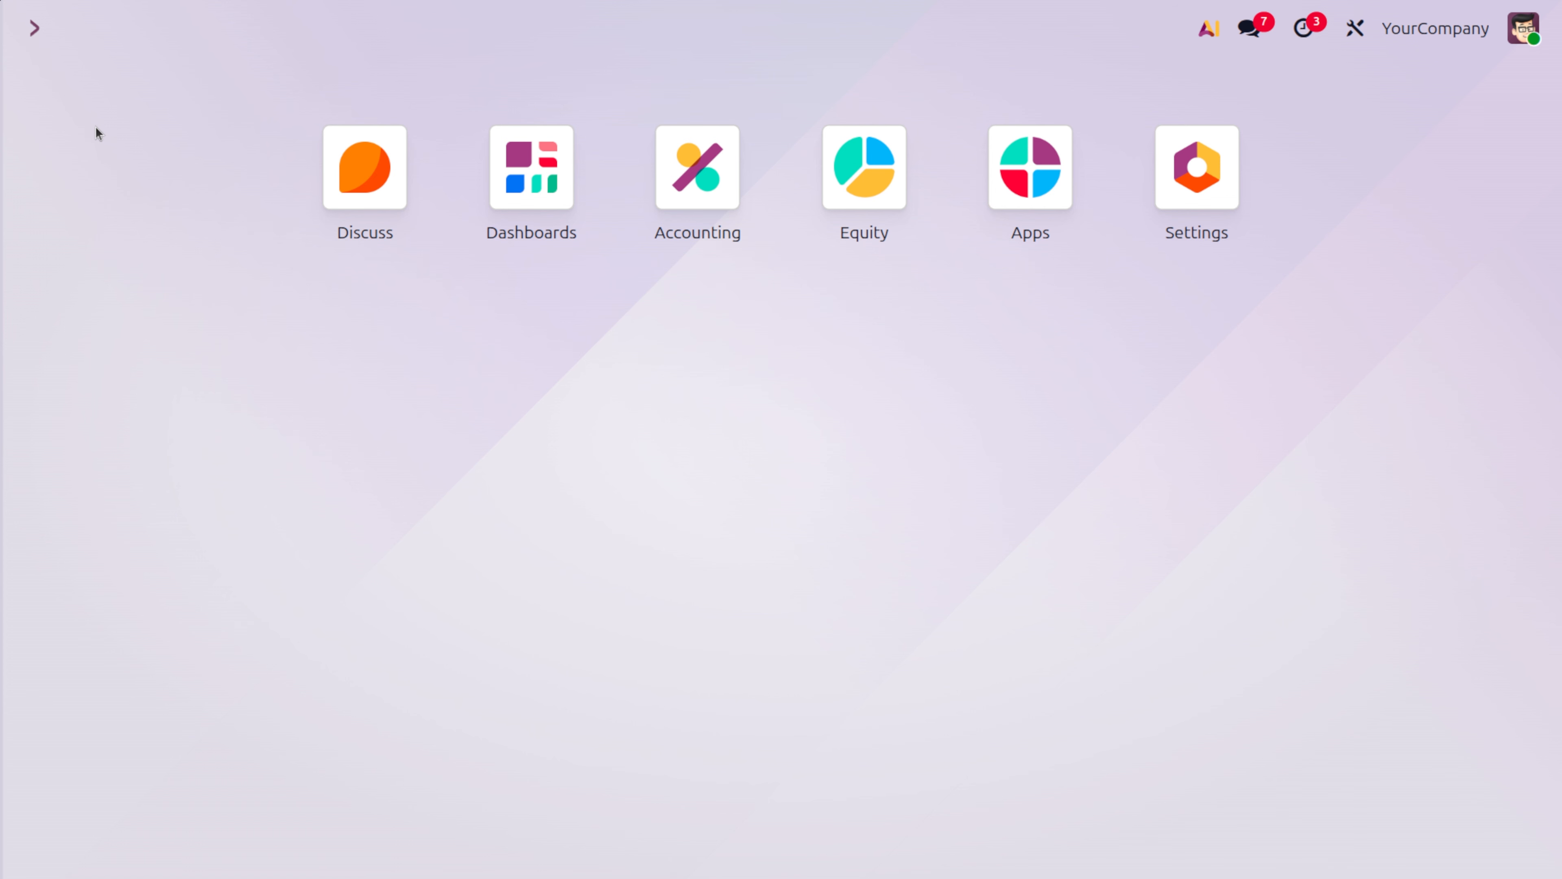
# Open the Bank journal in Accounting and review its incoming payment methods.
pyautogui.write('ACC')
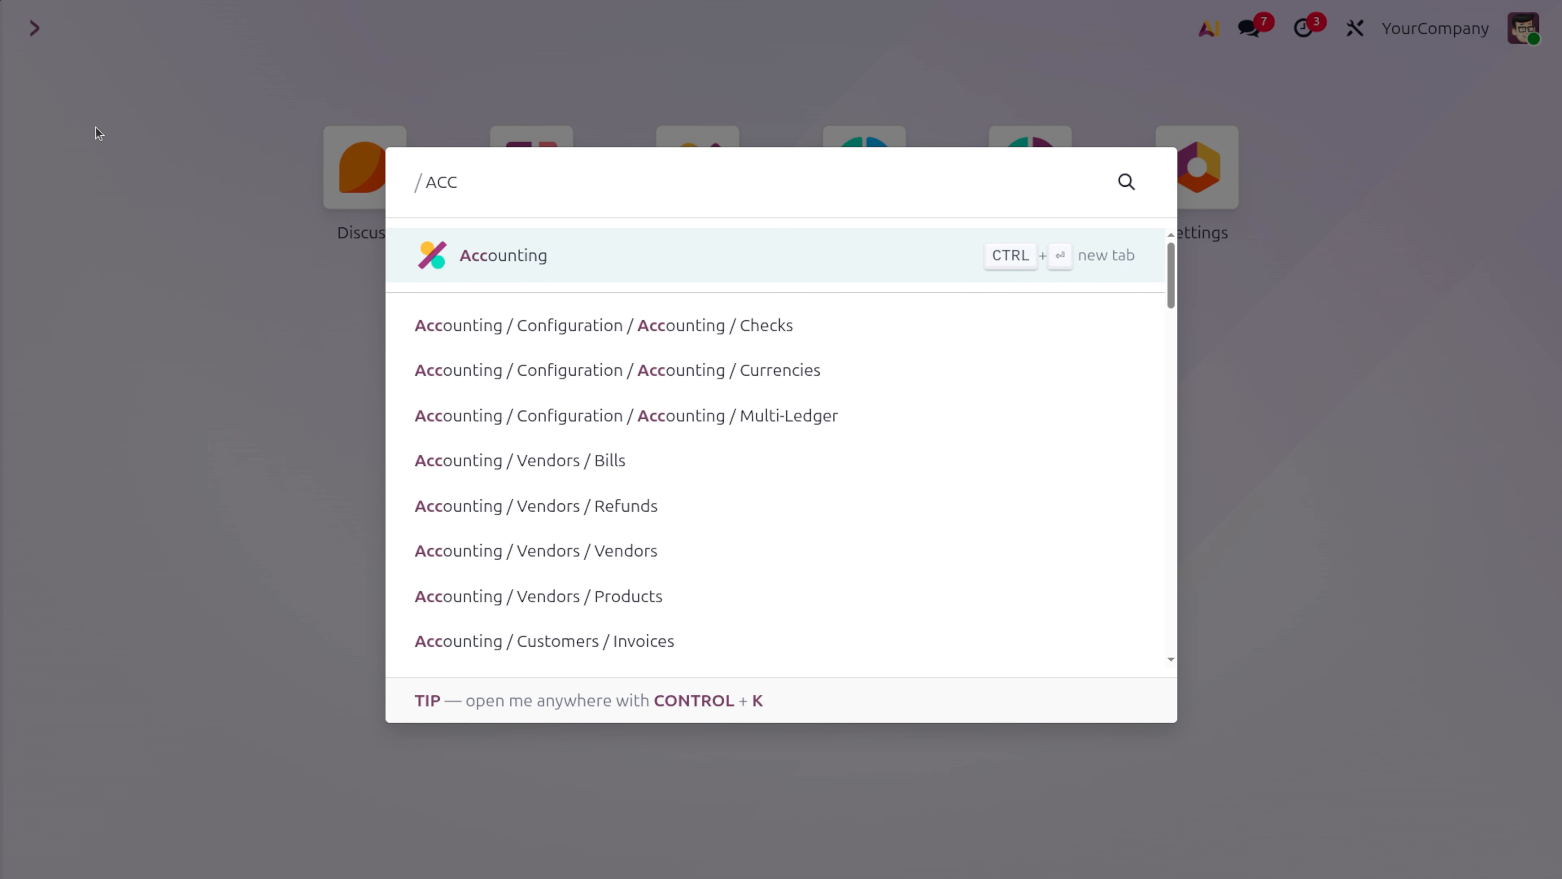
pyautogui.press('Return')
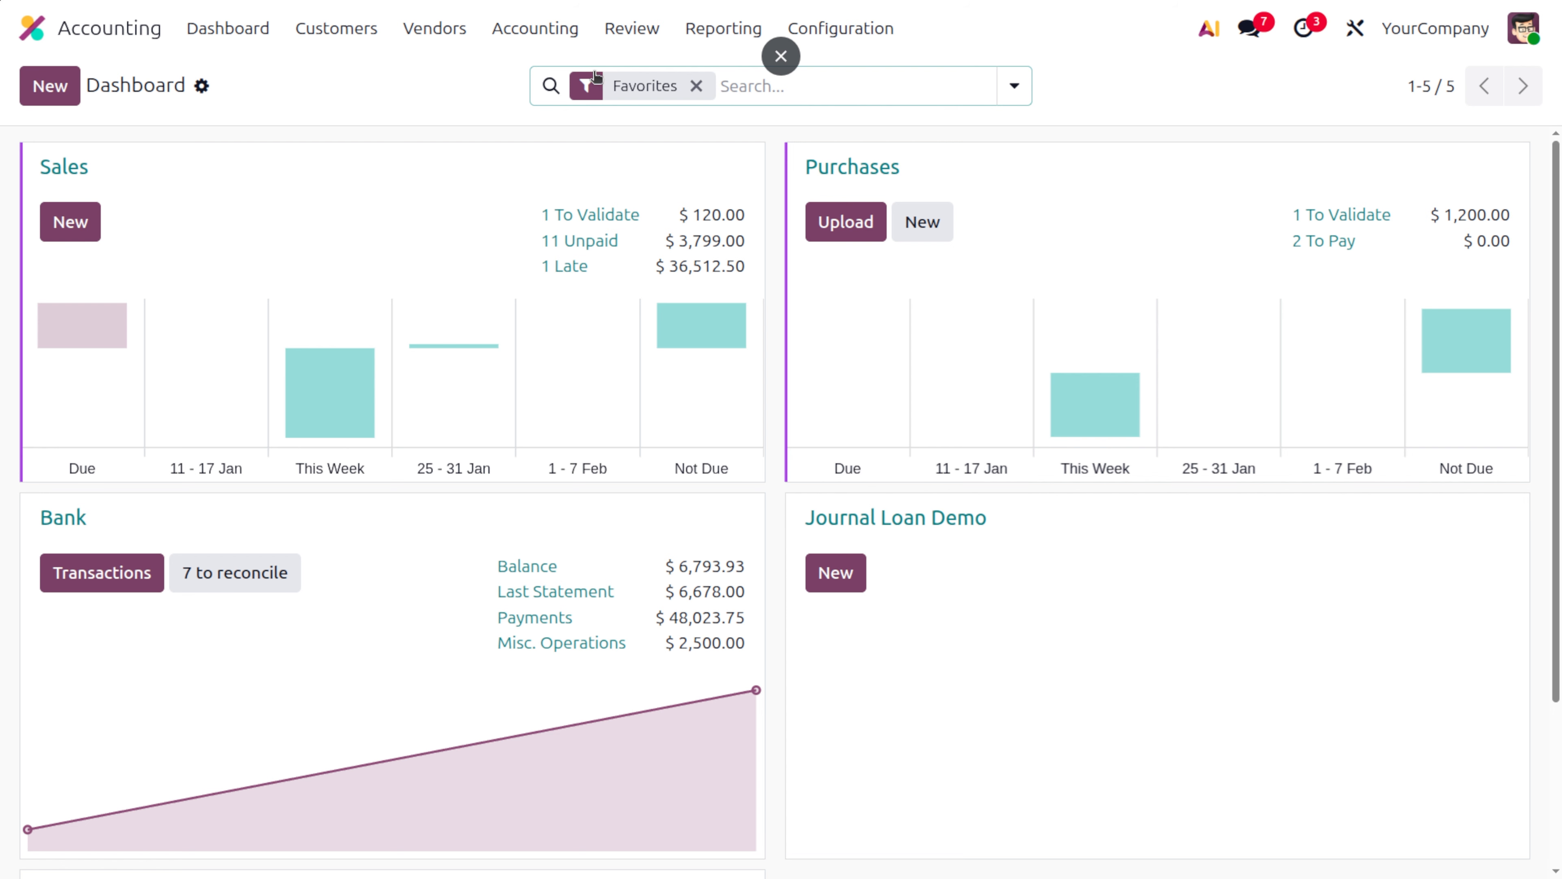
pyautogui.click(893, 25)
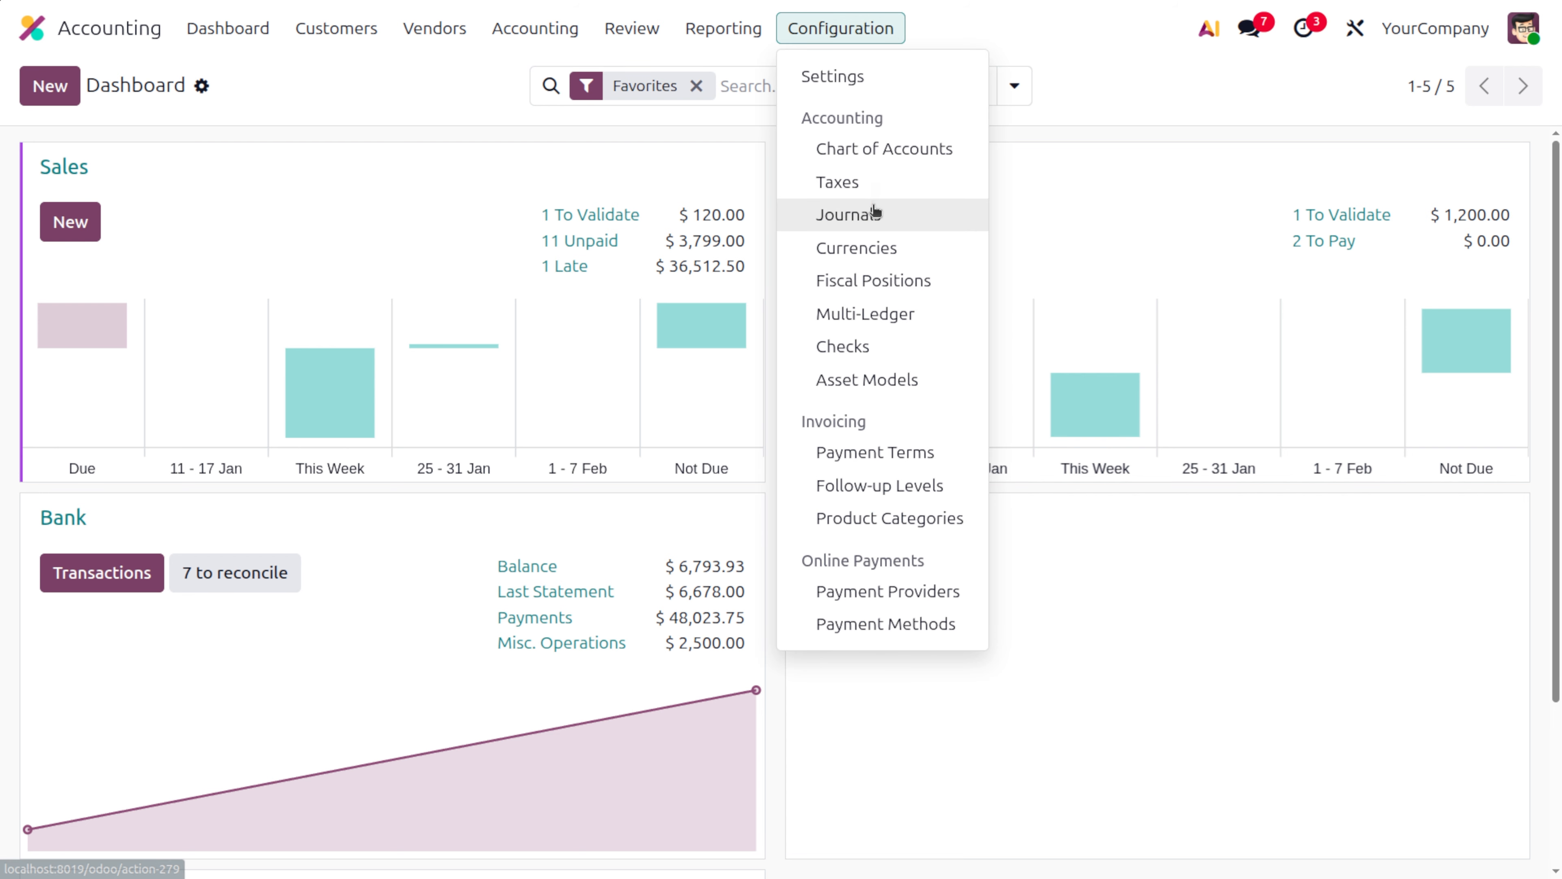
pyautogui.click(875, 212)
pyautogui.click(299, 295)
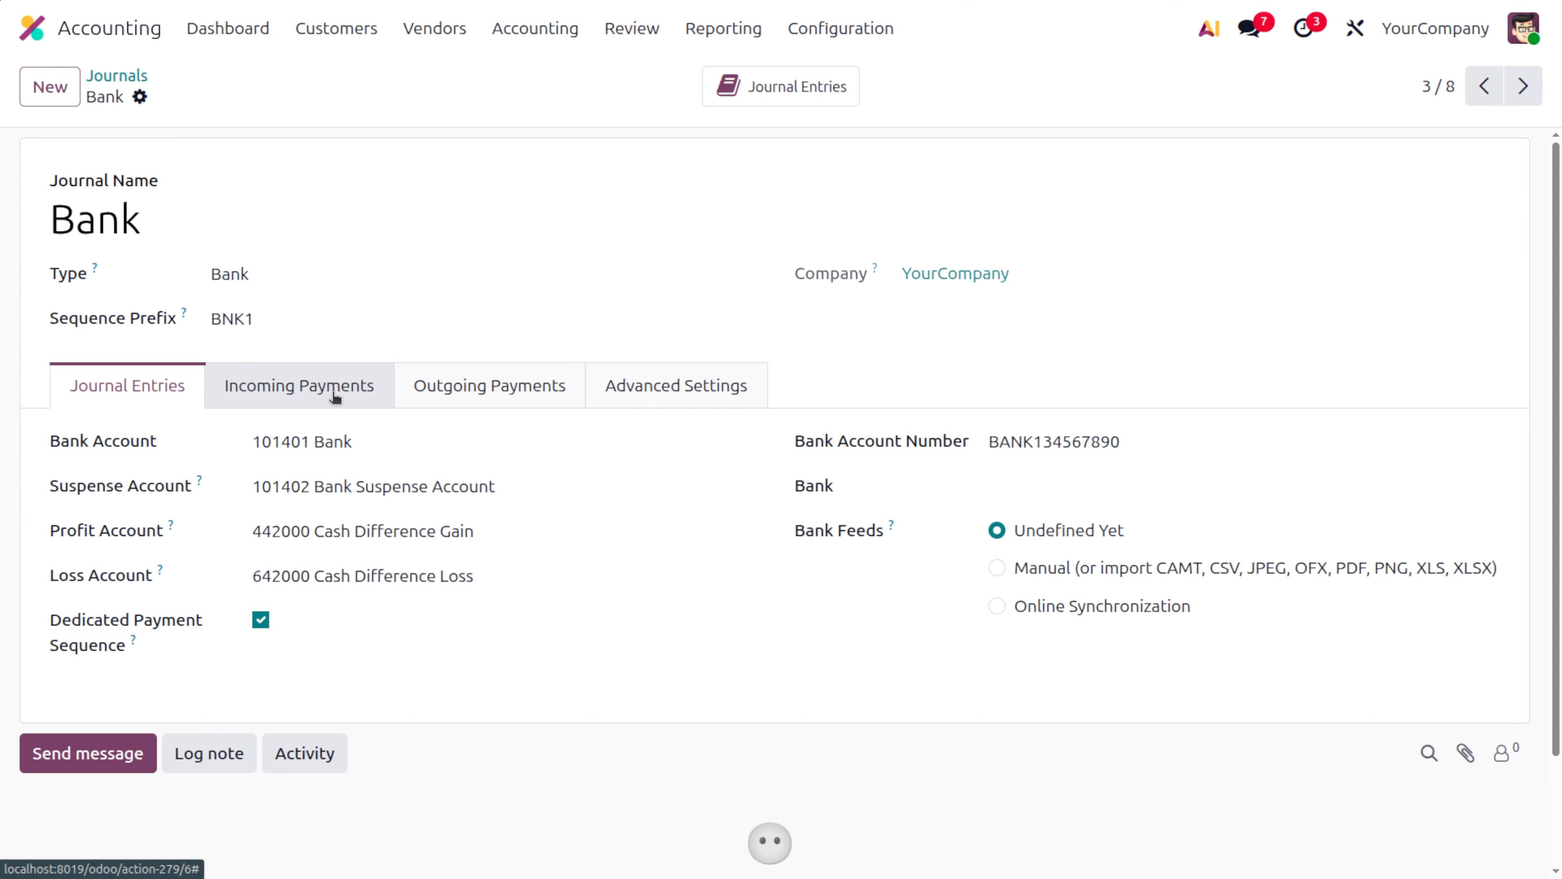
pyautogui.click(335, 398)
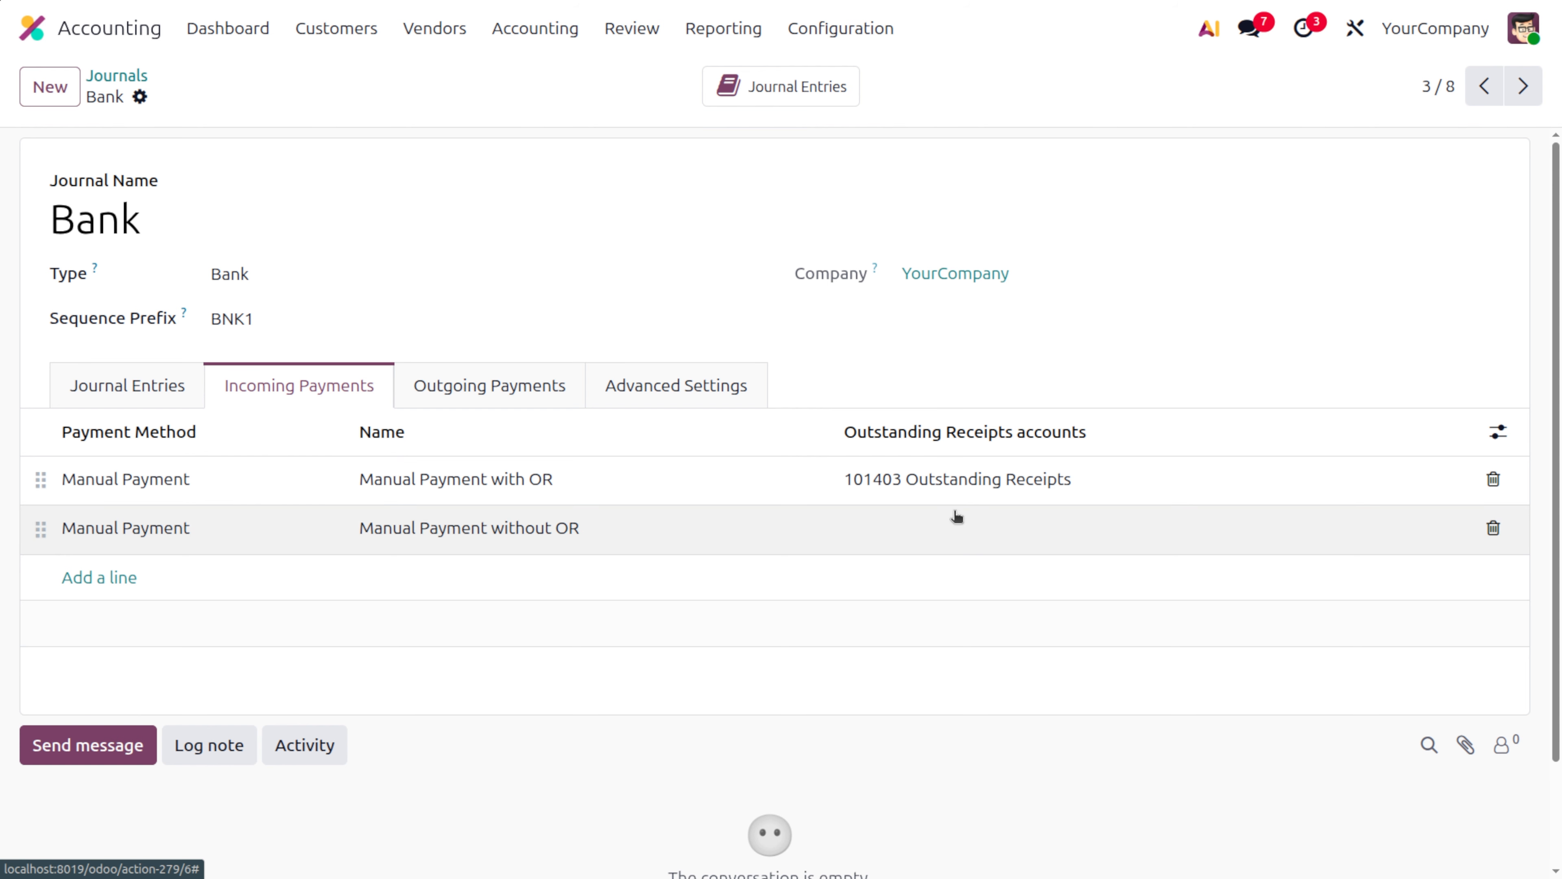
# Delete the Checks and NACHA methods from the Bank journal's outgoing payments.
pyautogui.click(482, 391)
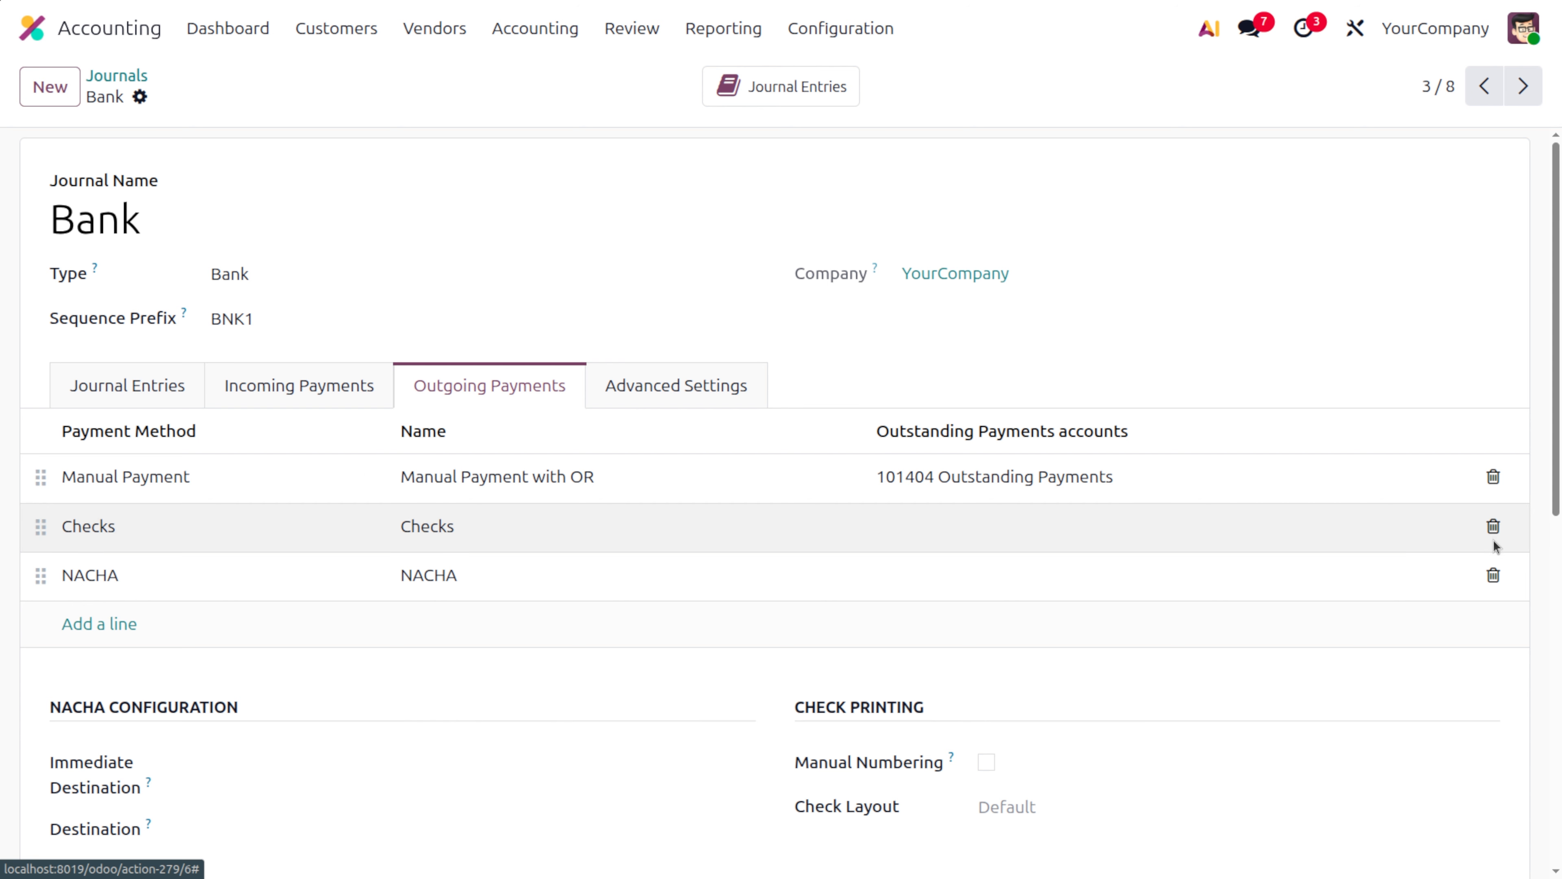
pyautogui.click(1492, 533)
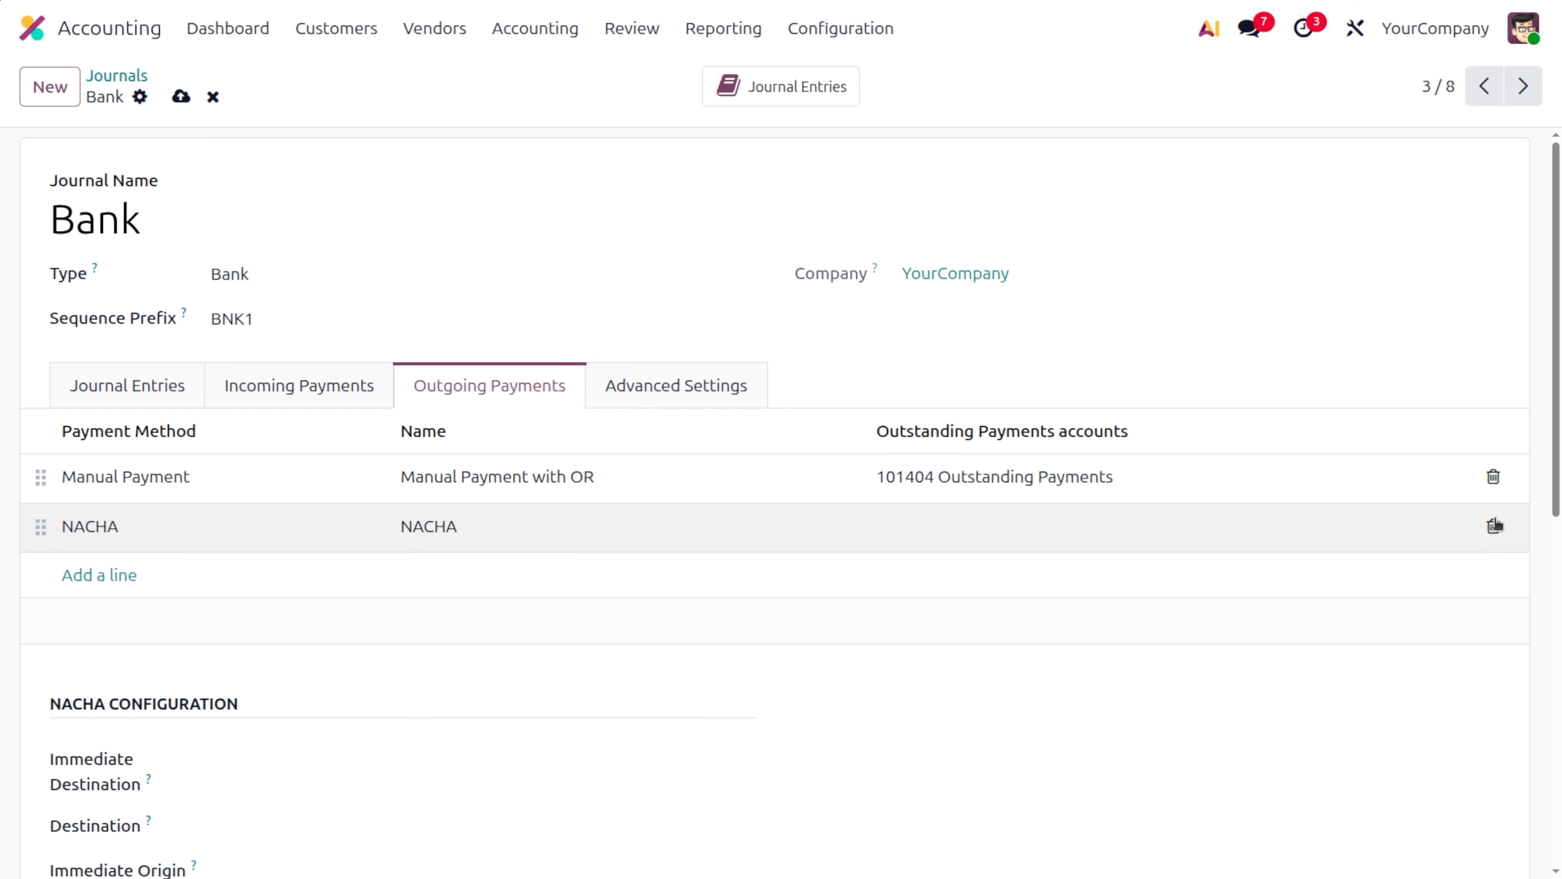
pyautogui.click(1495, 525)
# Add a second Manual Payment method to the Bank journal's outgoing payments.
pyautogui.click(102, 523)
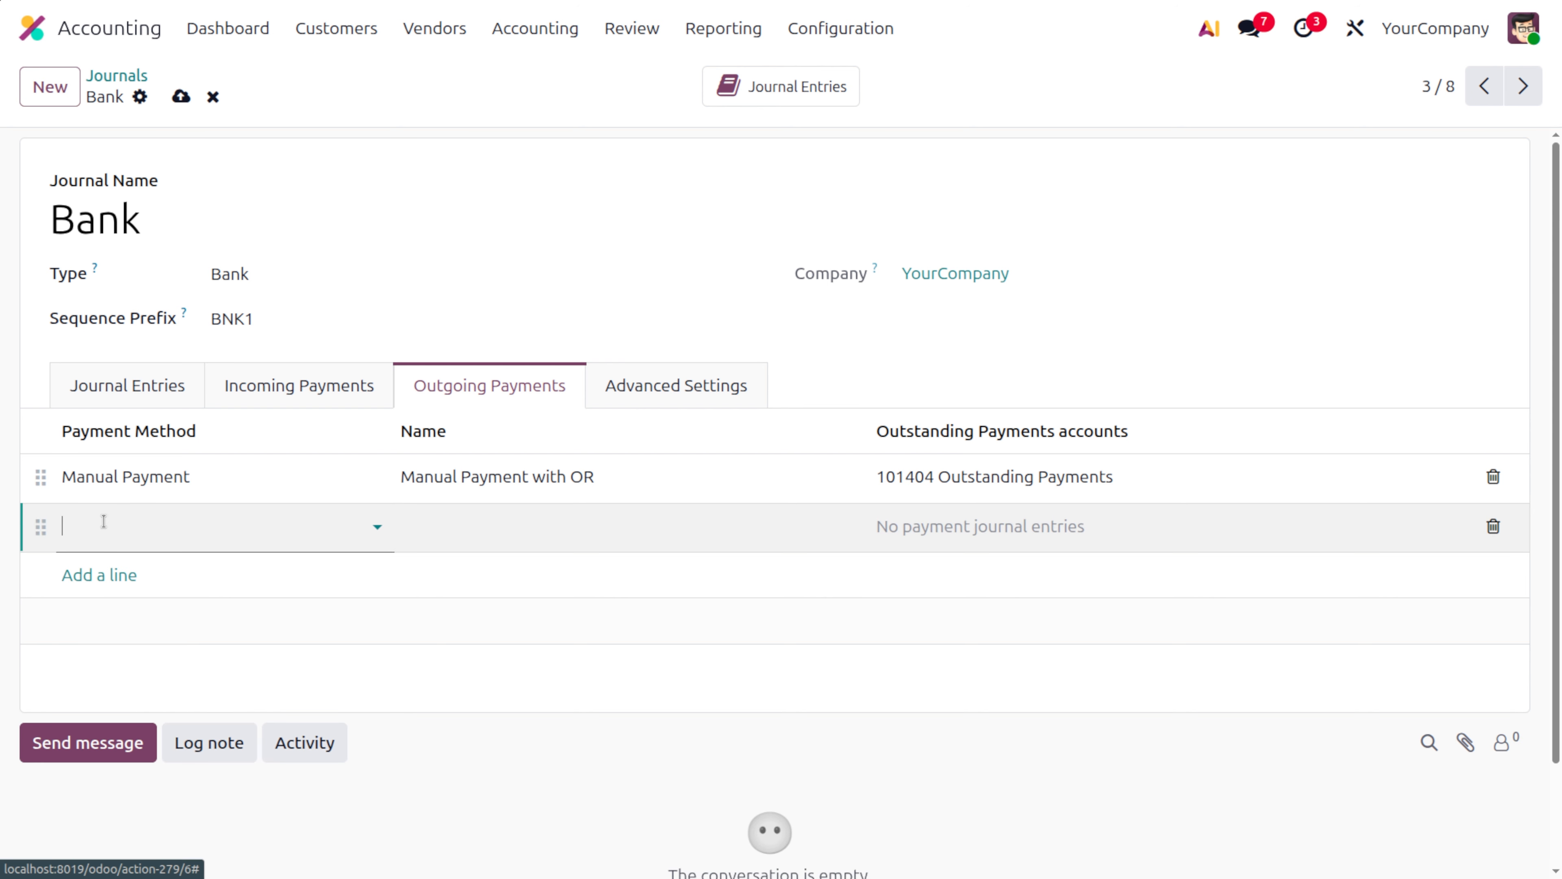
pyautogui.click(103, 521)
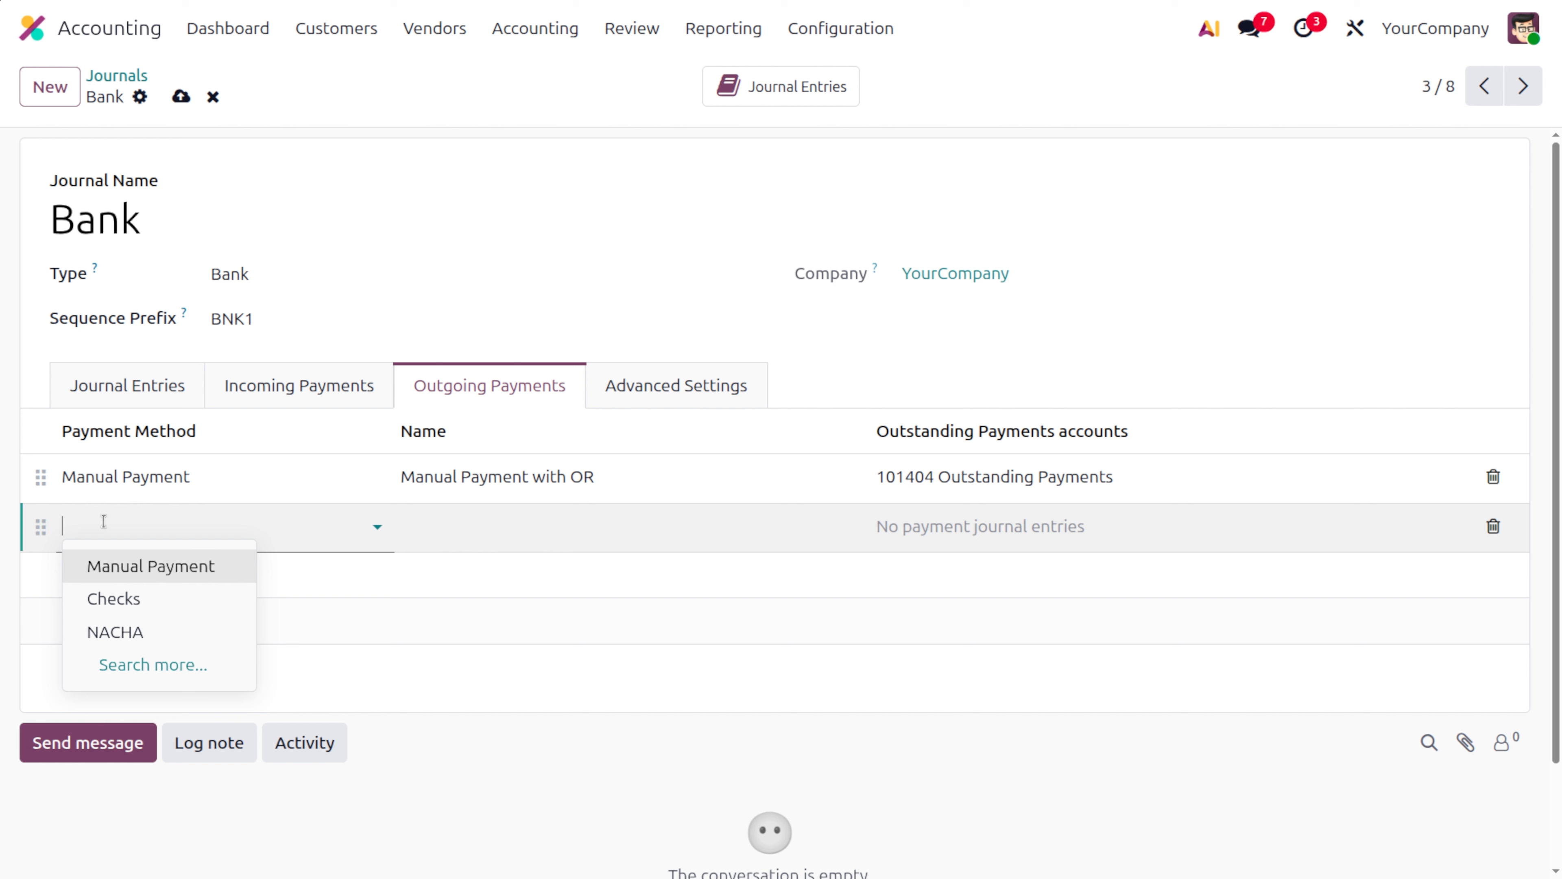
pyautogui.click(162, 569)
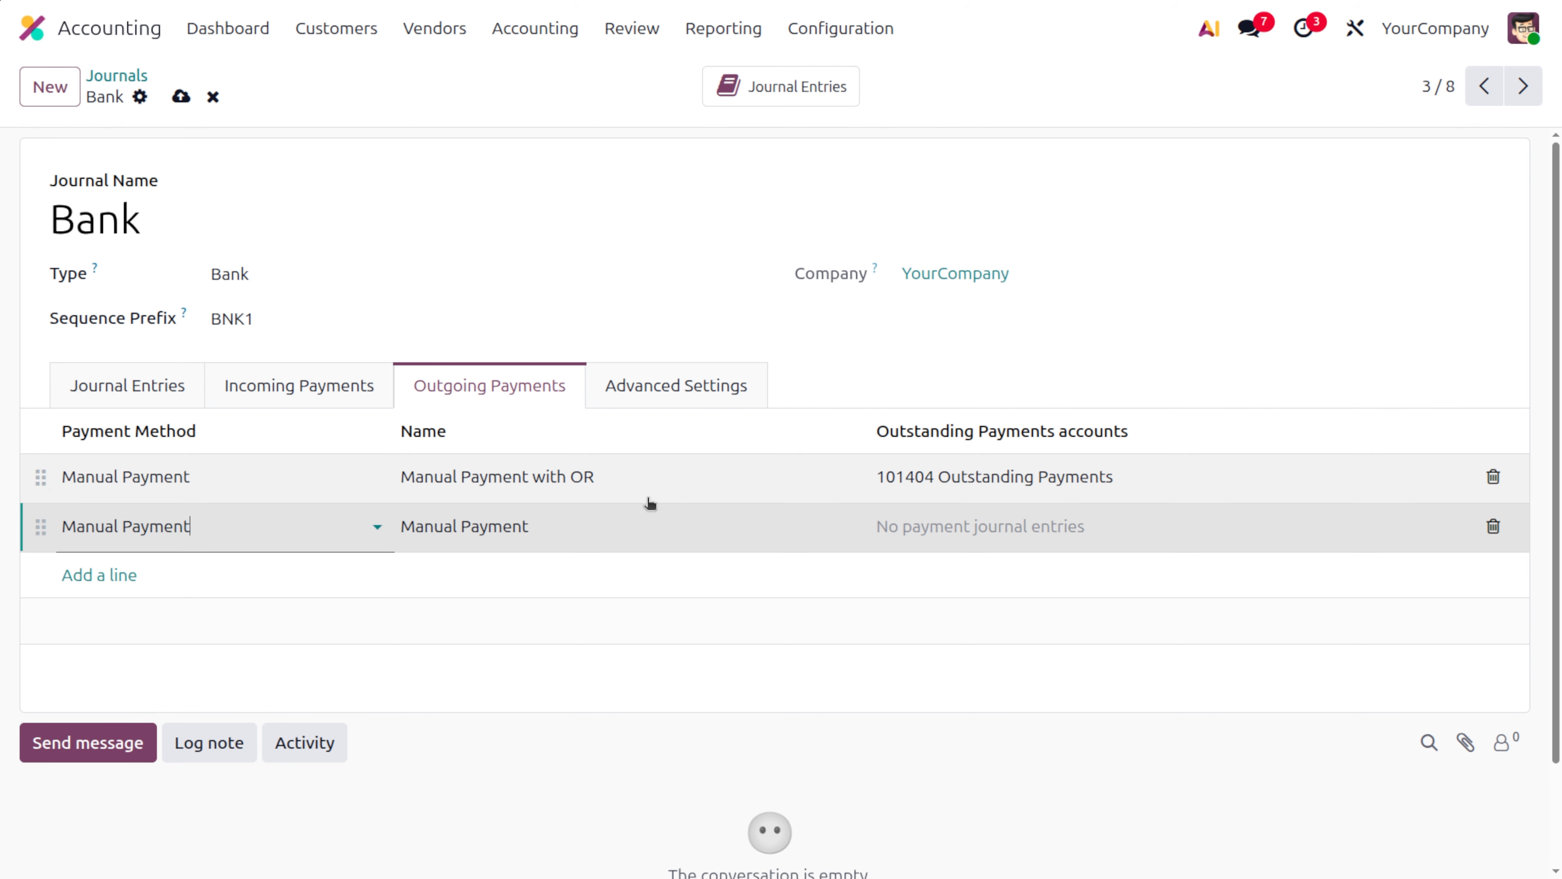
# Rename the first outgoing payment method, linked to 101404 Outstanding Payments, as "Manual Payment with OP".
pyautogui.click(652, 478)
pyautogui.click(655, 477)
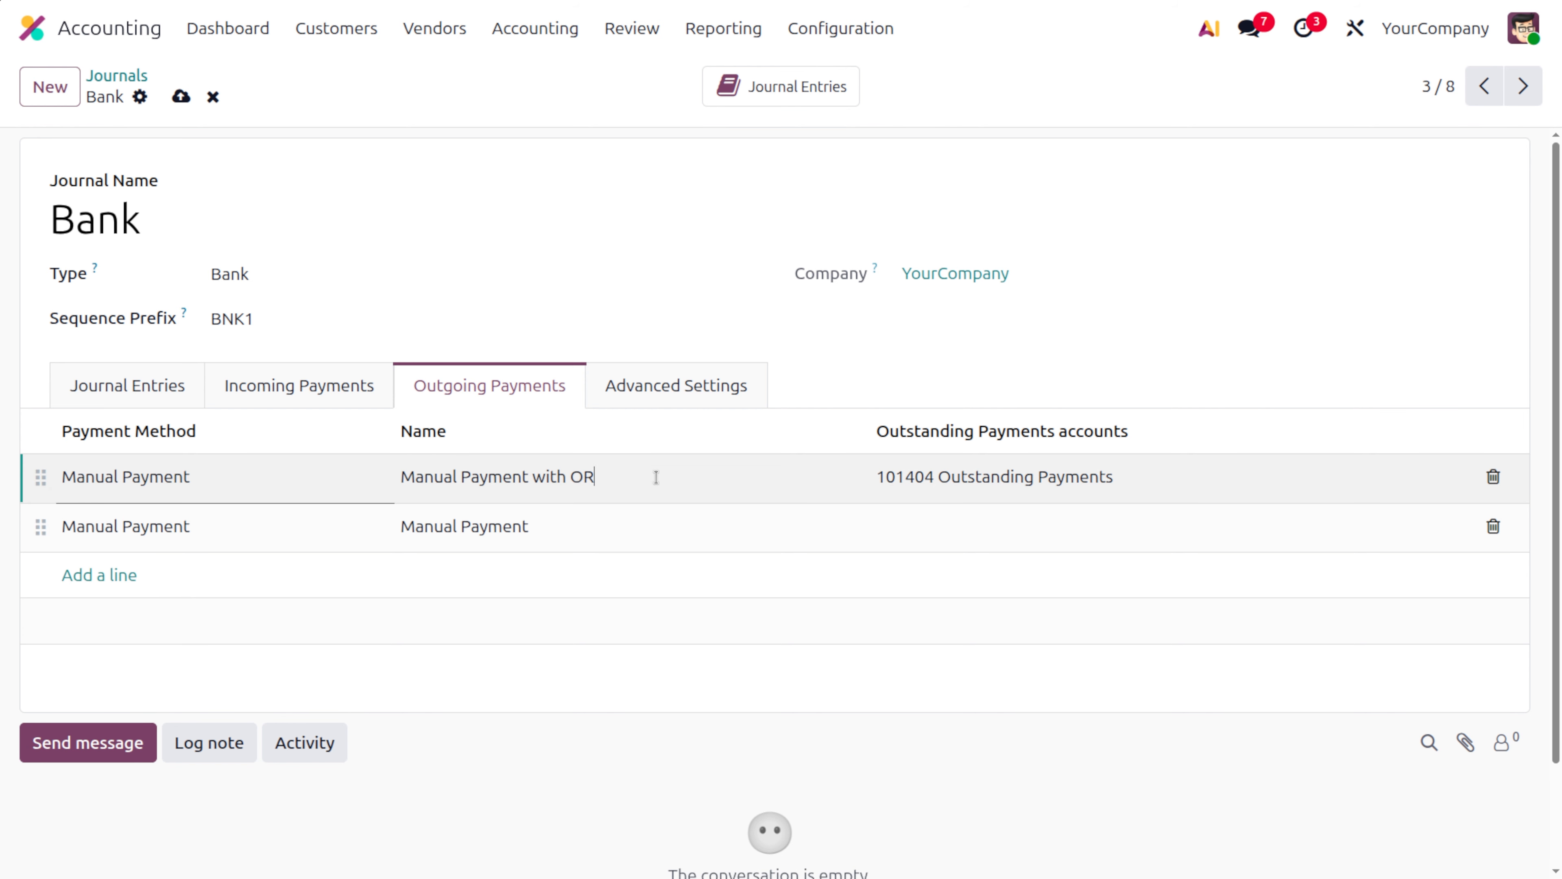
pyautogui.press('BackSpace')
pyautogui.write('P')
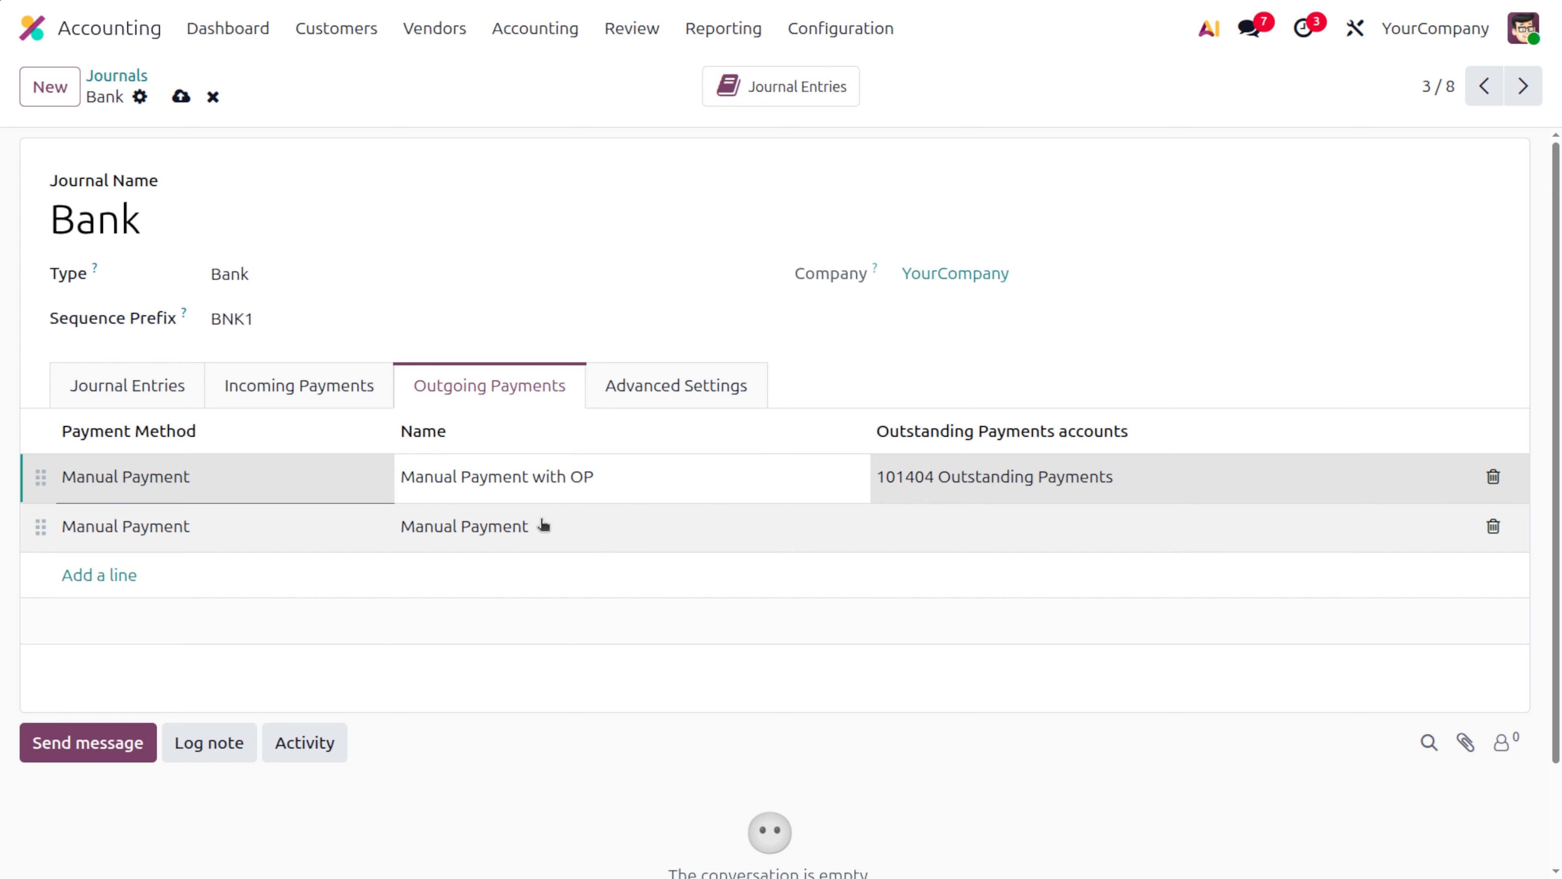
# Name the second outgoing payment method "Manual Payment without OP" and save the Bank journal.
pyautogui.hotkey('ctrl', 'a')
pyautogui.click(578, 527)
pyautogui.click(575, 526)
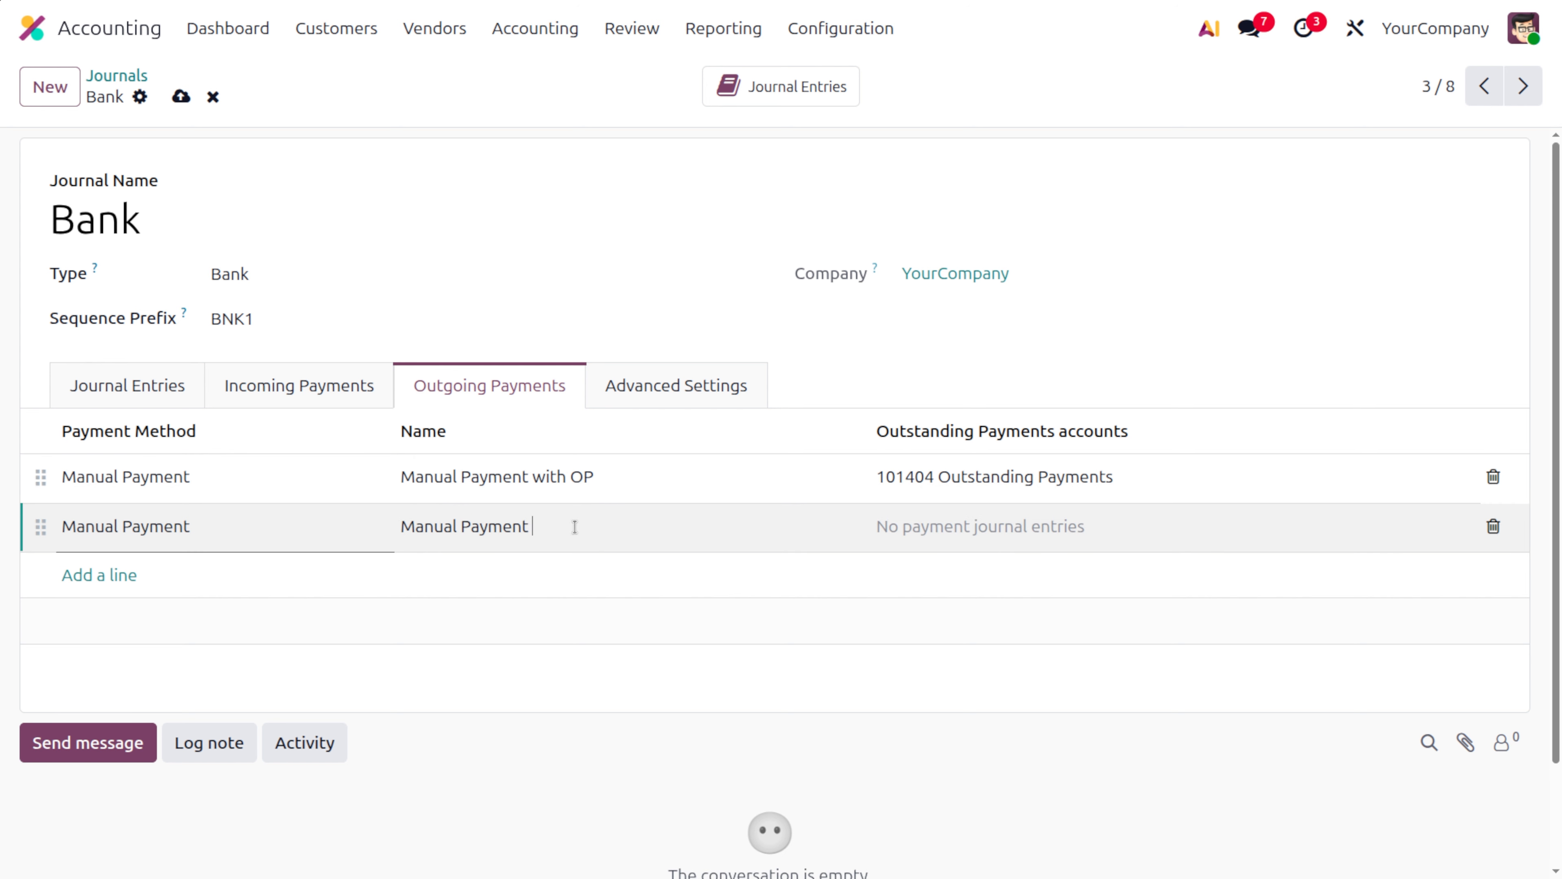
pyautogui.write('without OP')
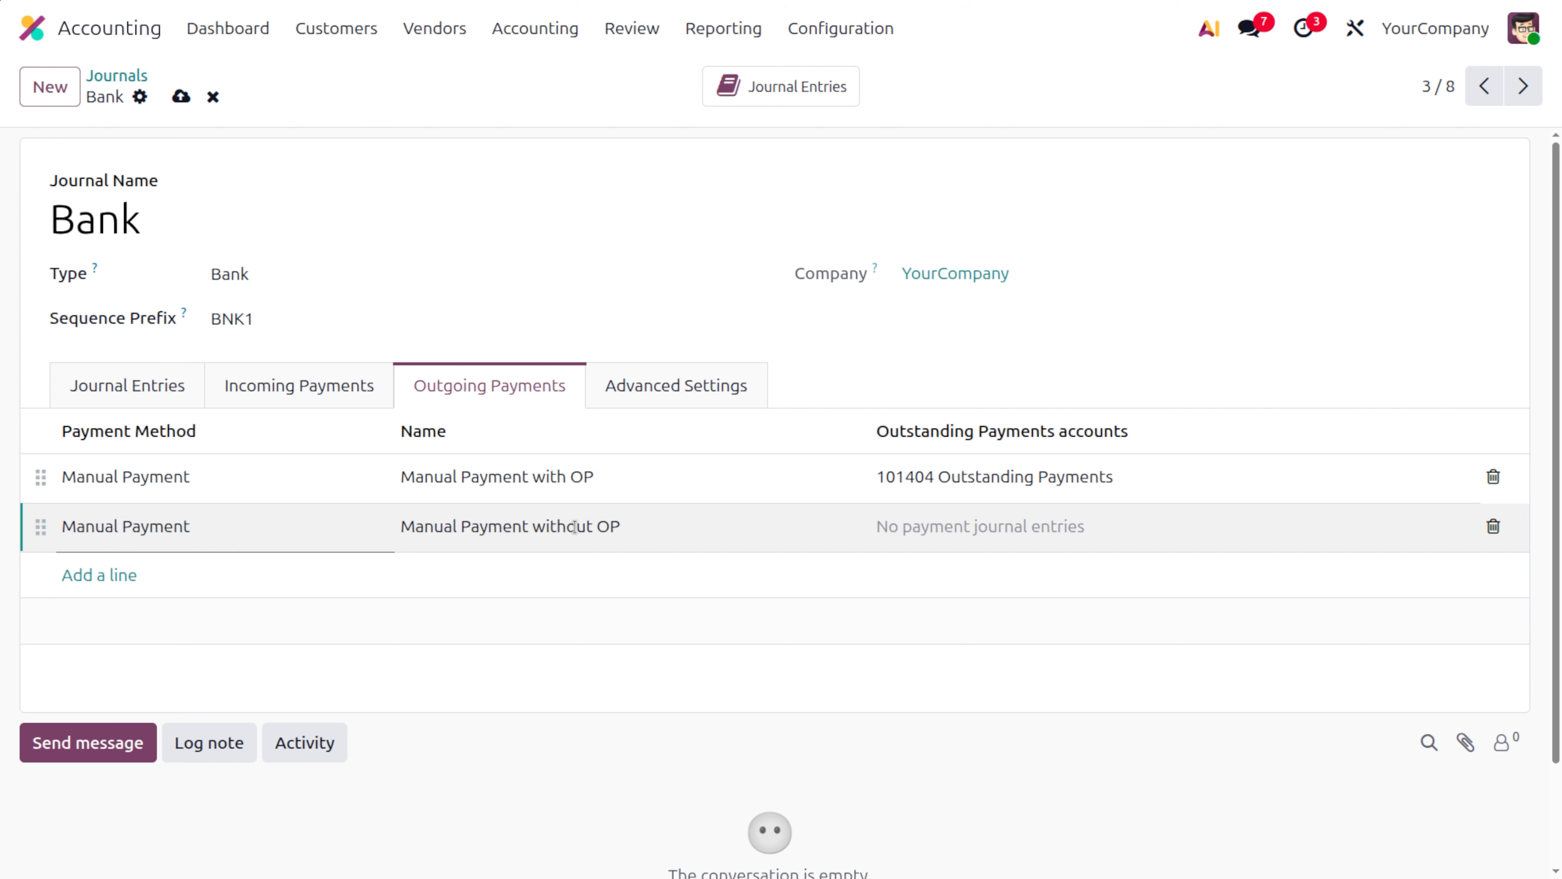
pyautogui.click(179, 95)
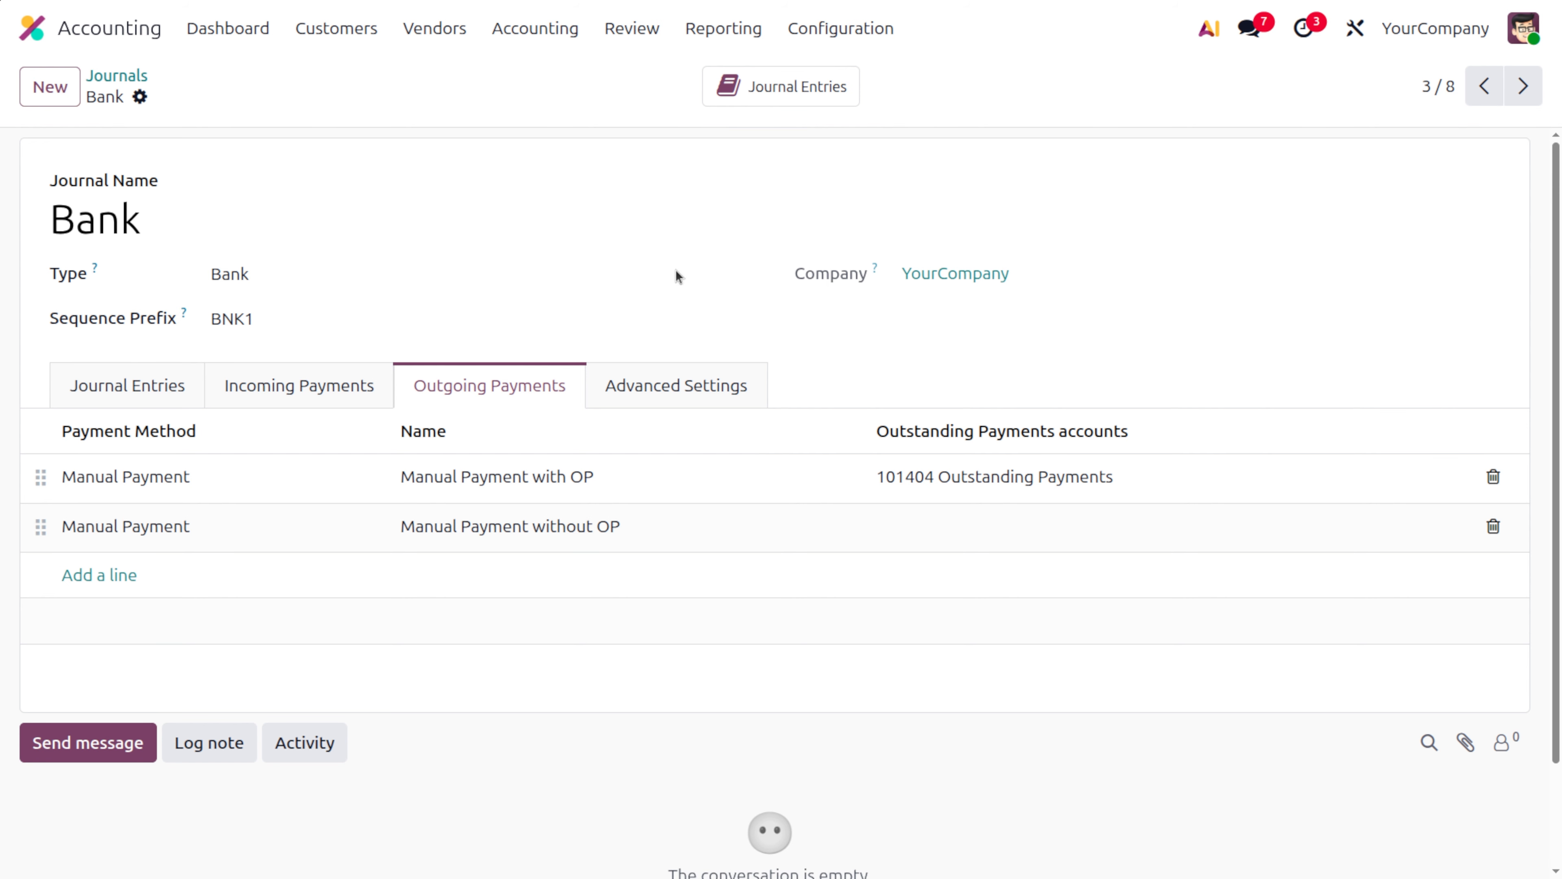
# Create payments with Group Payments enabled for the customer invoices of Deco Addict dated Jan 16 and Jan 4 and of OpenWood dated Jan 14.
pyautogui.click(117, 75)
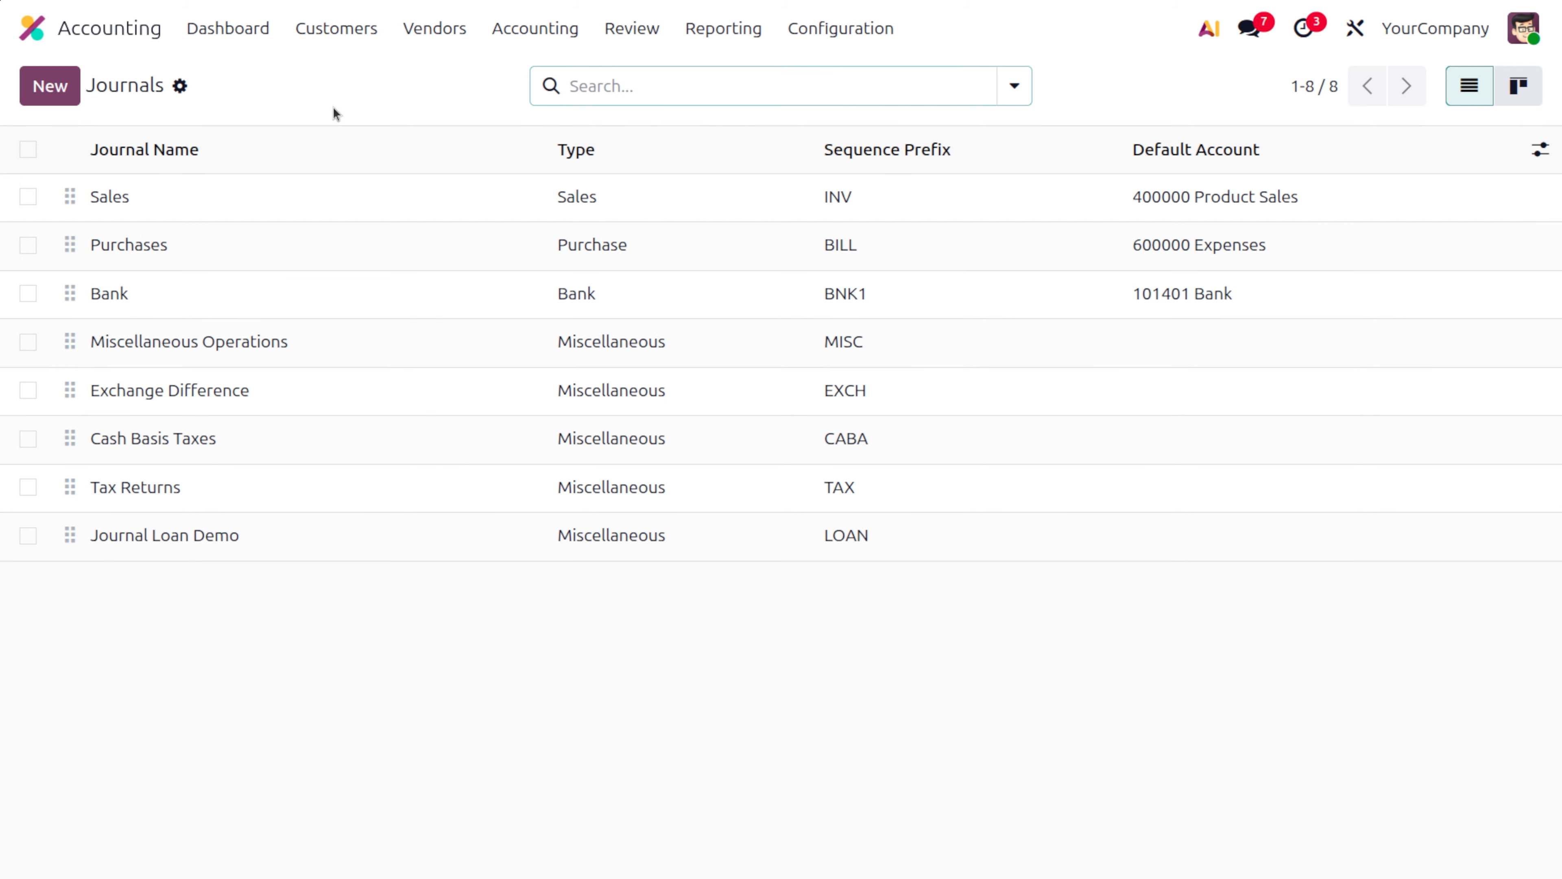
pyautogui.click(326, 36)
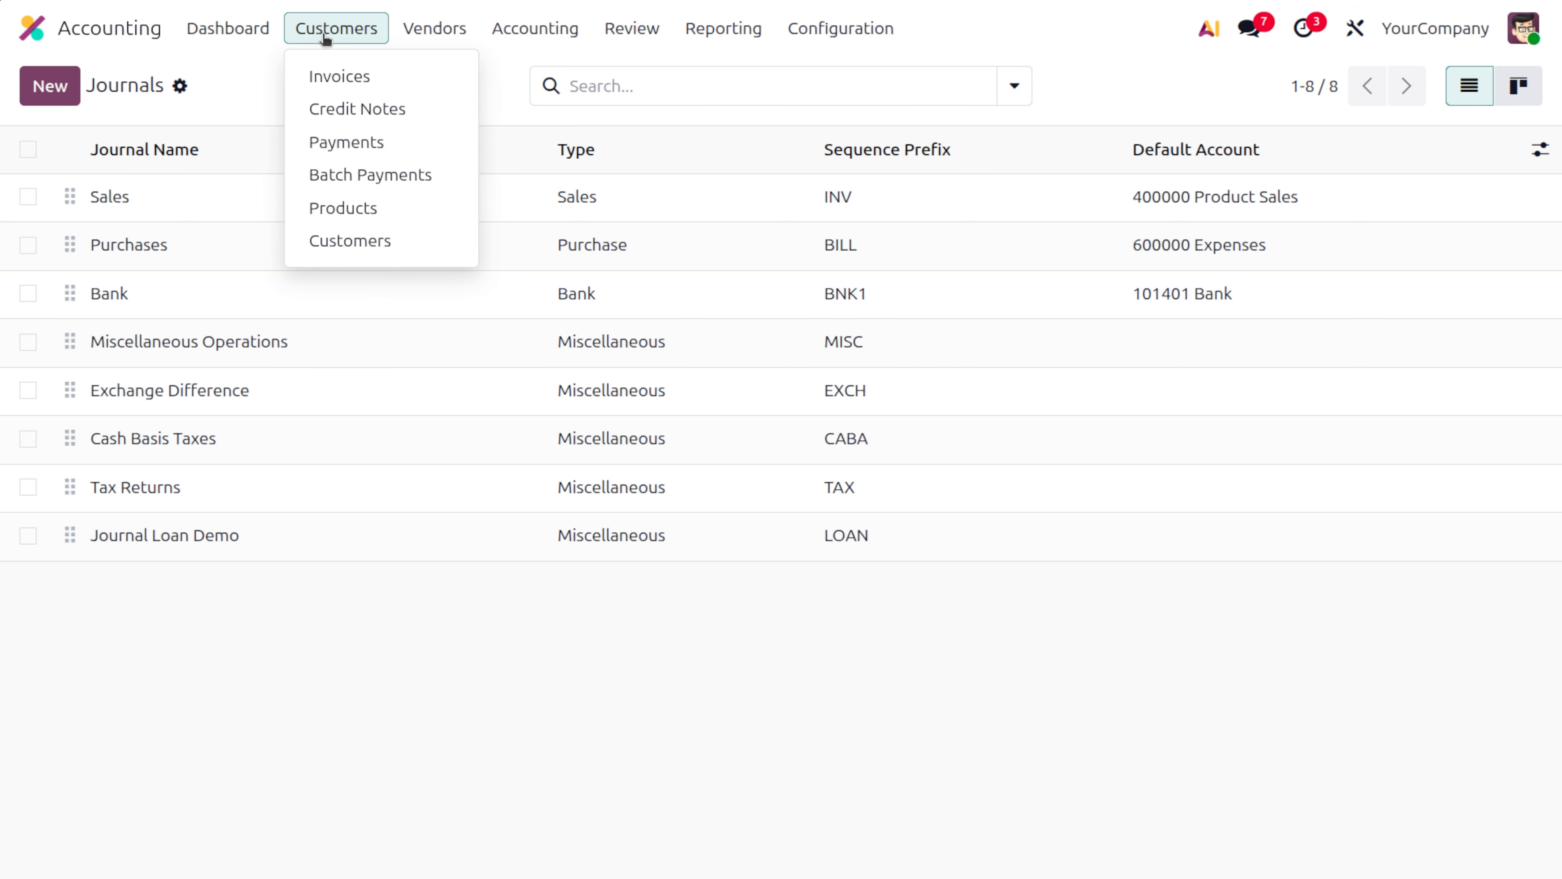
pyautogui.click(344, 68)
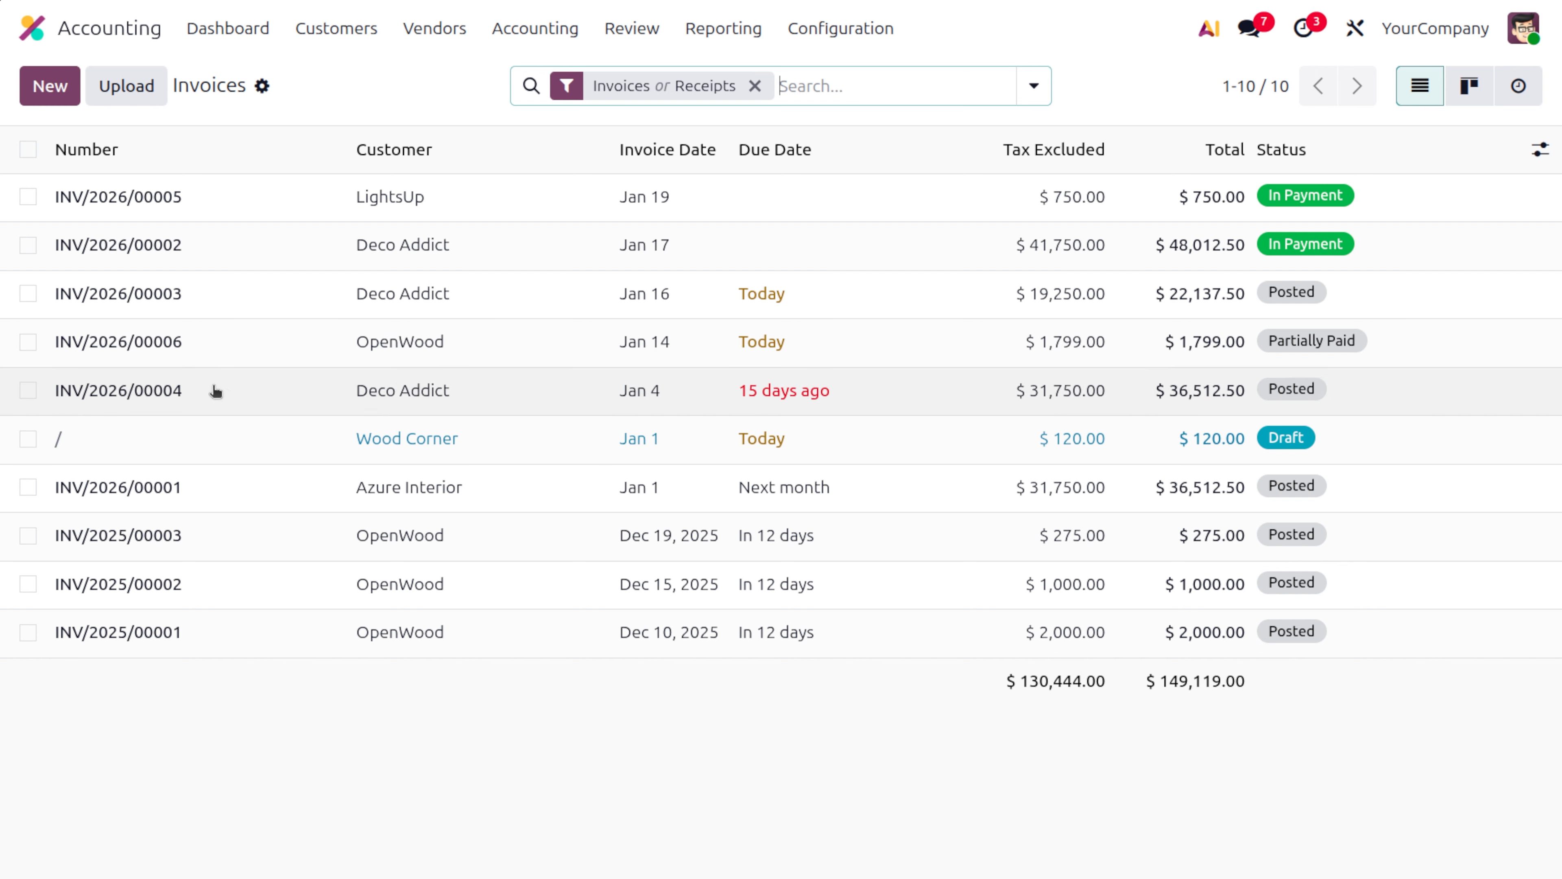
pyautogui.click(28, 293)
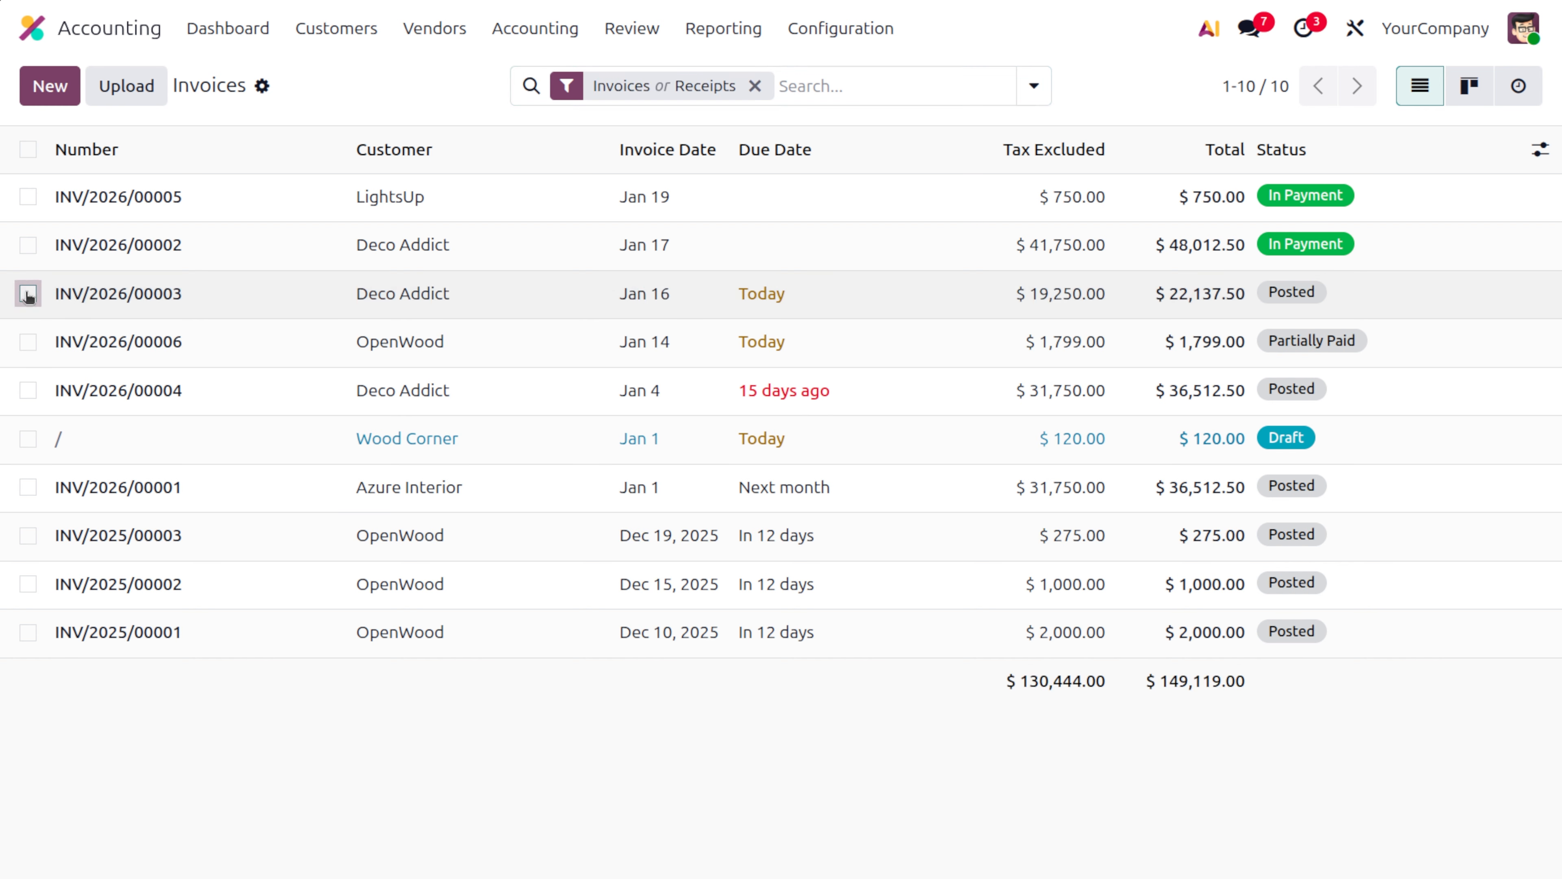
pyautogui.click(29, 341)
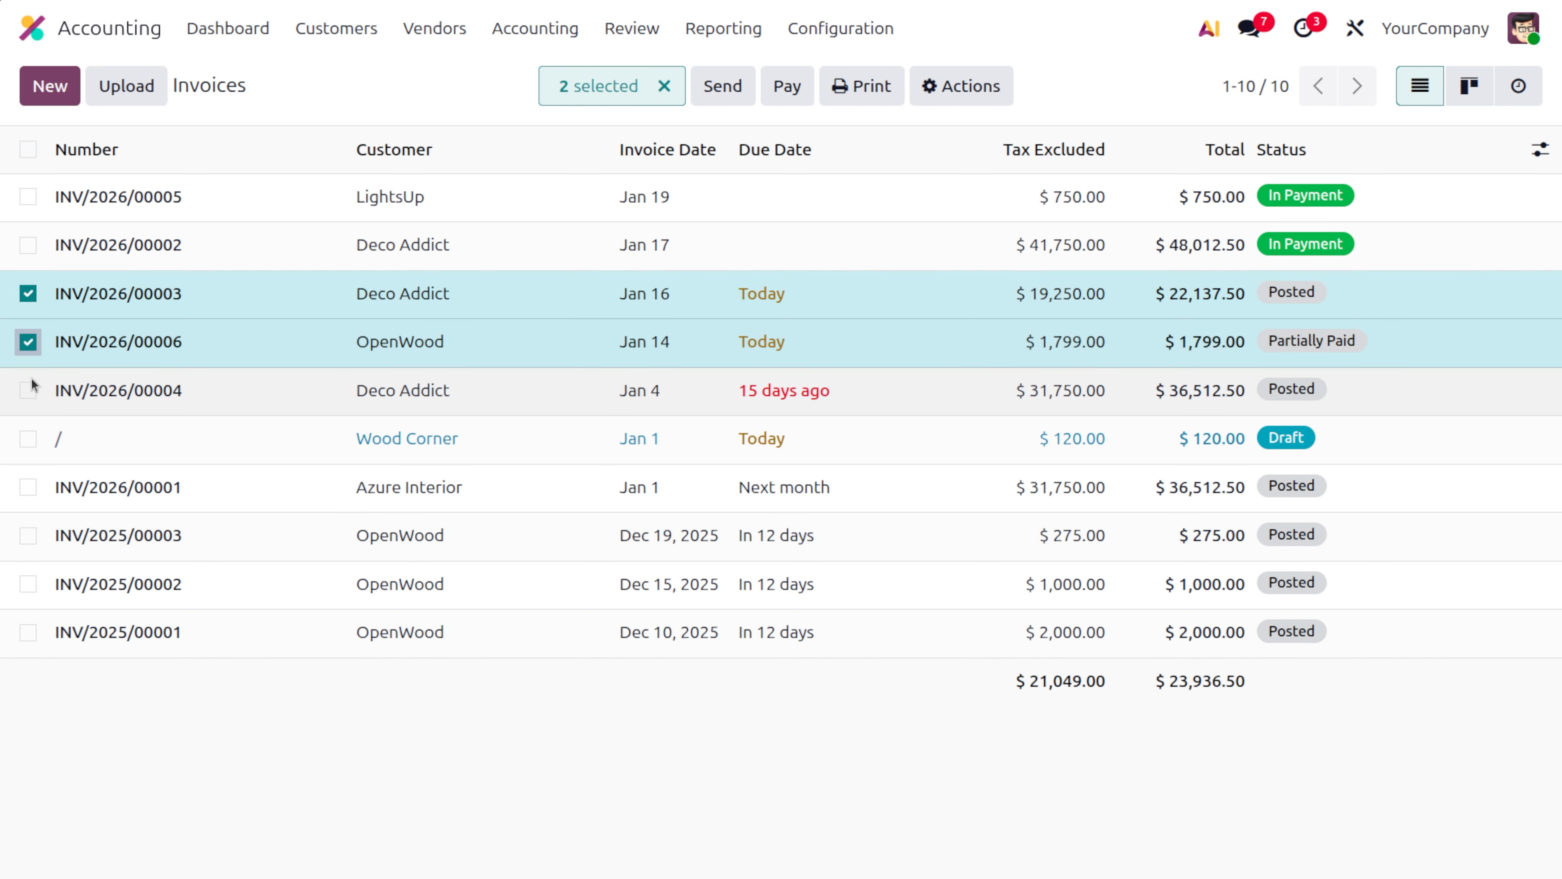
pyautogui.click(28, 391)
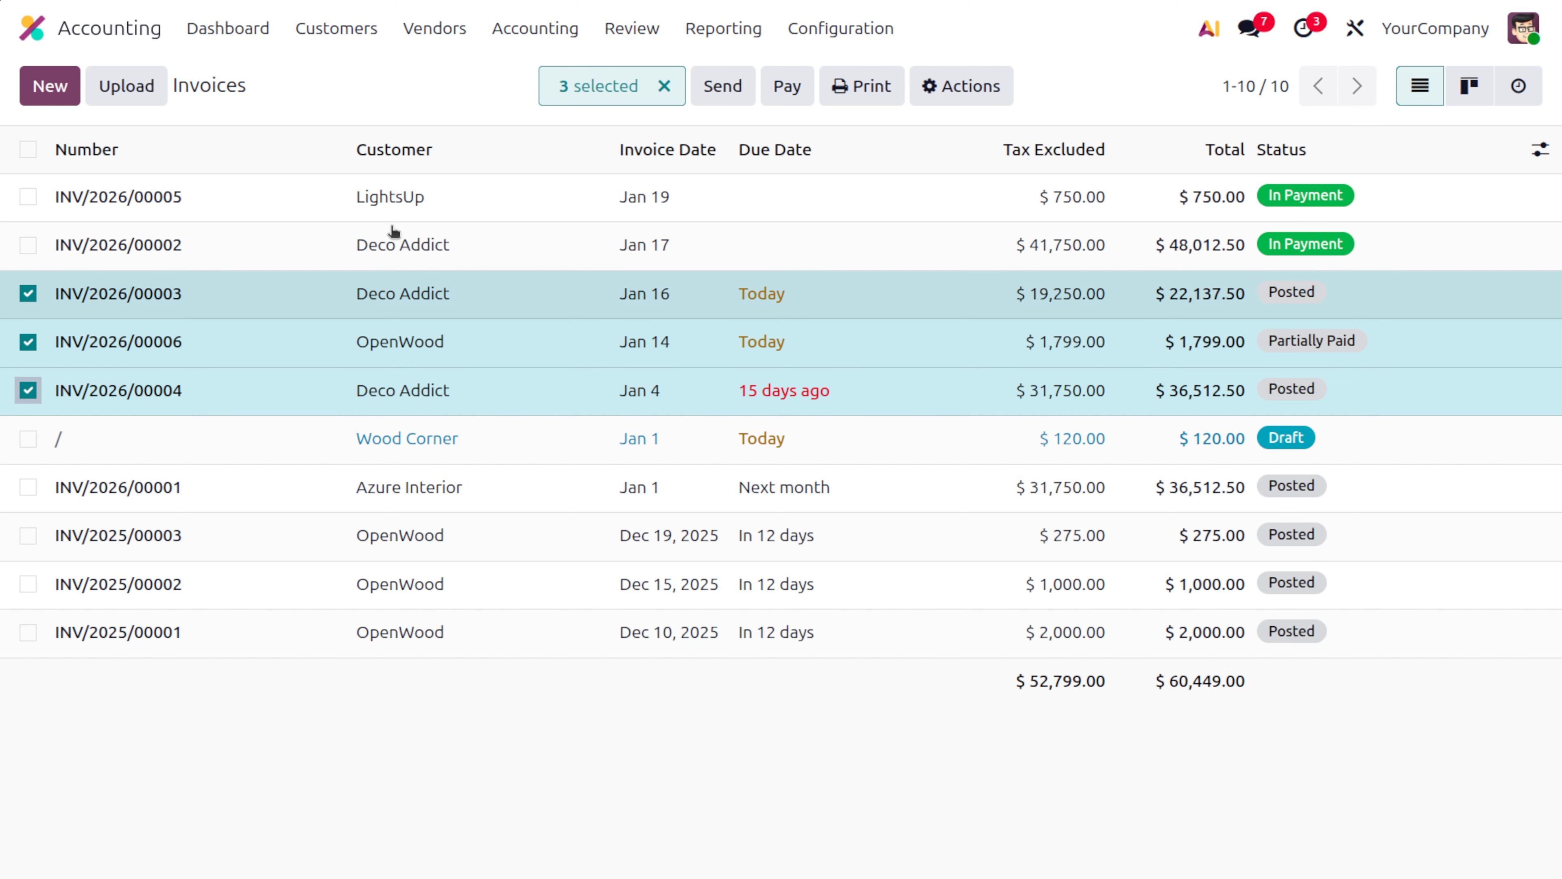
pyautogui.click(792, 92)
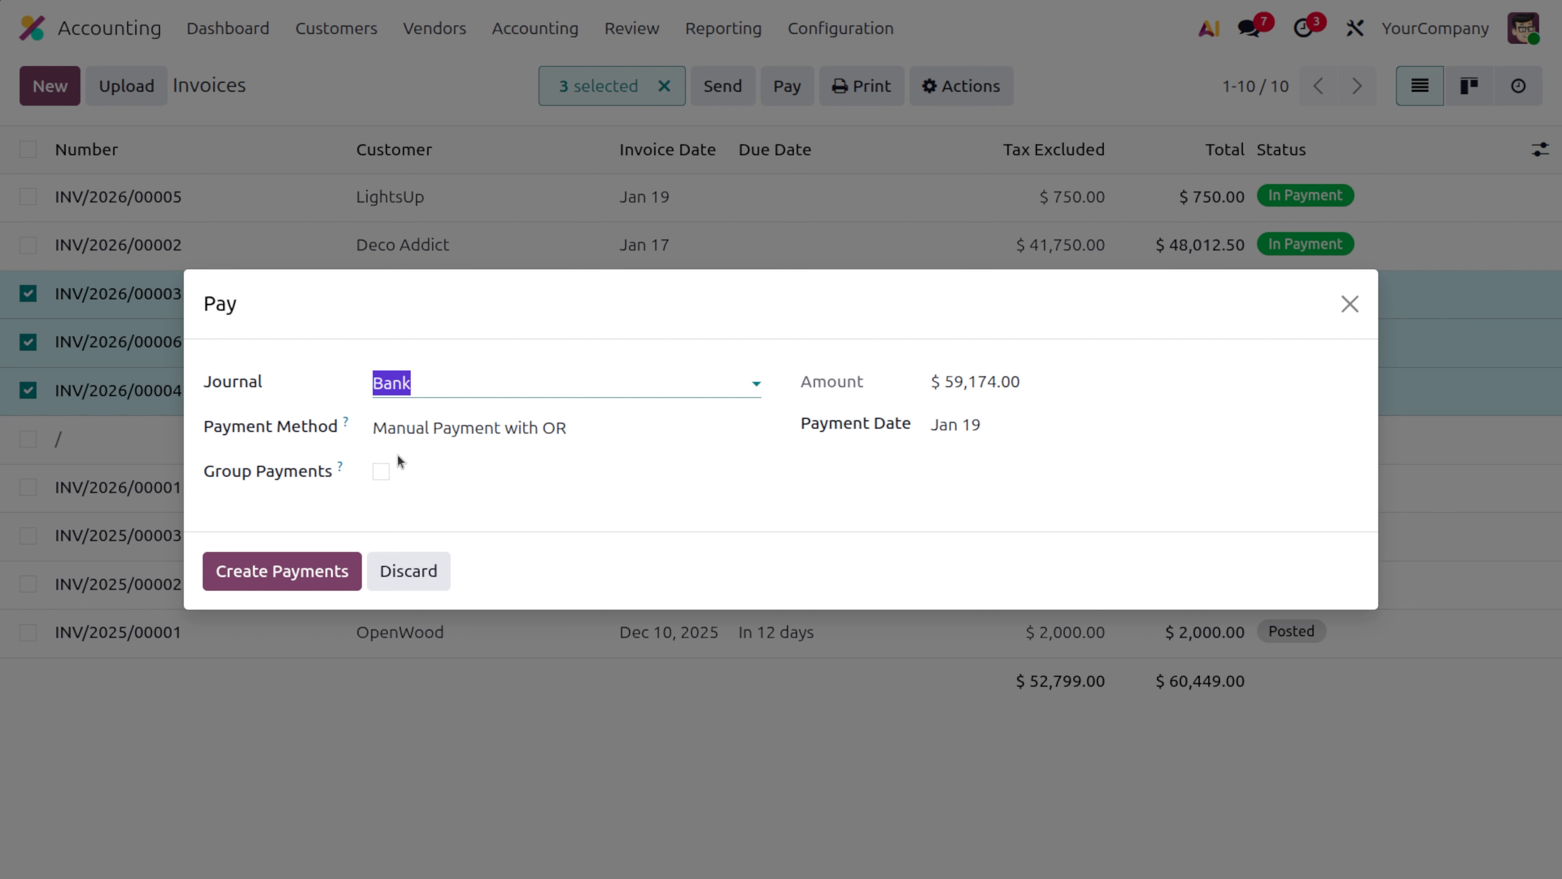
pyautogui.click(381, 471)
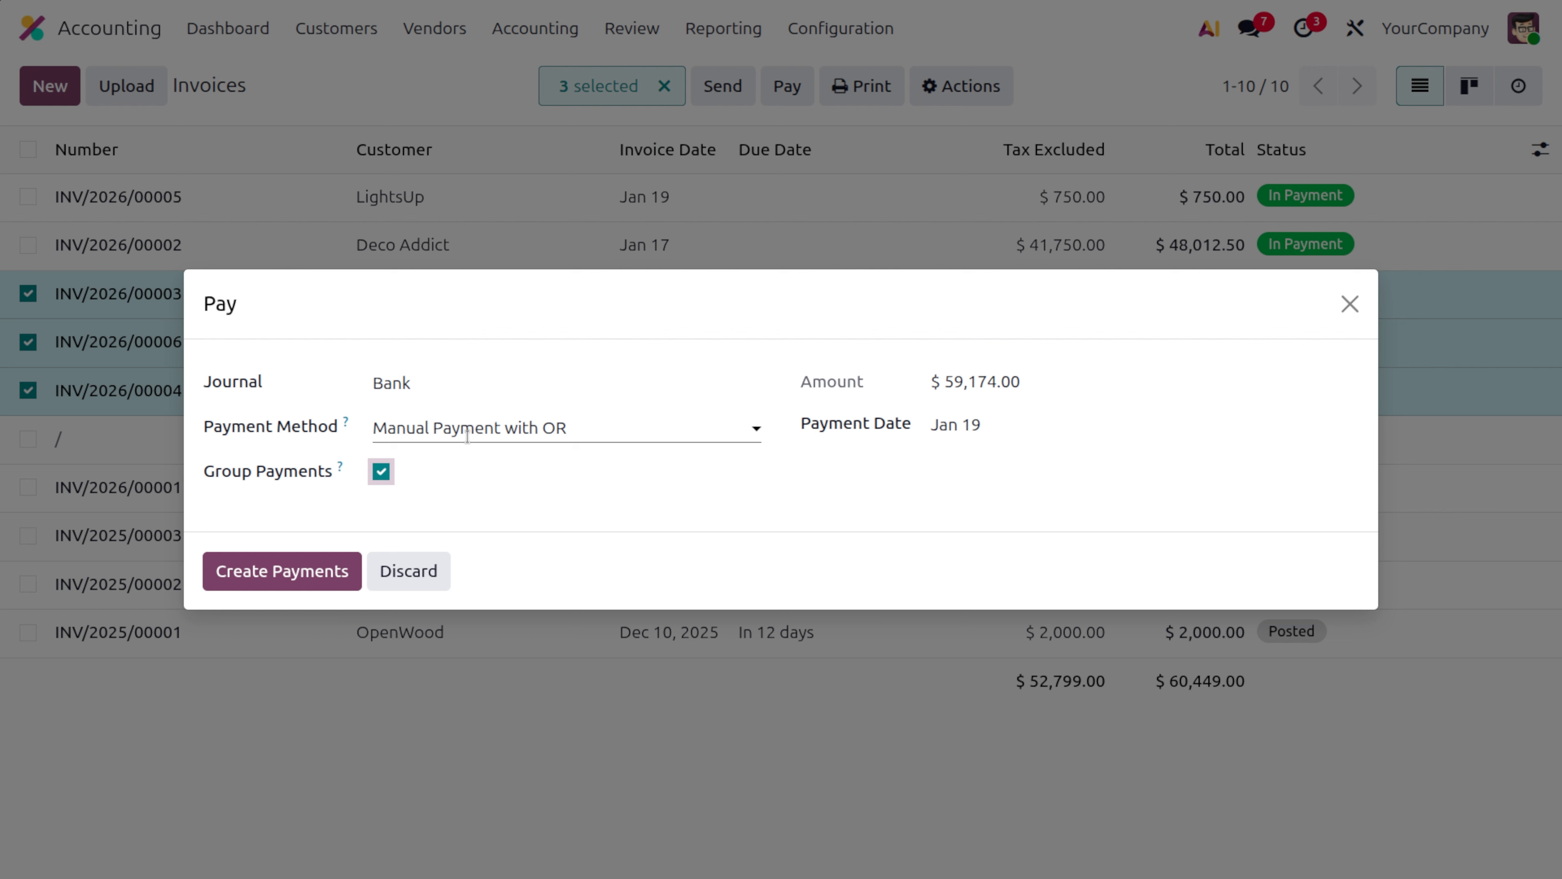
pyautogui.click(281, 580)
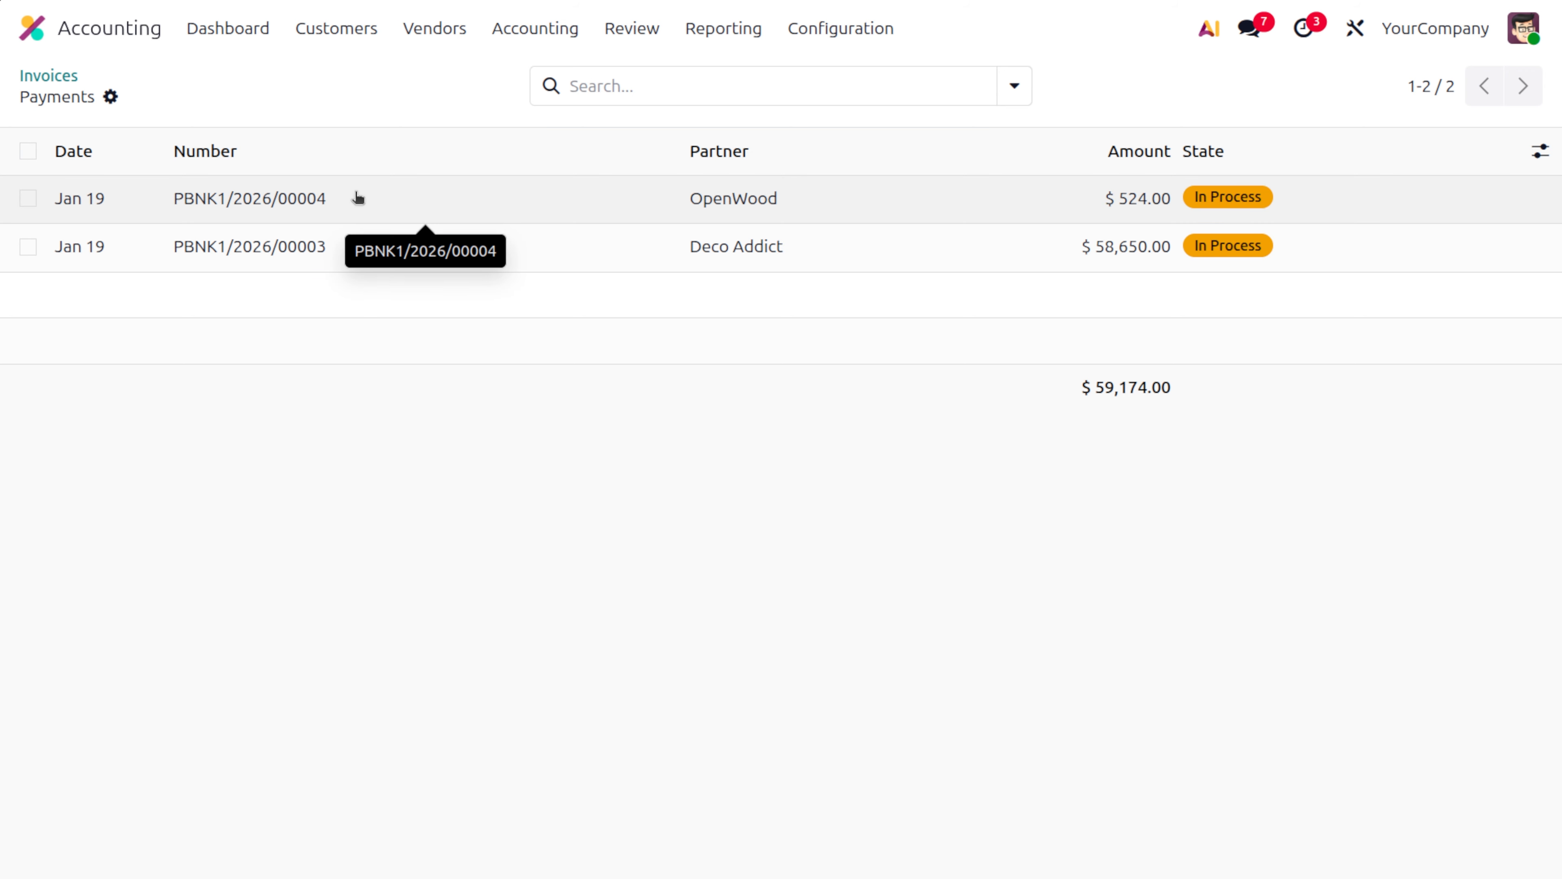
# Review the new Deco Addict and OpenWood payments and examine the OpenWood payment's journal entry.
pyautogui.click(352, 238)
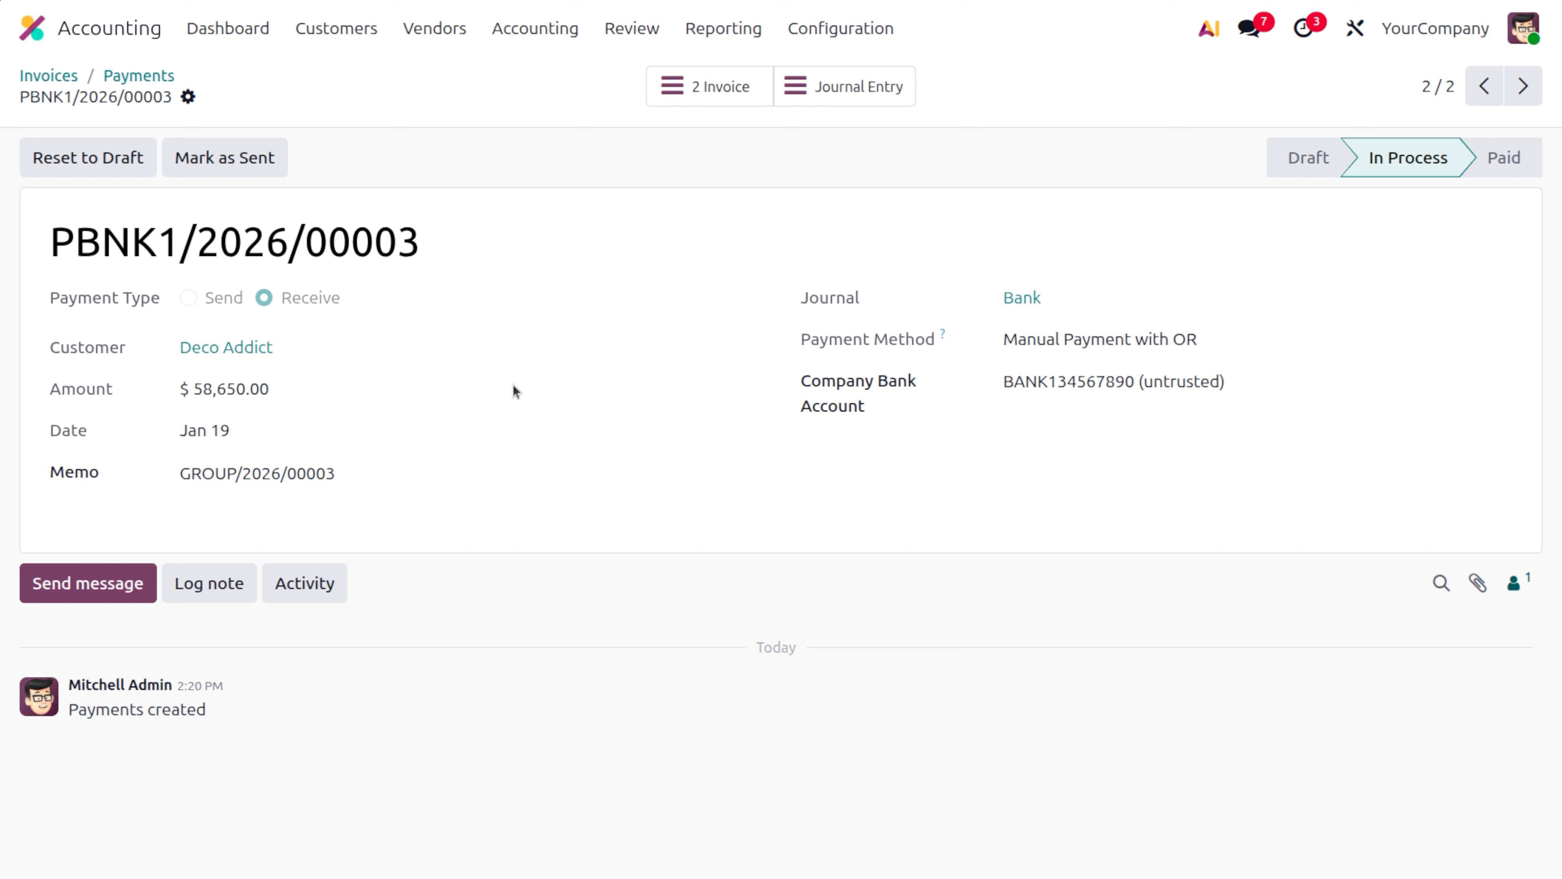
pyautogui.click(127, 77)
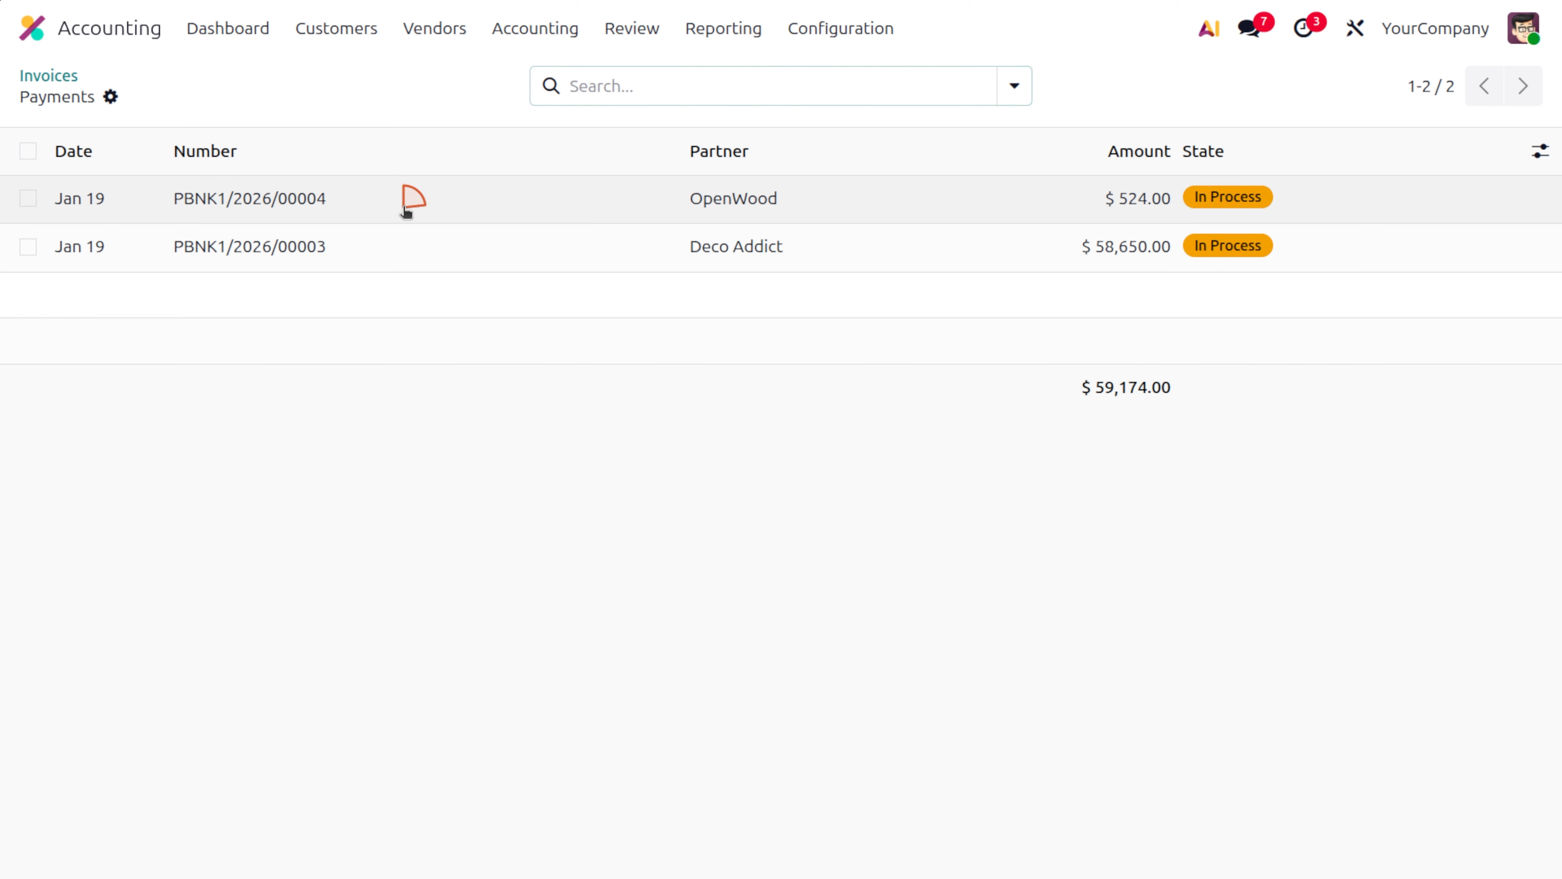
pyautogui.click(406, 209)
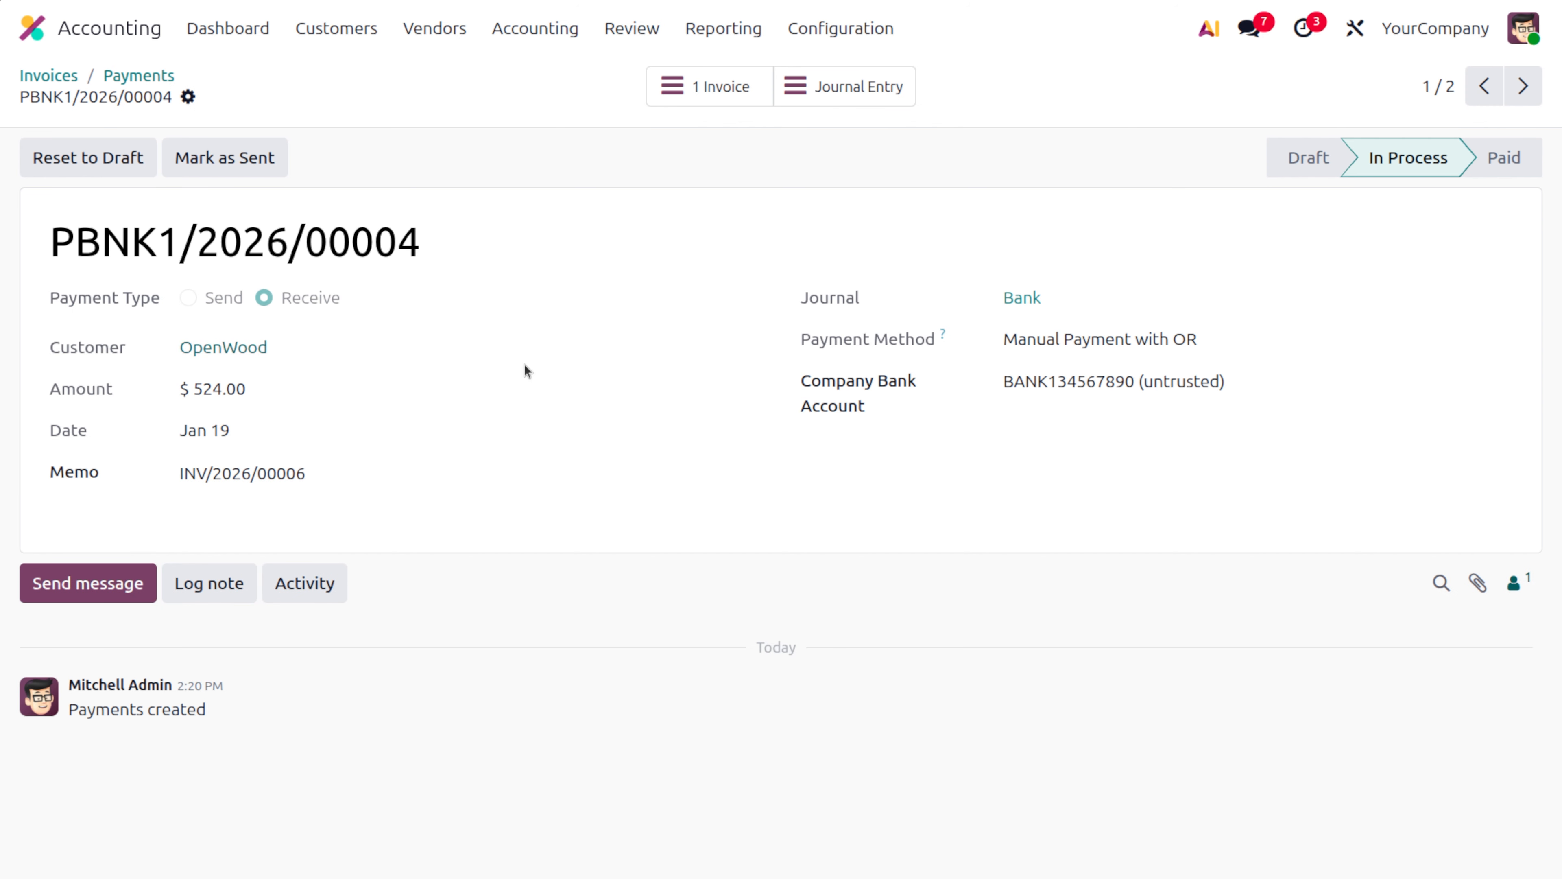
pyautogui.click(846, 102)
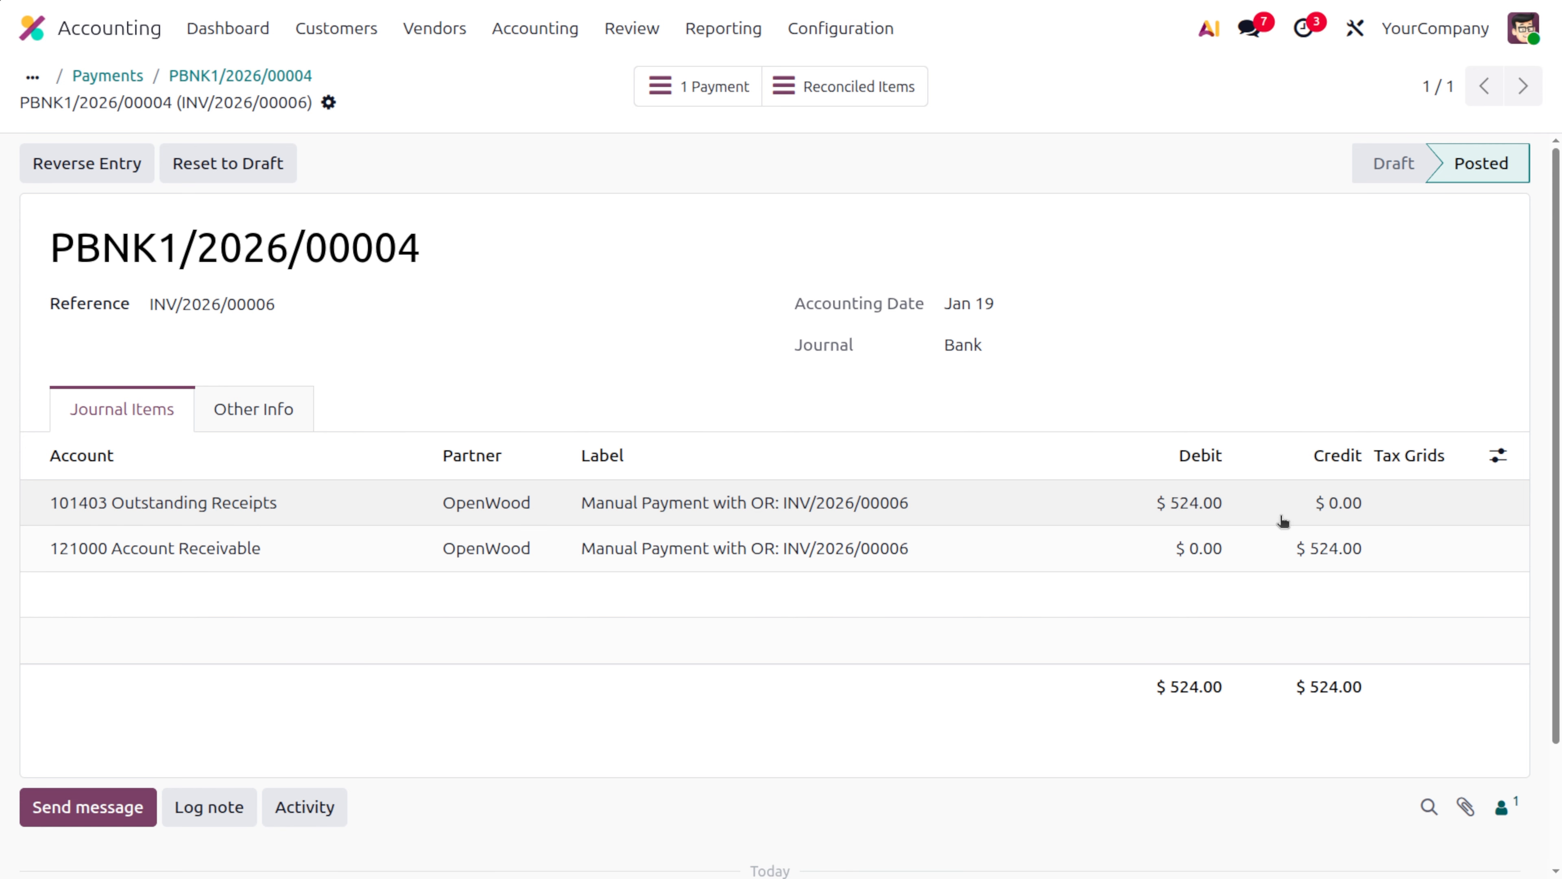
pyautogui.click(289, 75)
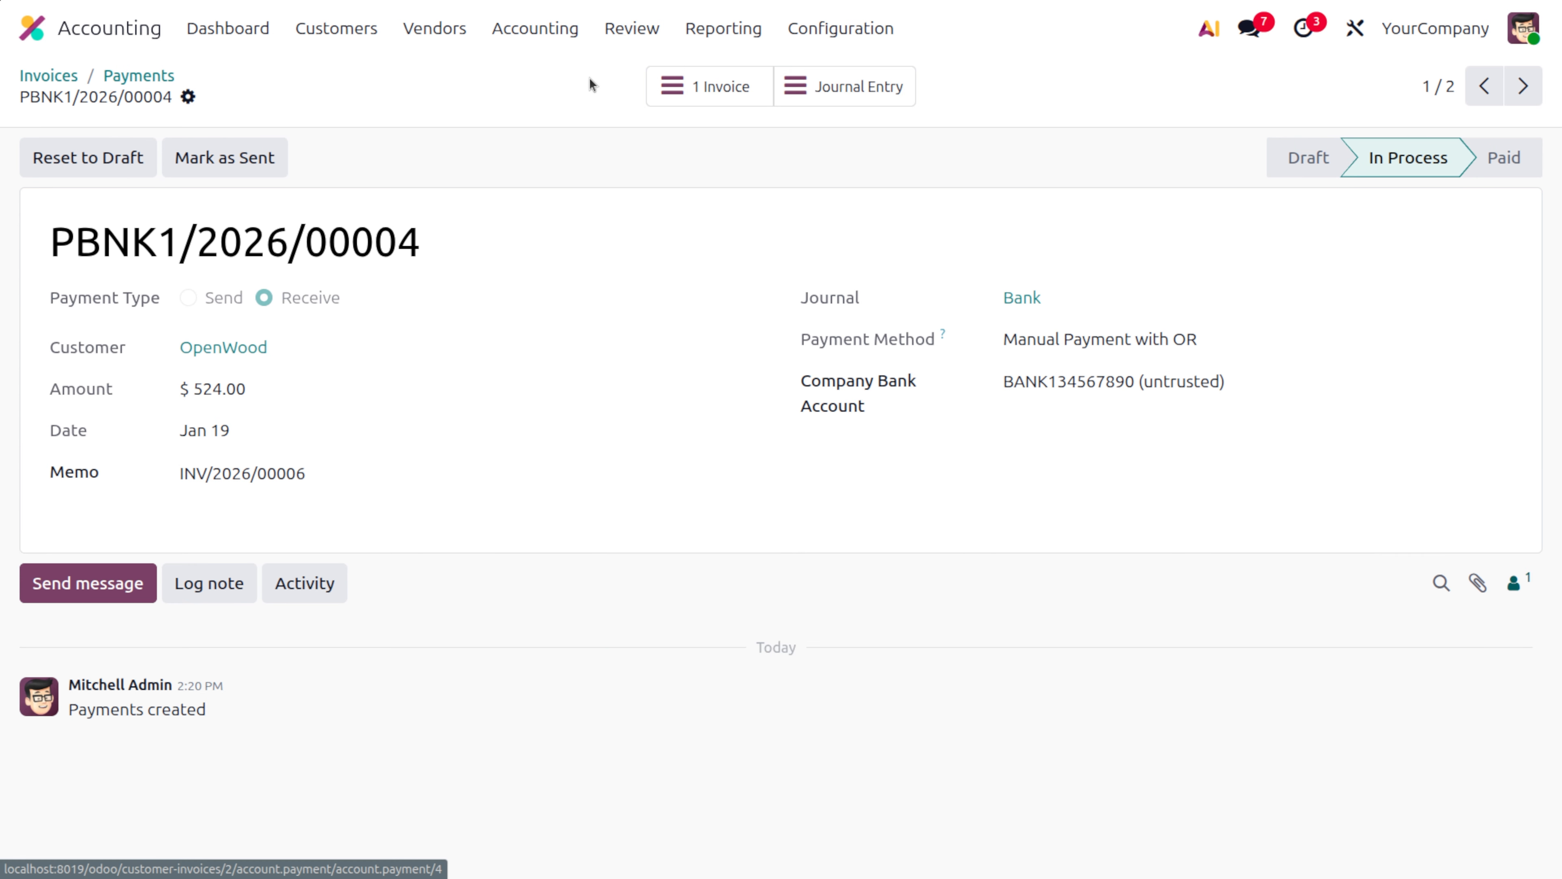
pyautogui.click(844, 87)
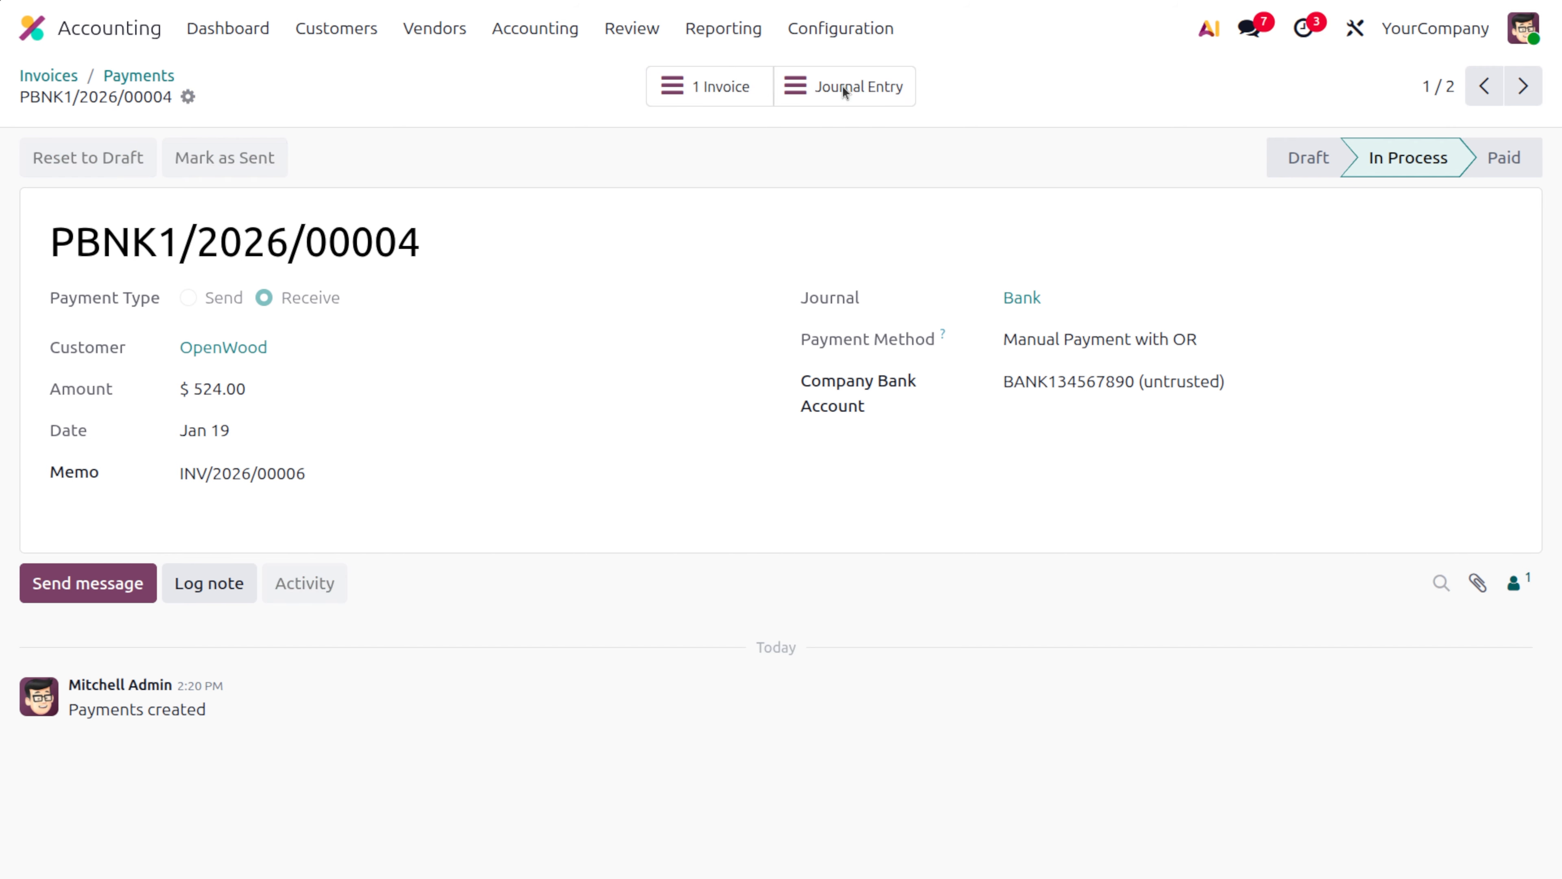
pyautogui.click(704, 96)
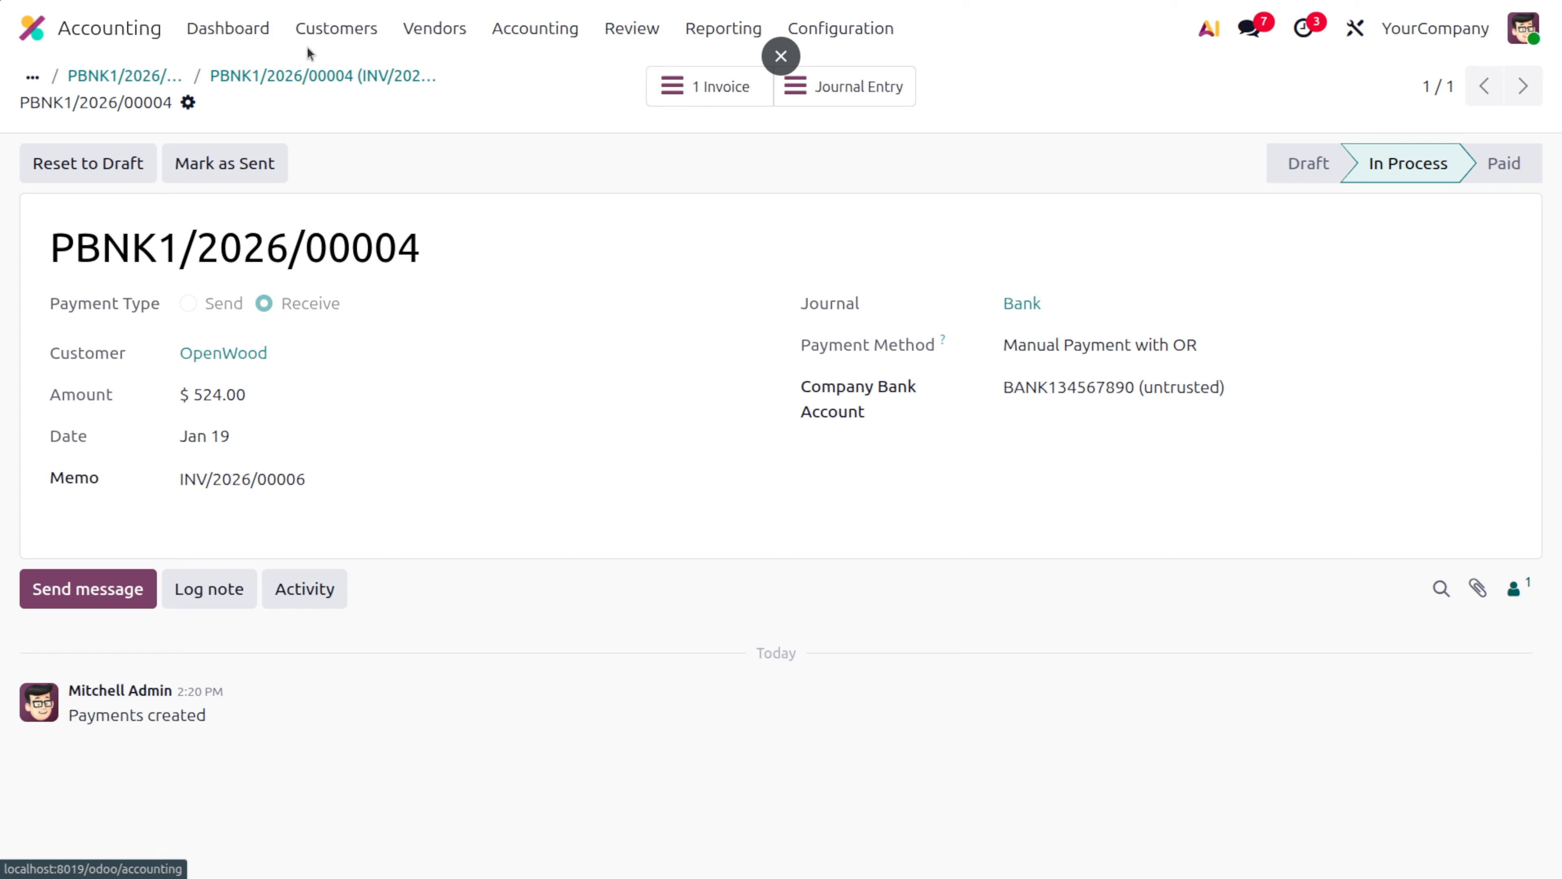
# Check the statuses in the customer invoice list and open the OpenWood payment from the customer payments list.
pyautogui.click(324, 42)
pyautogui.click(339, 75)
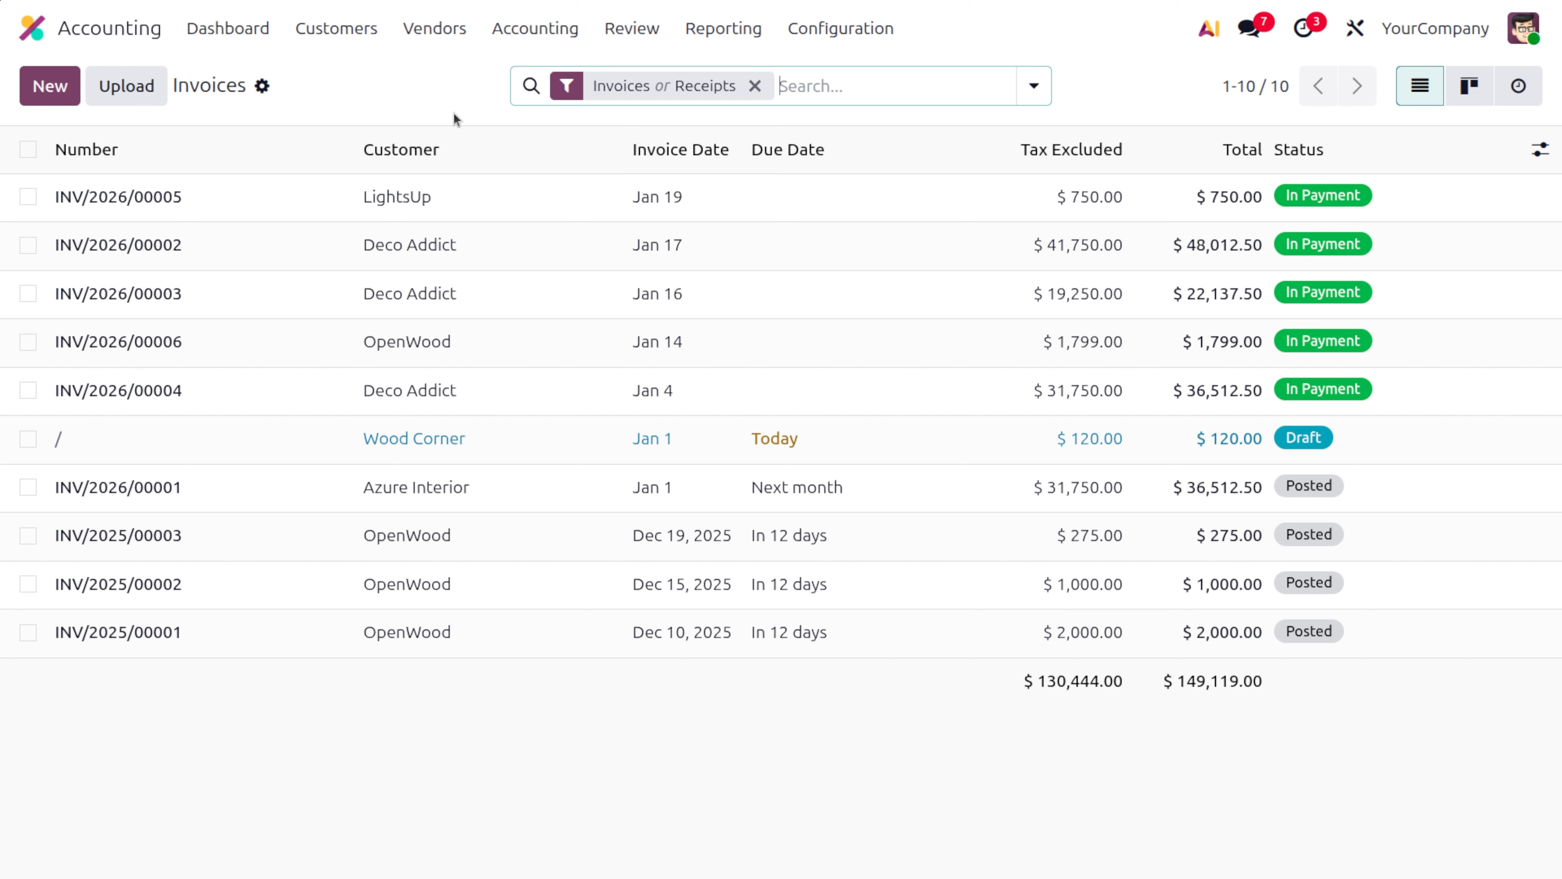
pyautogui.click(355, 25)
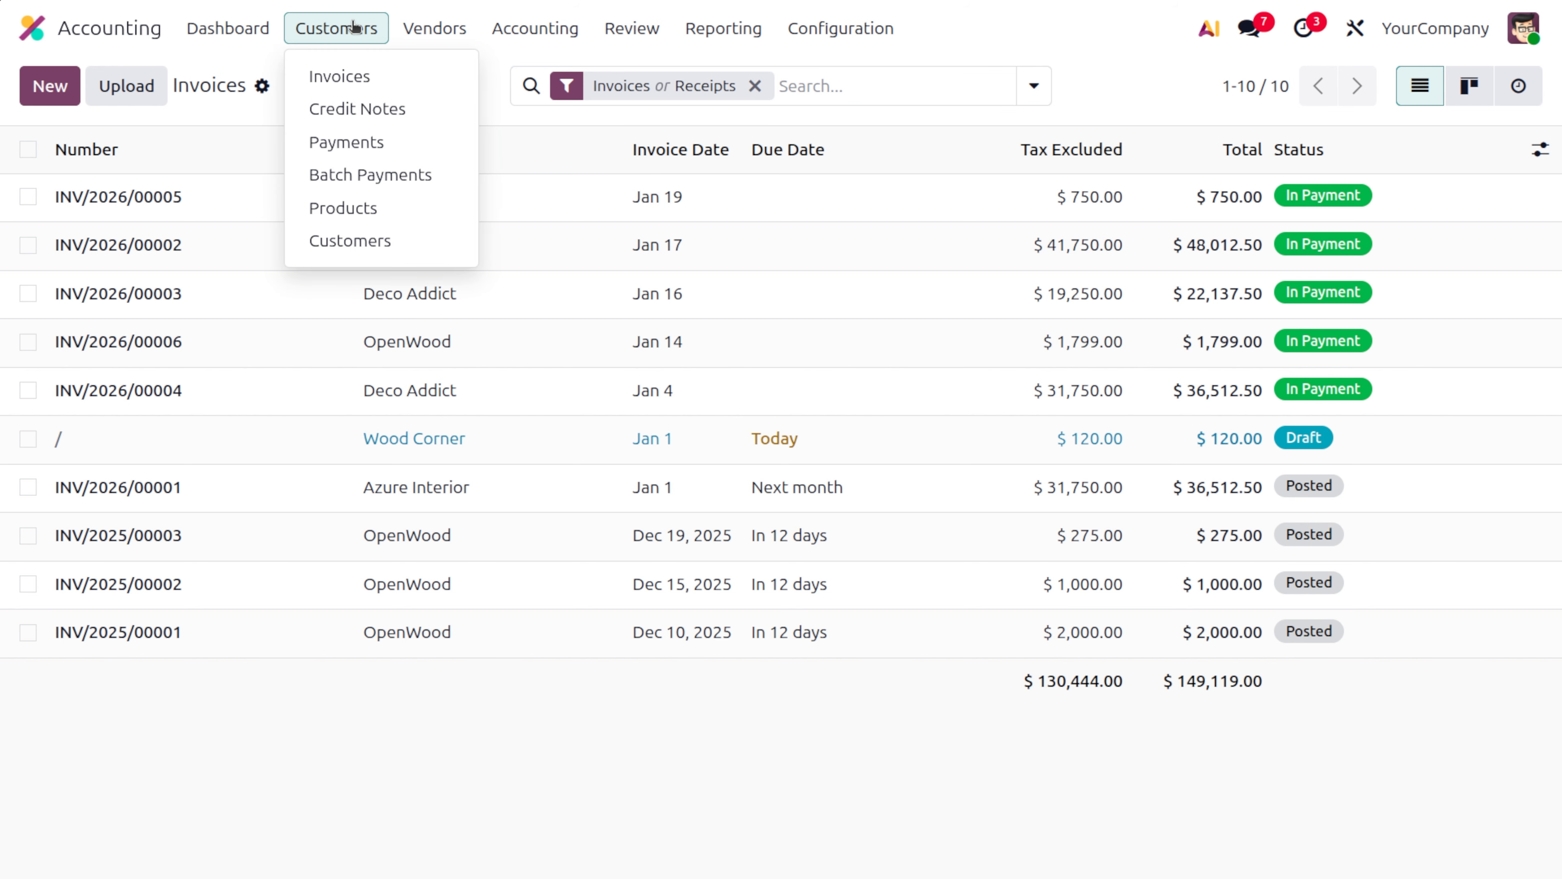
pyautogui.click(382, 147)
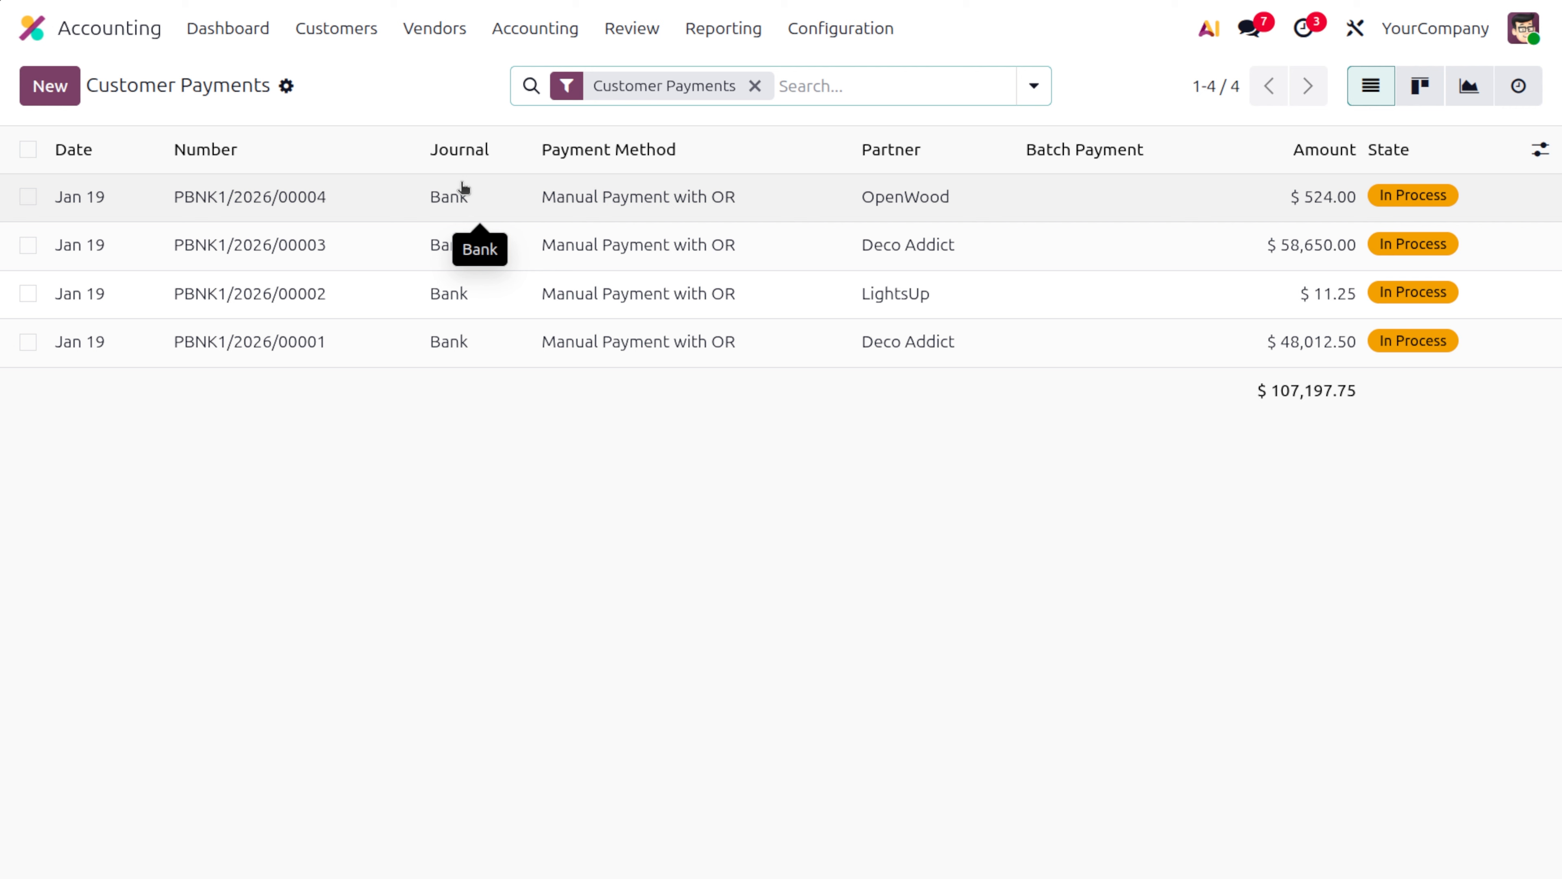
pyautogui.click(403, 188)
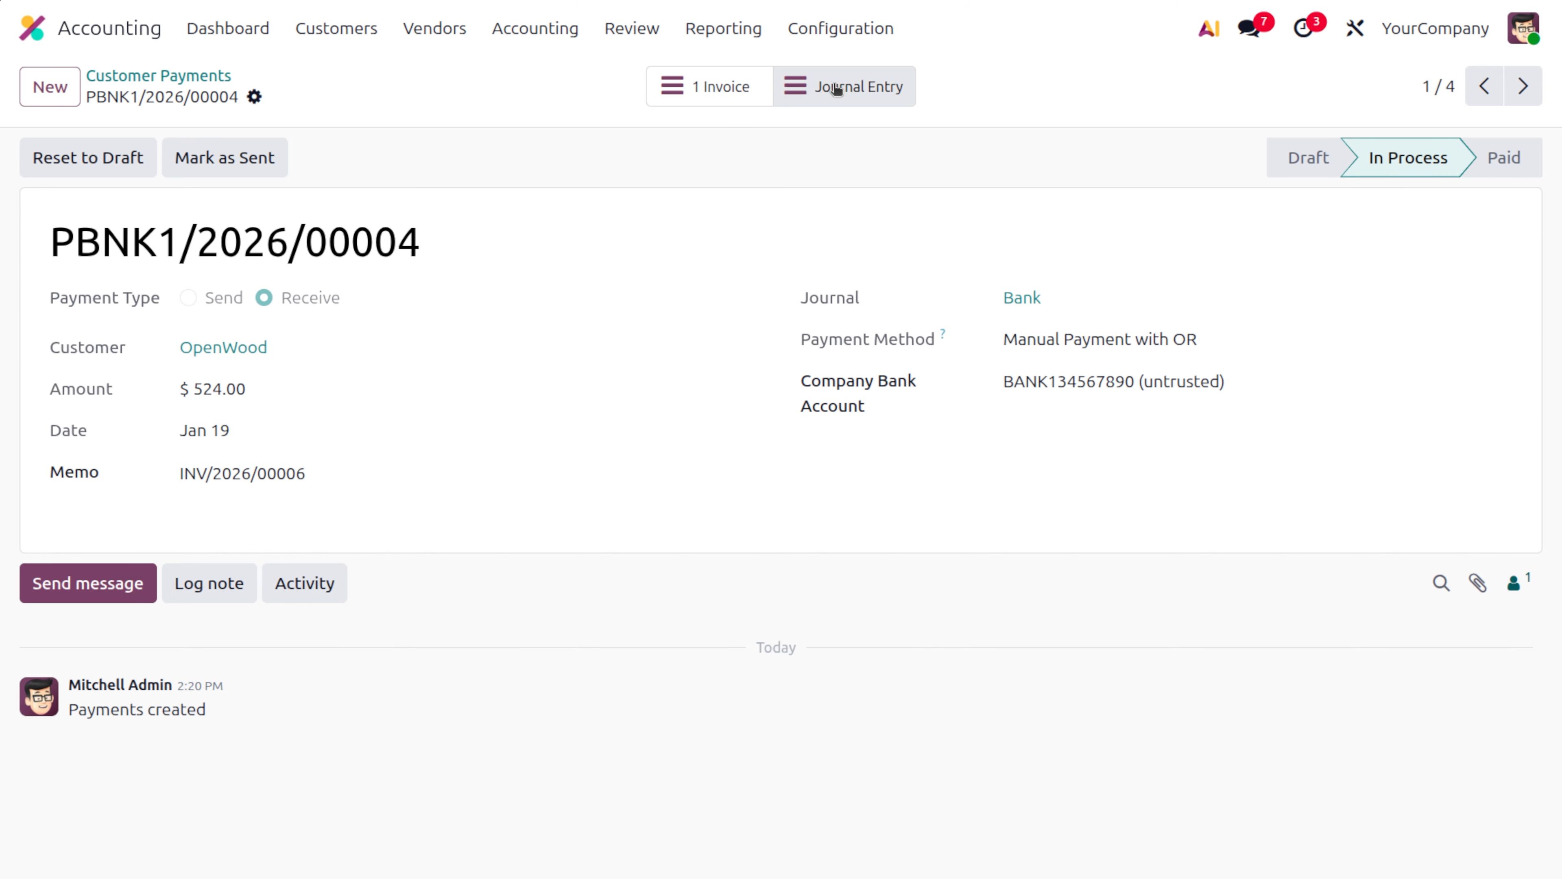
# Open the OpenWood payment's related invoice, inspect the details of both its payments, and view the one dated 01/19/2026.
pyautogui.click(726, 87)
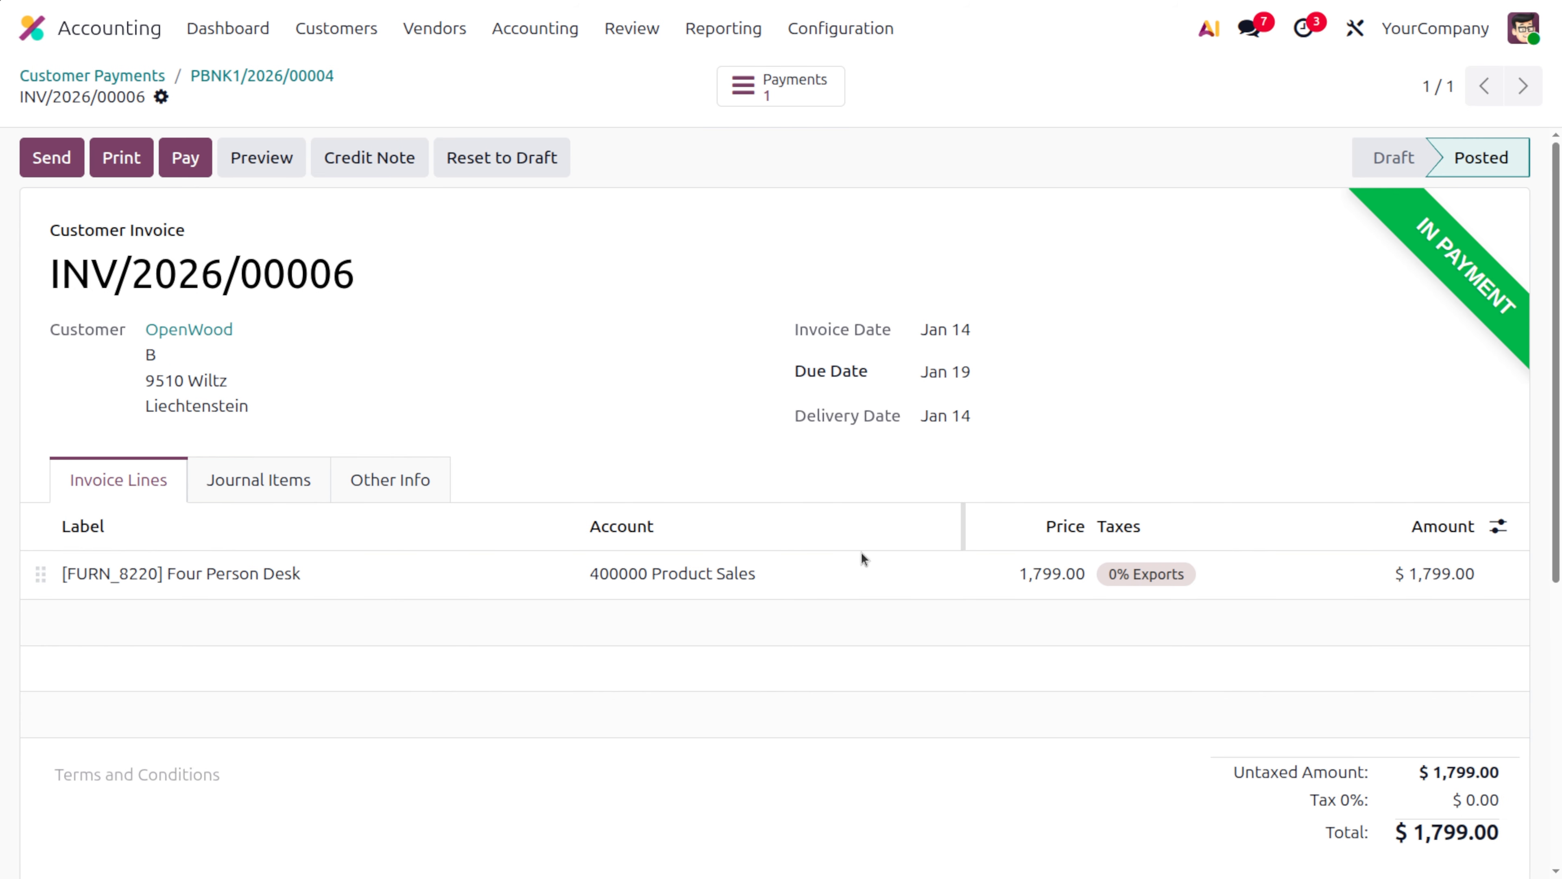
pyautogui.scroll(-5, 861, 557)
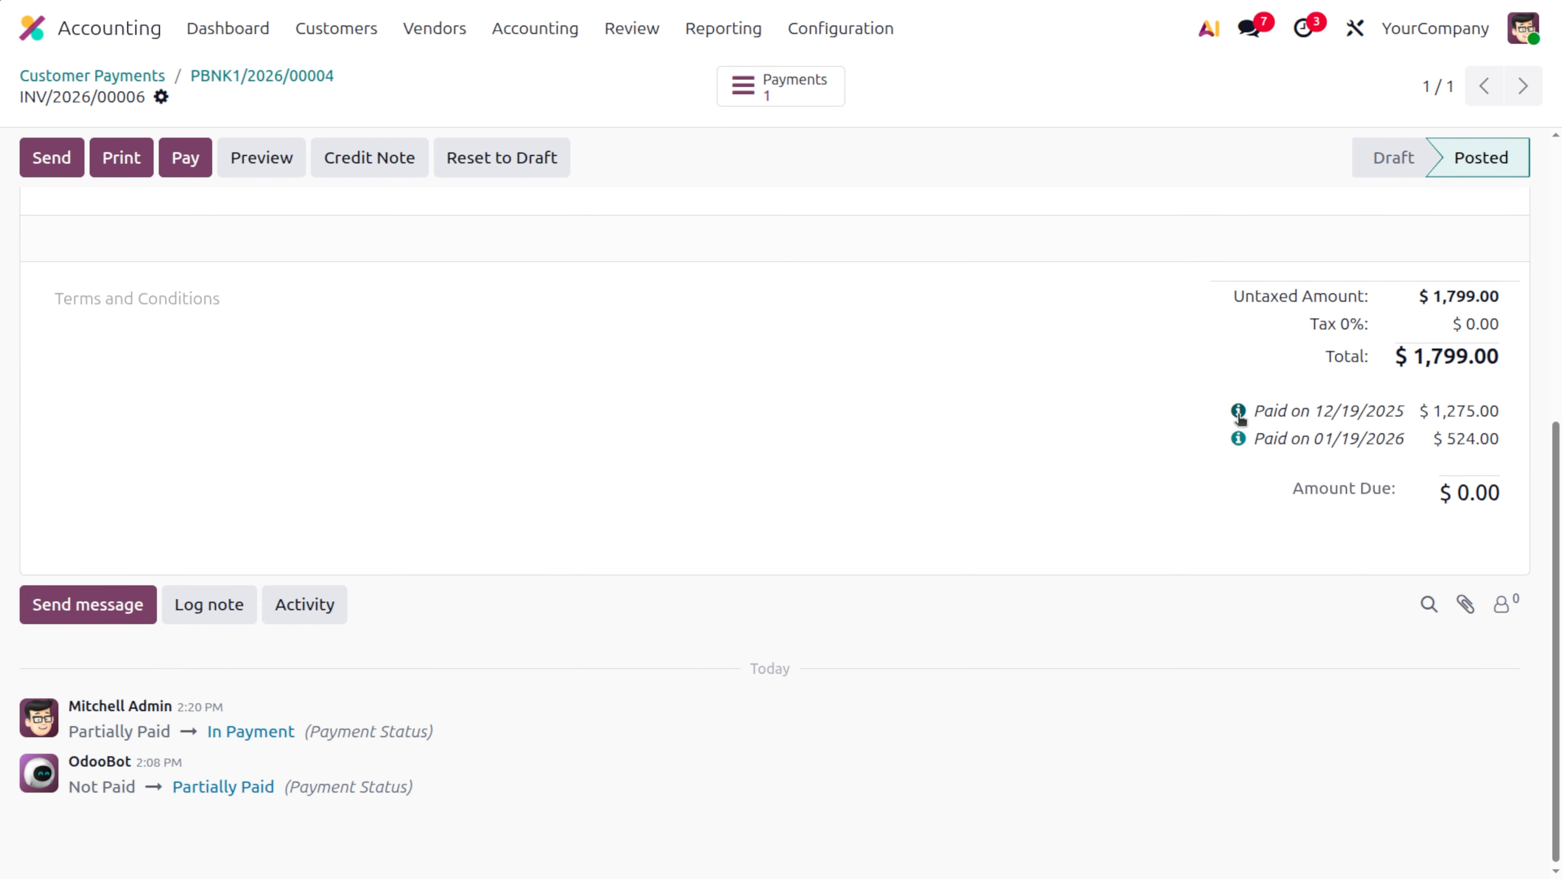
pyautogui.click(1239, 412)
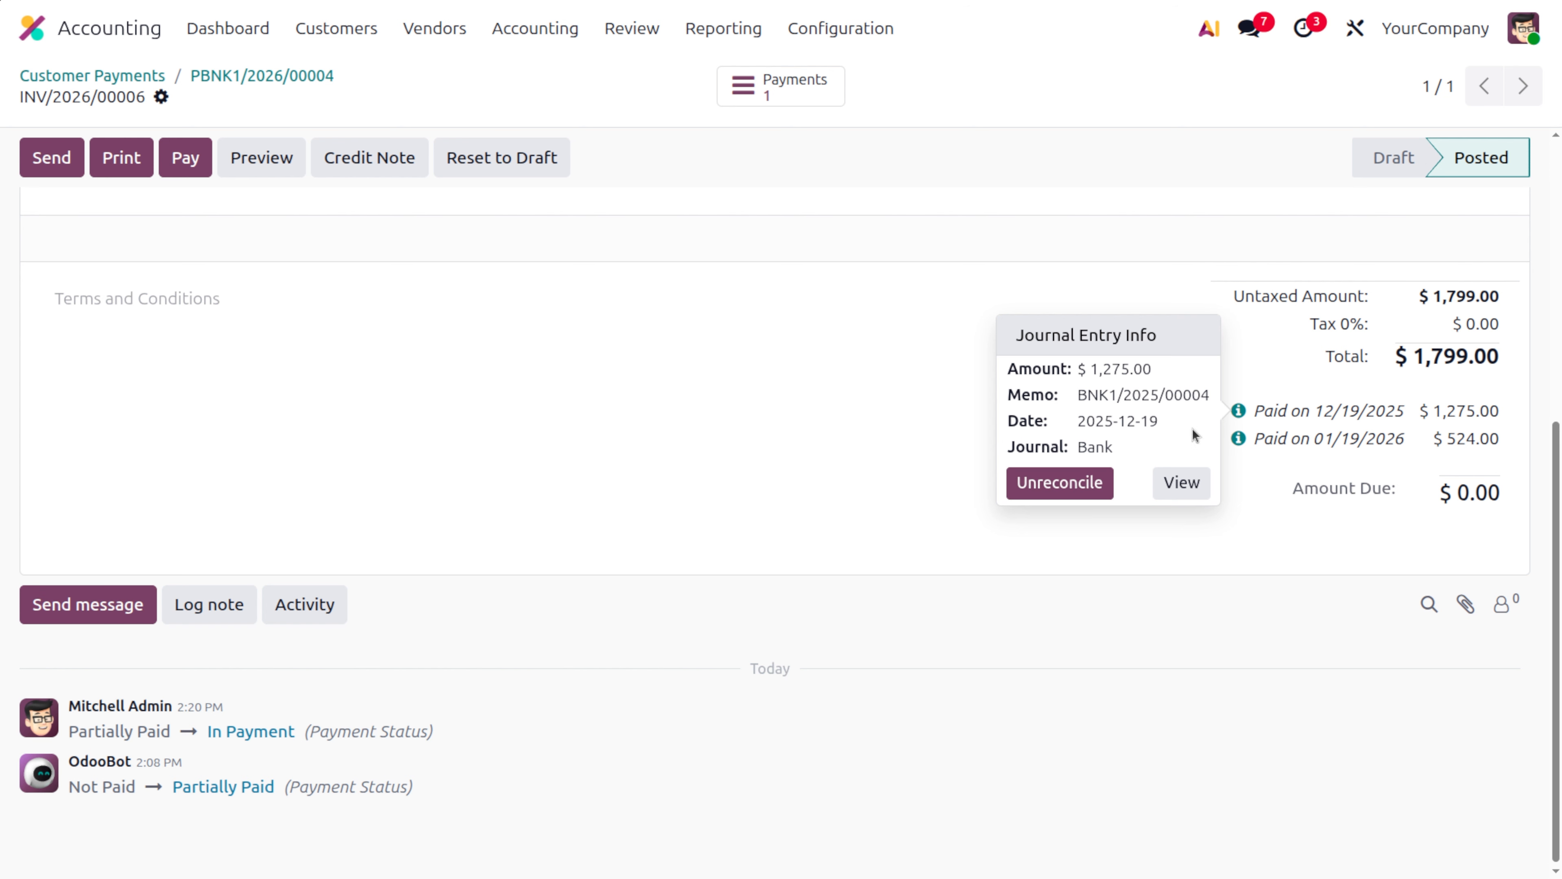
pyautogui.click(1238, 436)
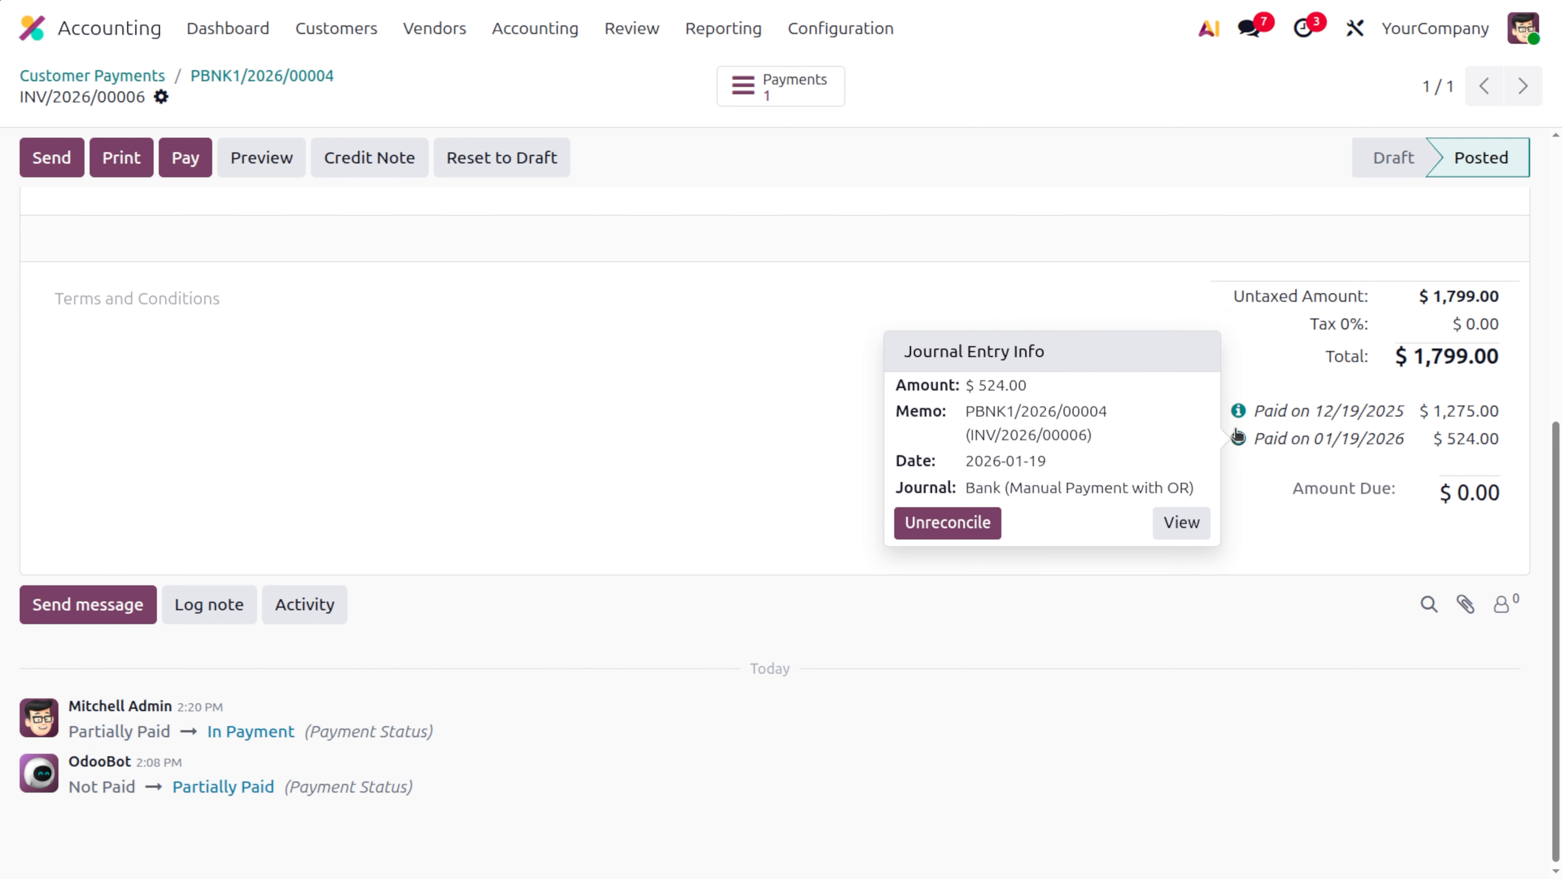
pyautogui.click(1176, 523)
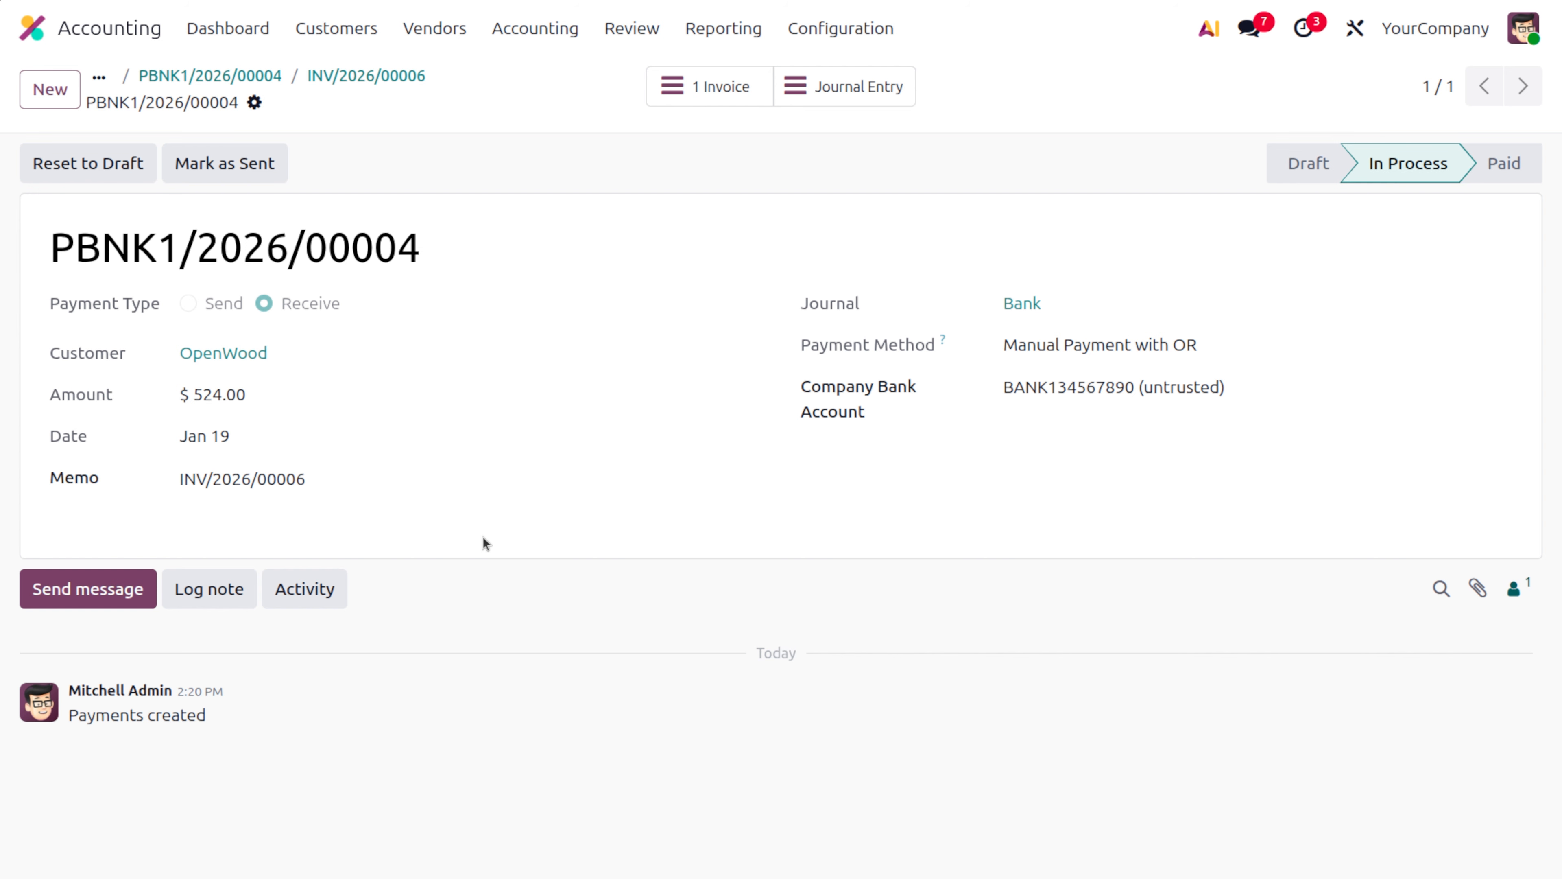
pyautogui.click(324, 34)
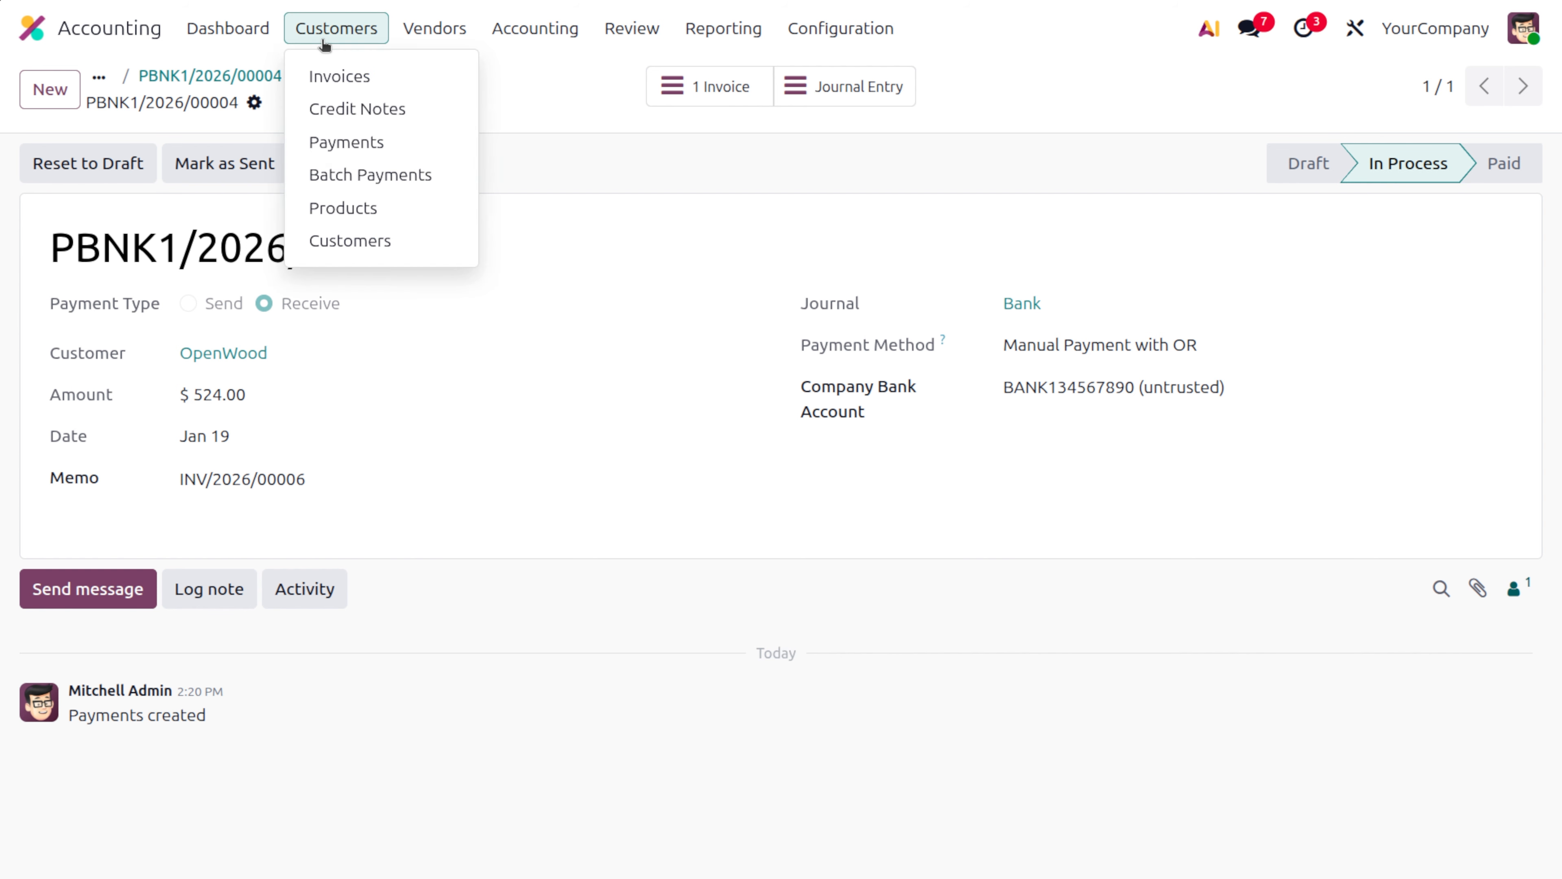
pyautogui.click(342, 143)
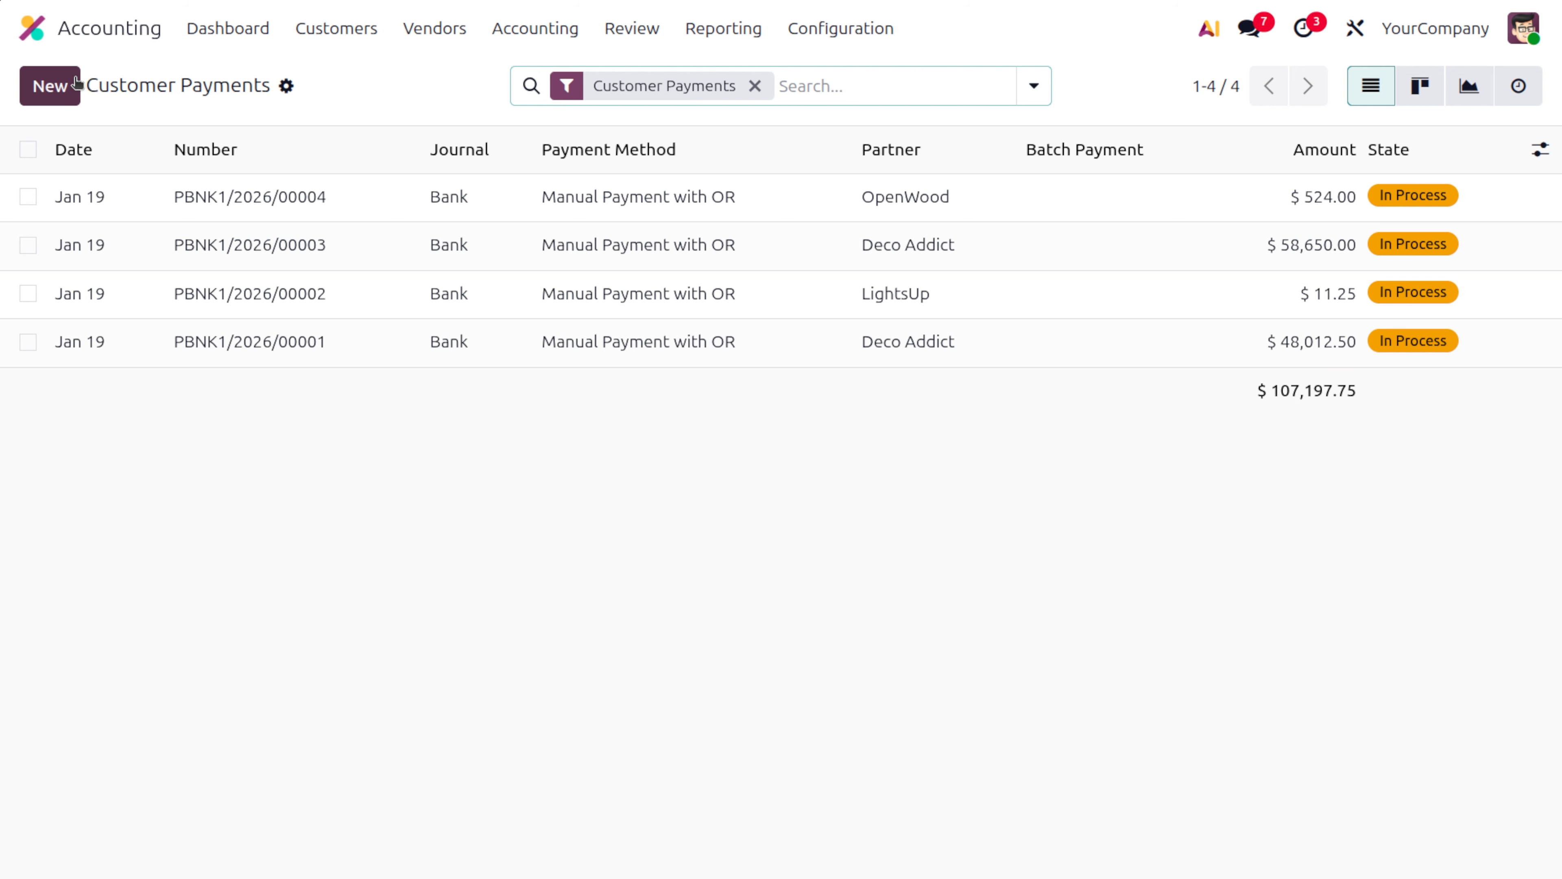
pyautogui.click(53, 92)
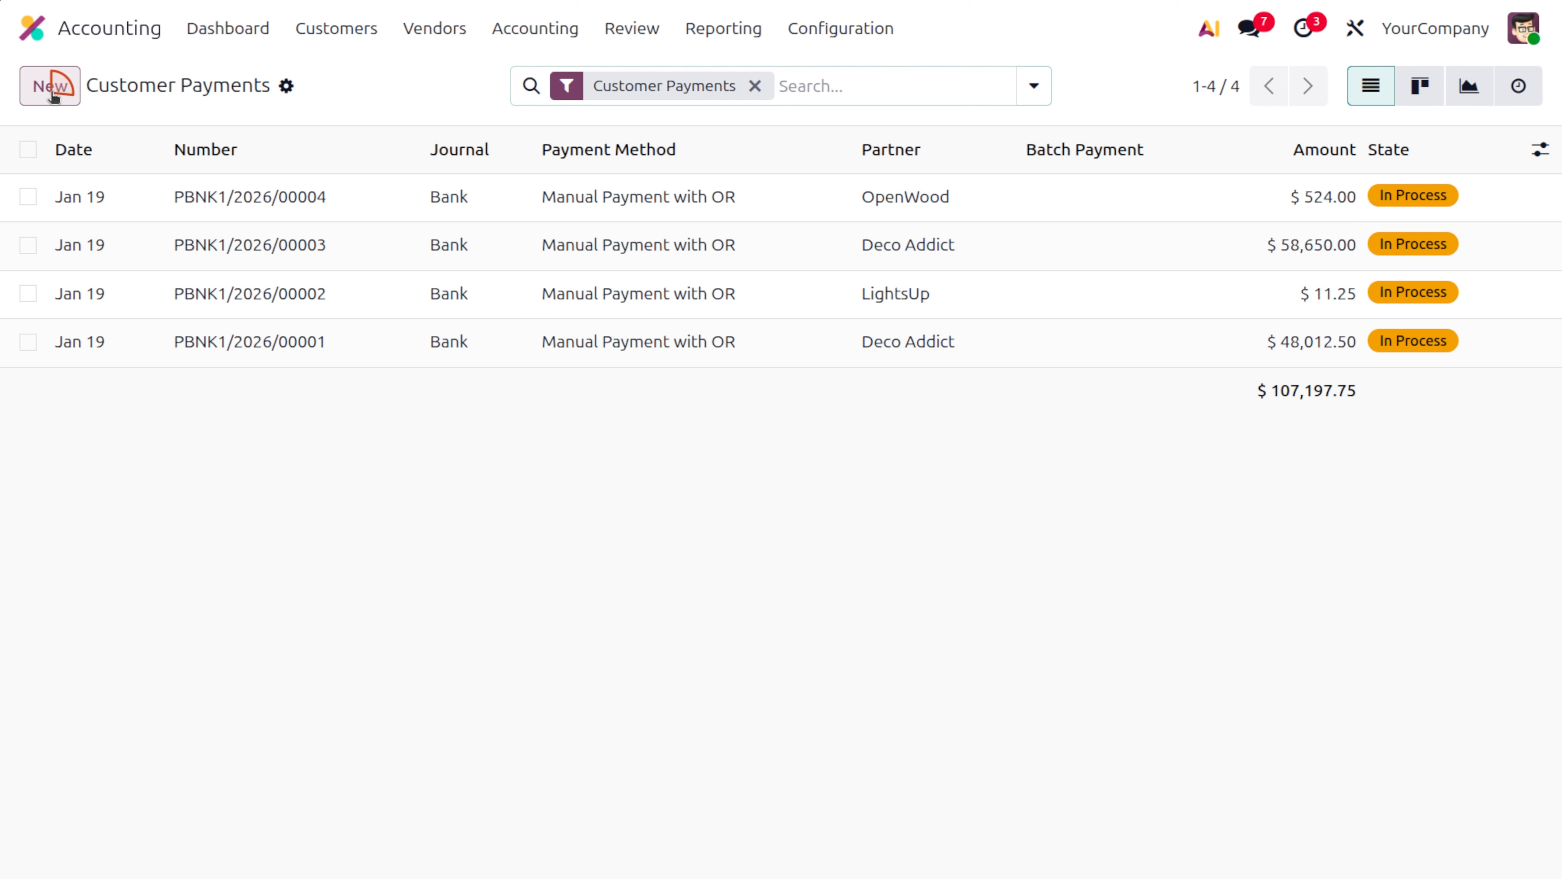
pyautogui.click(184, 79)
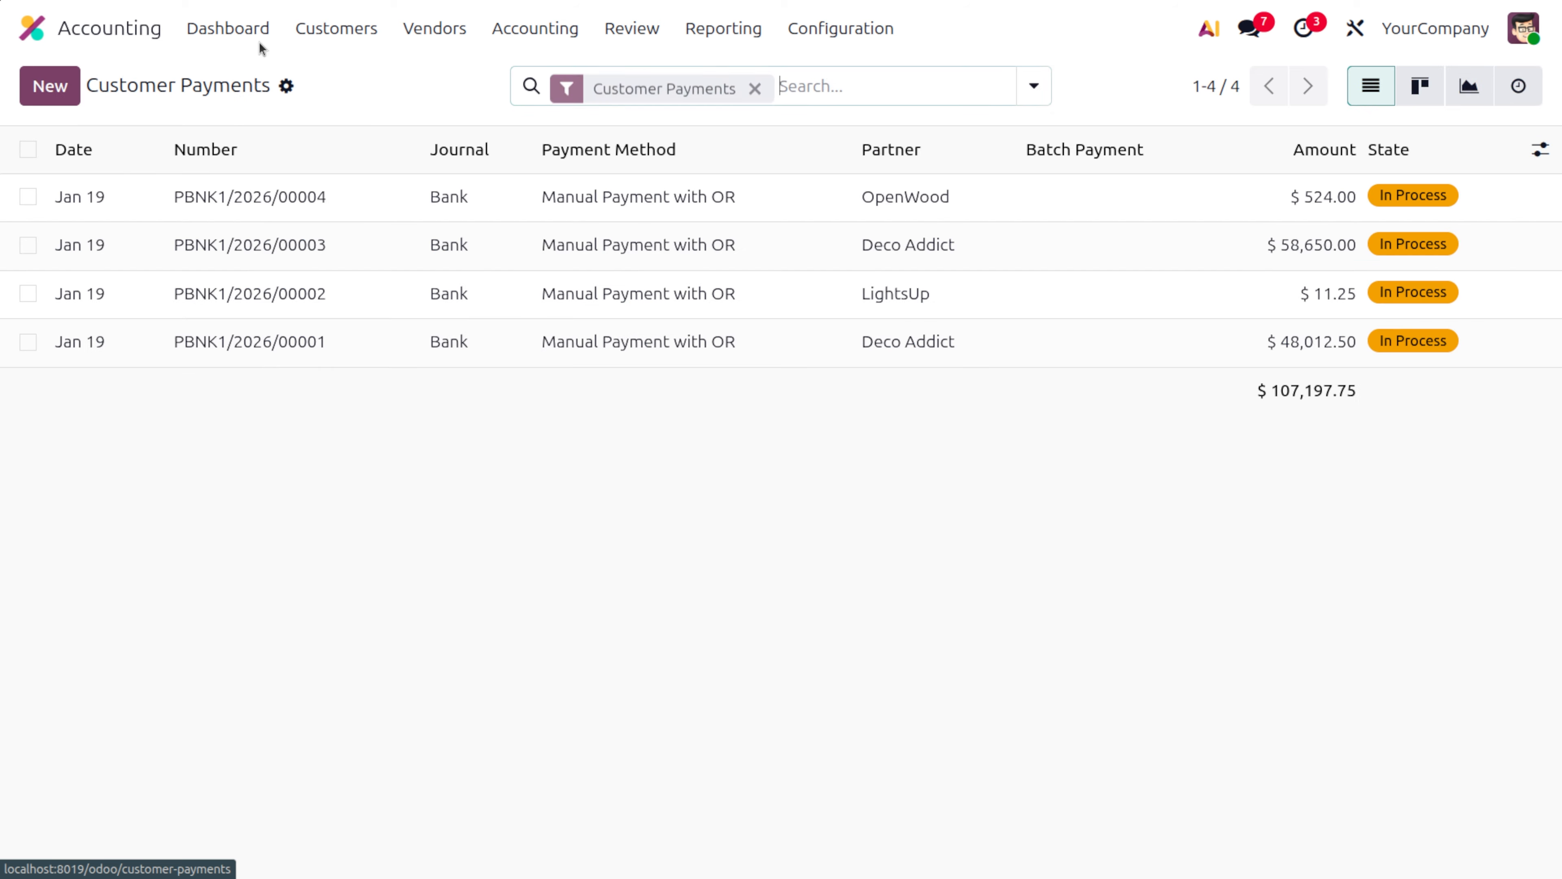
pyautogui.click(316, 35)
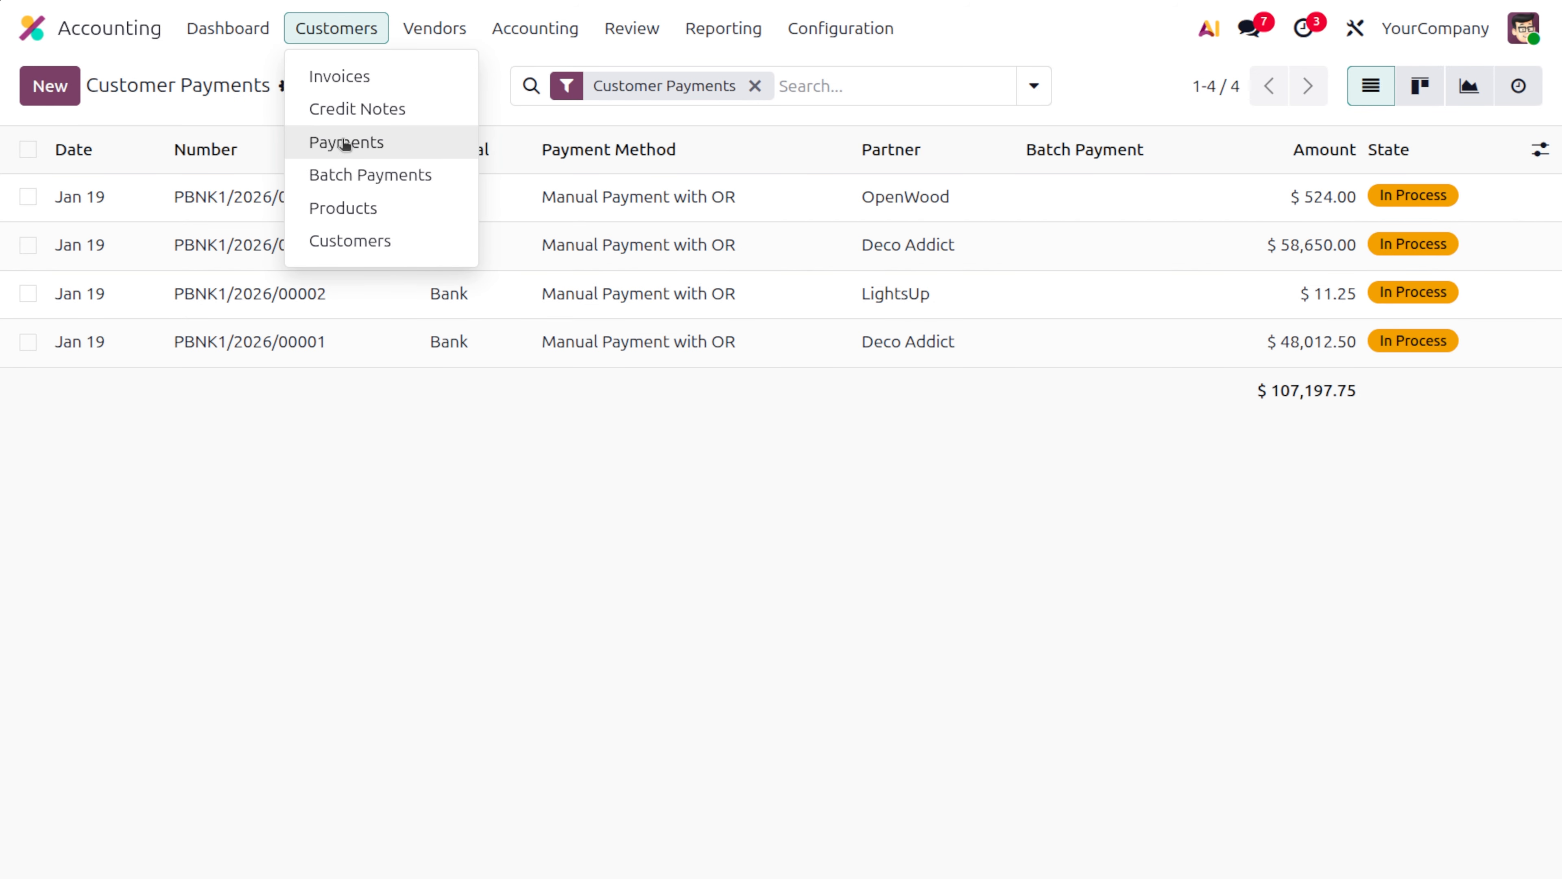
pyautogui.click(238, 196)
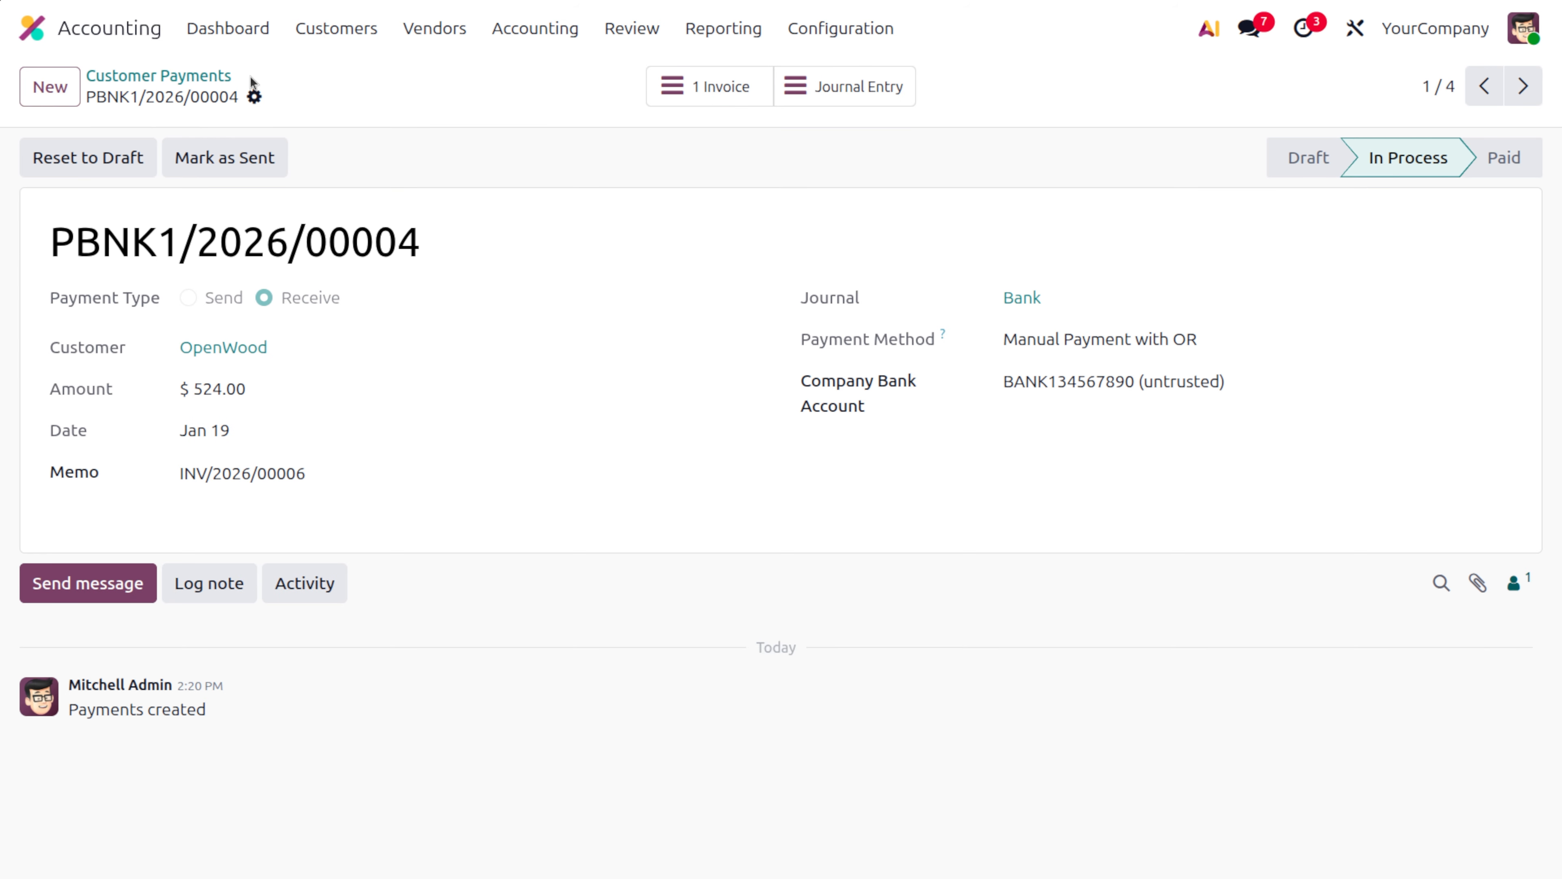
pyautogui.click(214, 36)
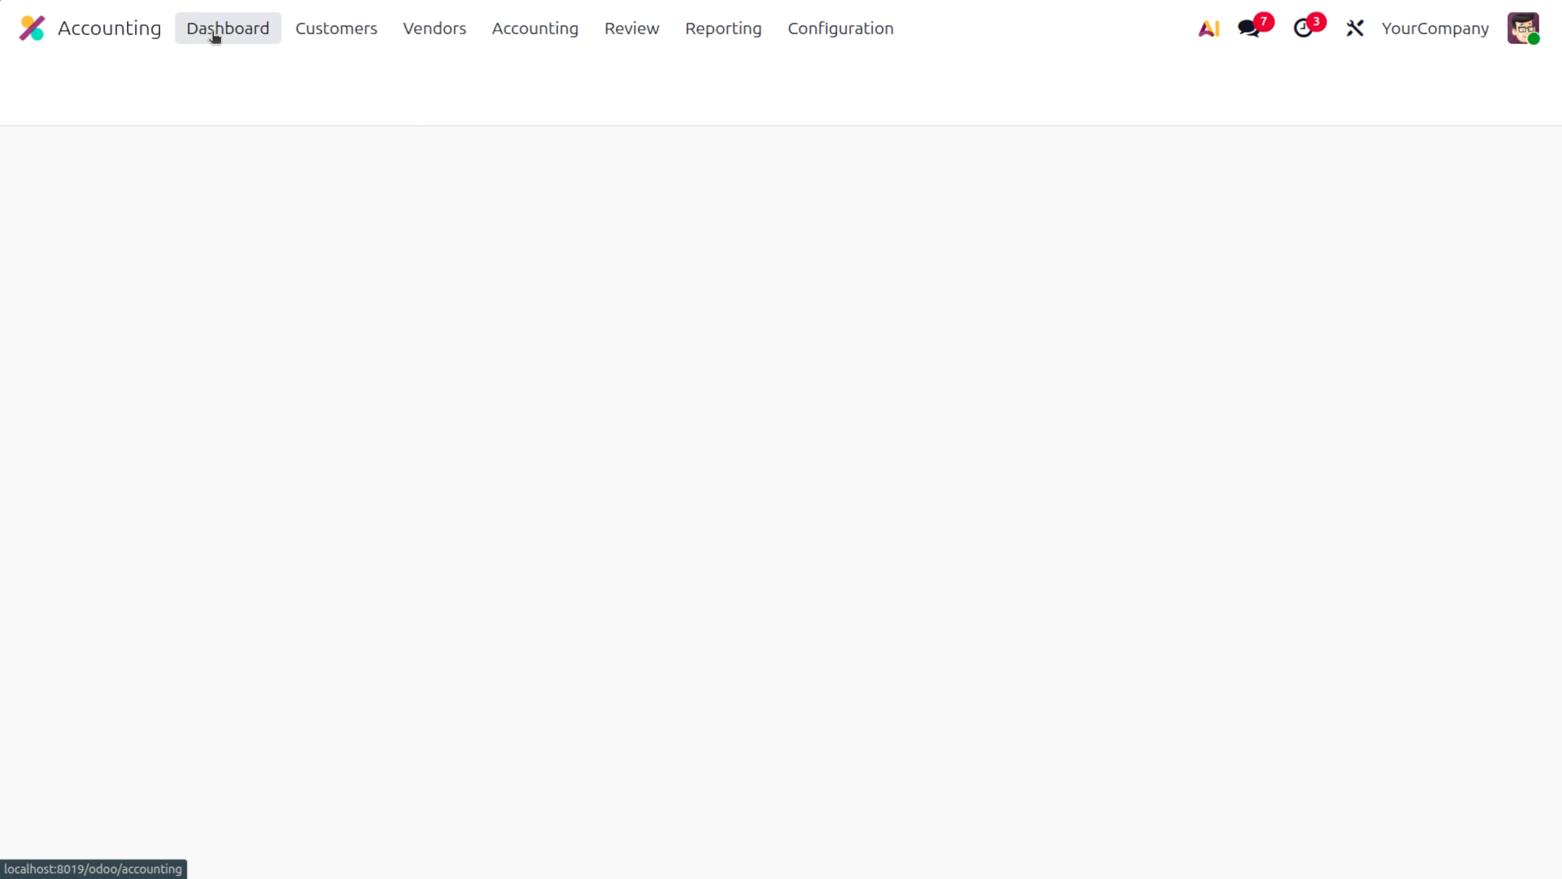
# Open the LightsUp customer invoice dated Jan 19 and copy its invoice number.
pyautogui.click(338, 28)
pyautogui.click(371, 77)
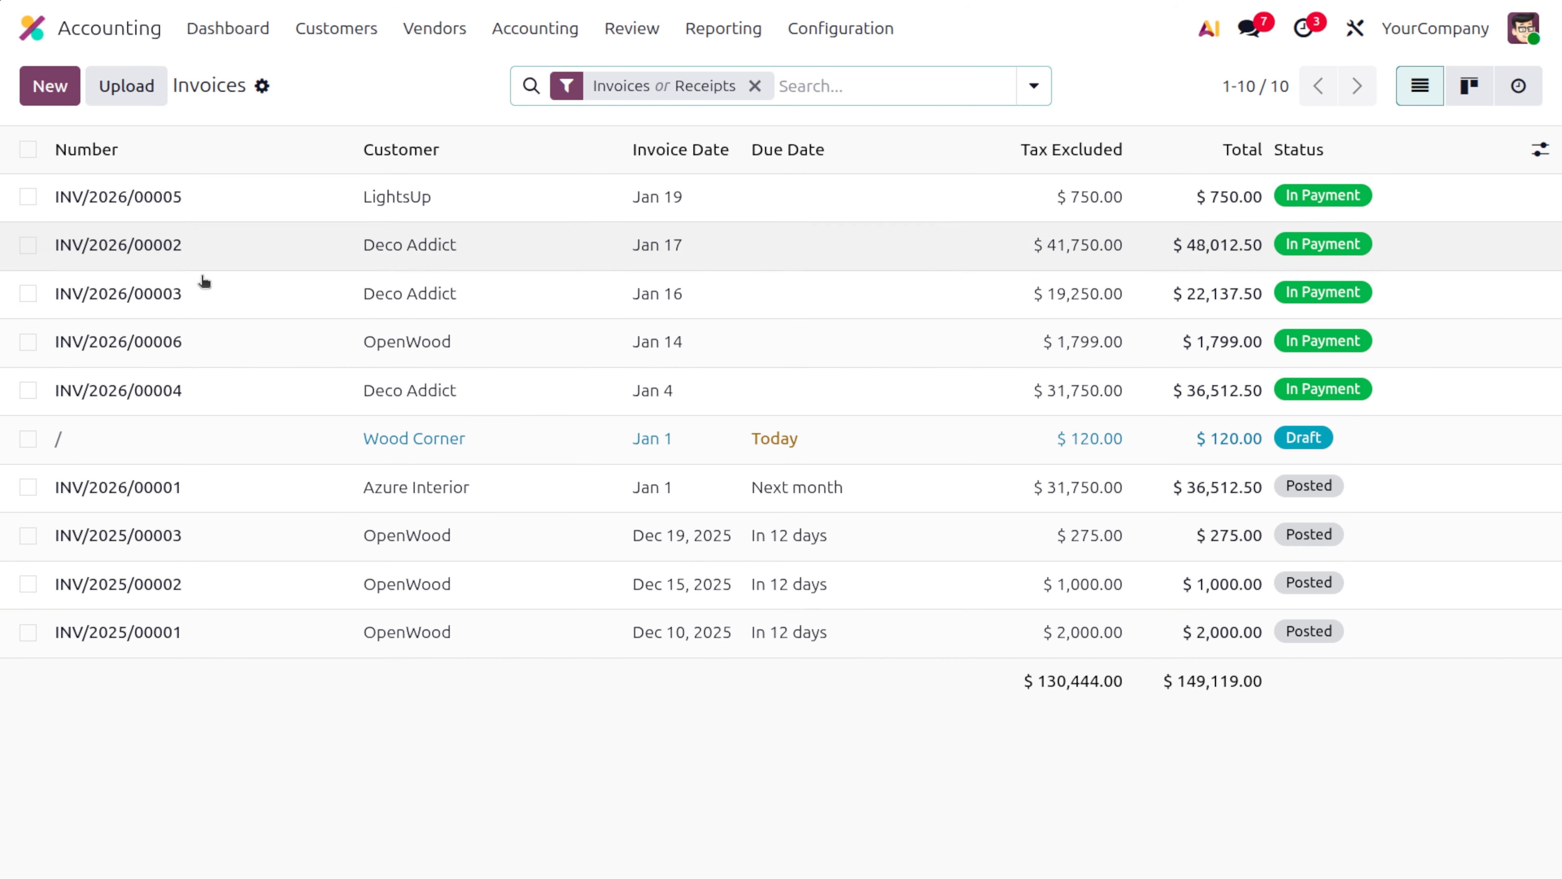
pyautogui.click(157, 197)
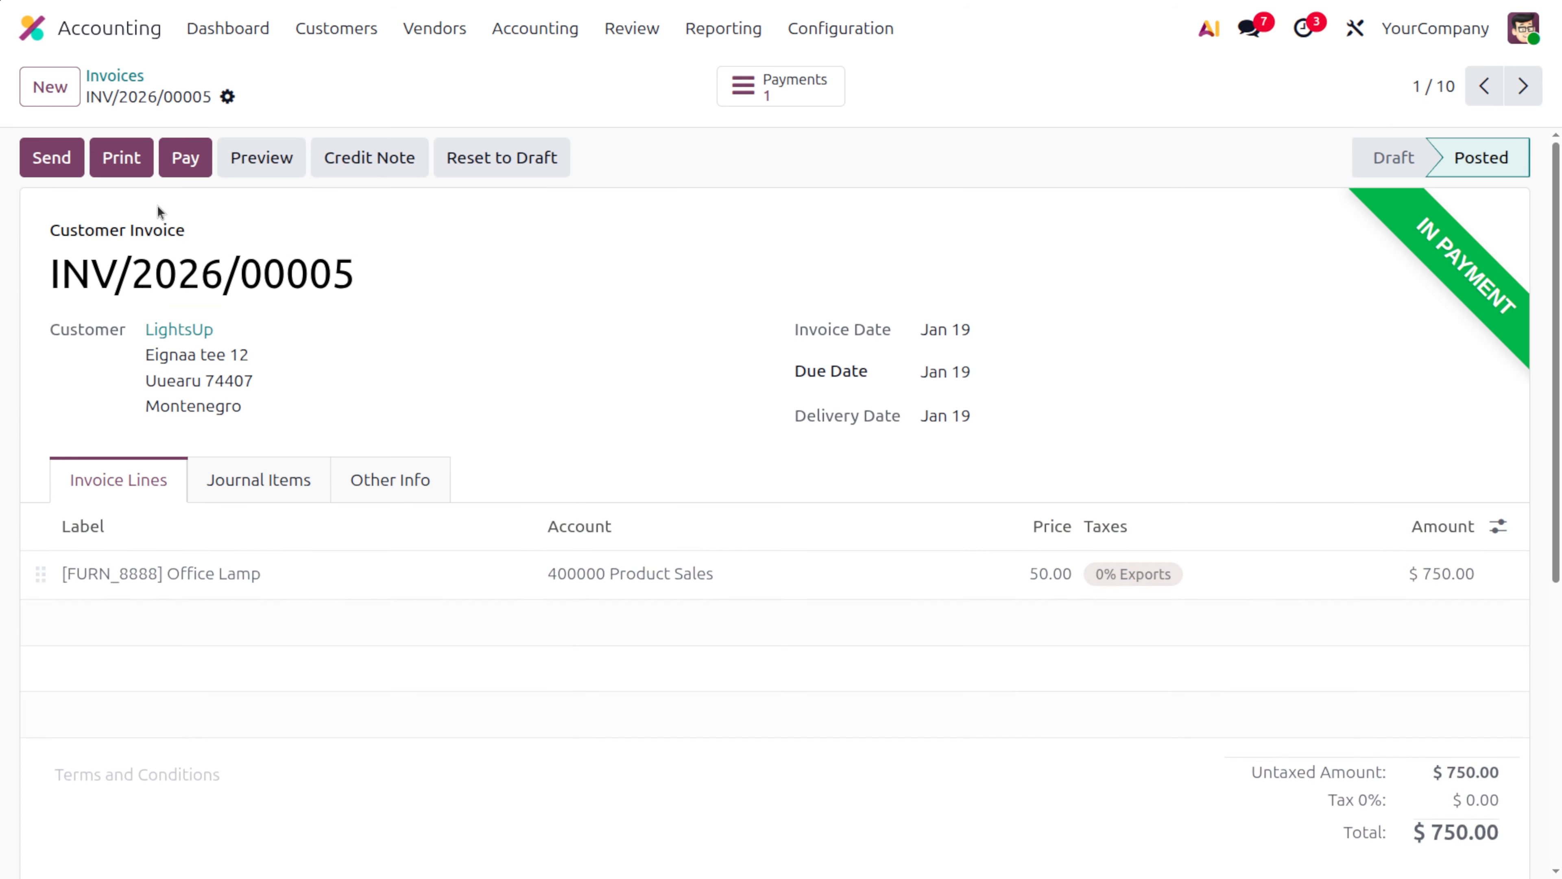
pyautogui.doubleClick(199, 259)
pyautogui.tripleClick(198, 260)
pyautogui.hotkey('ctrl', 'c')
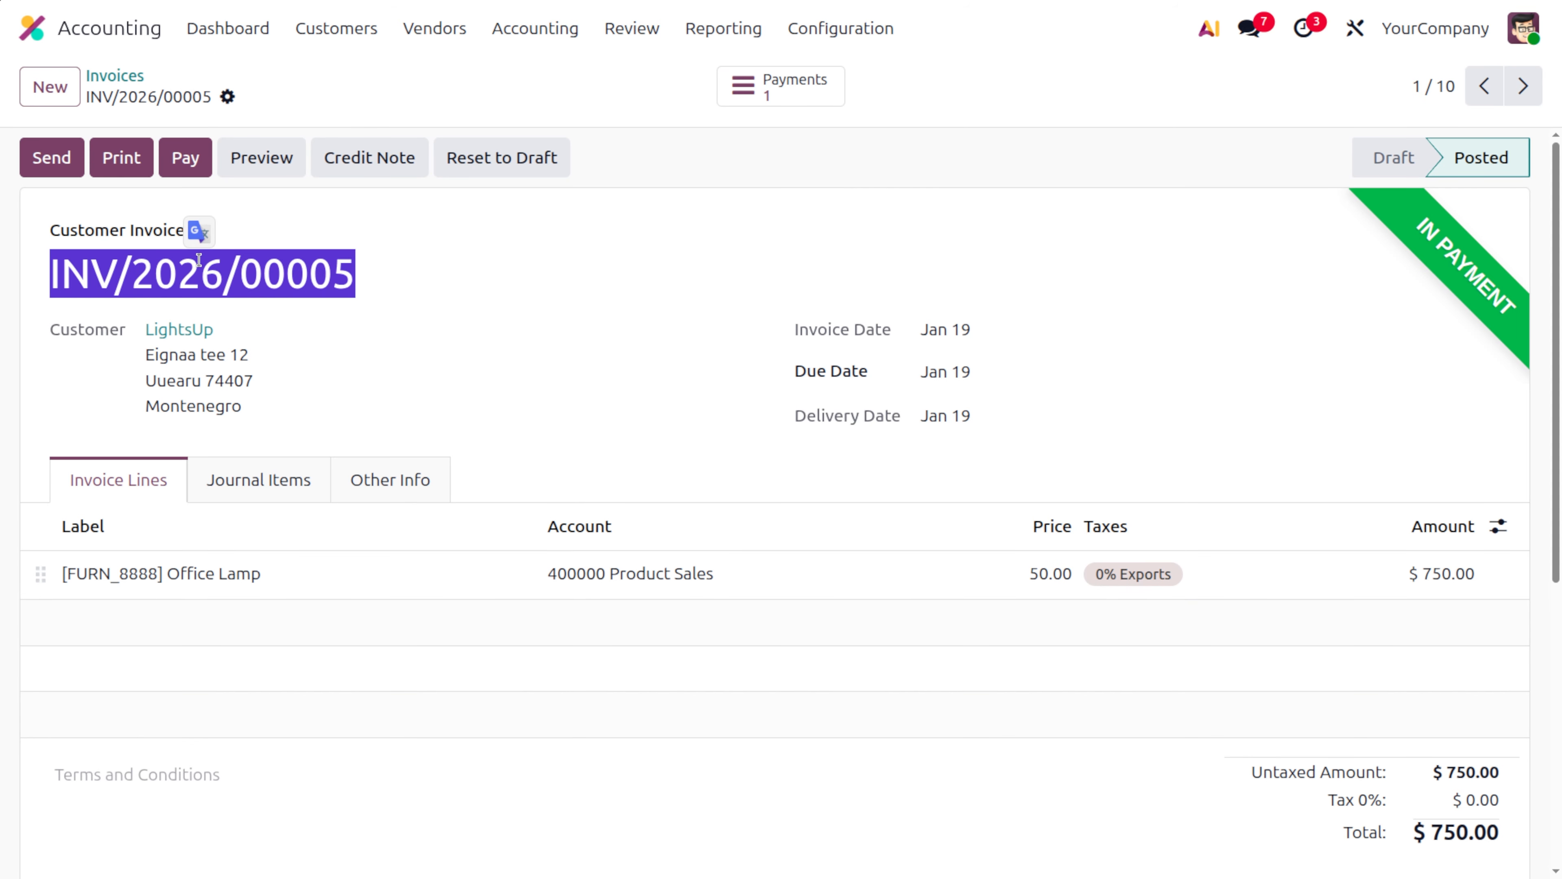
# Start a new customer payment for Azure Interior with an amount of $1,500.
pyautogui.click(346, 23)
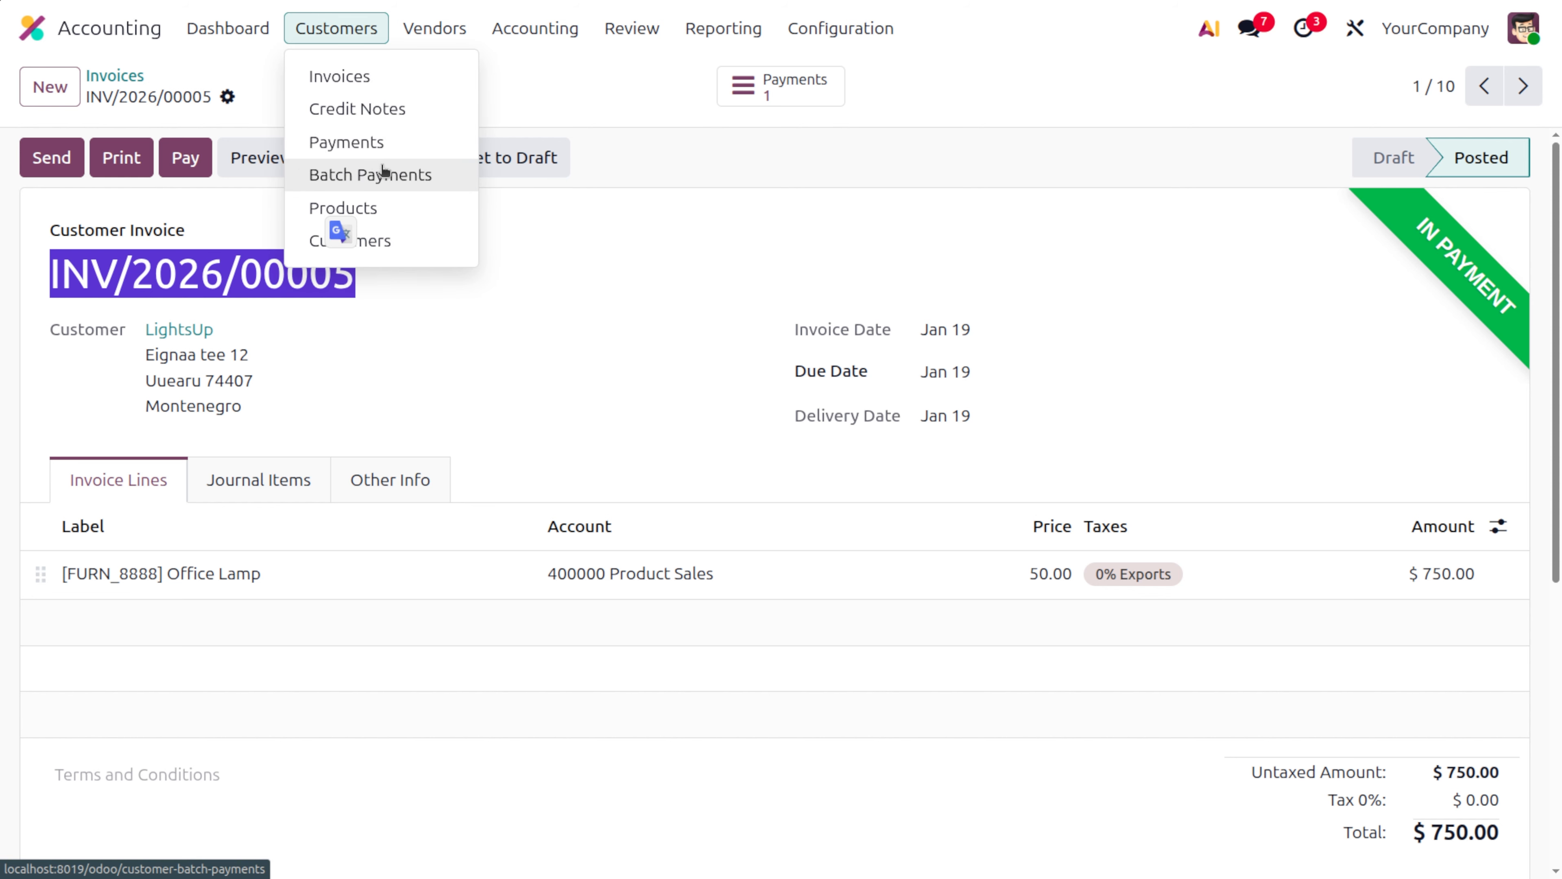
pyautogui.click(372, 142)
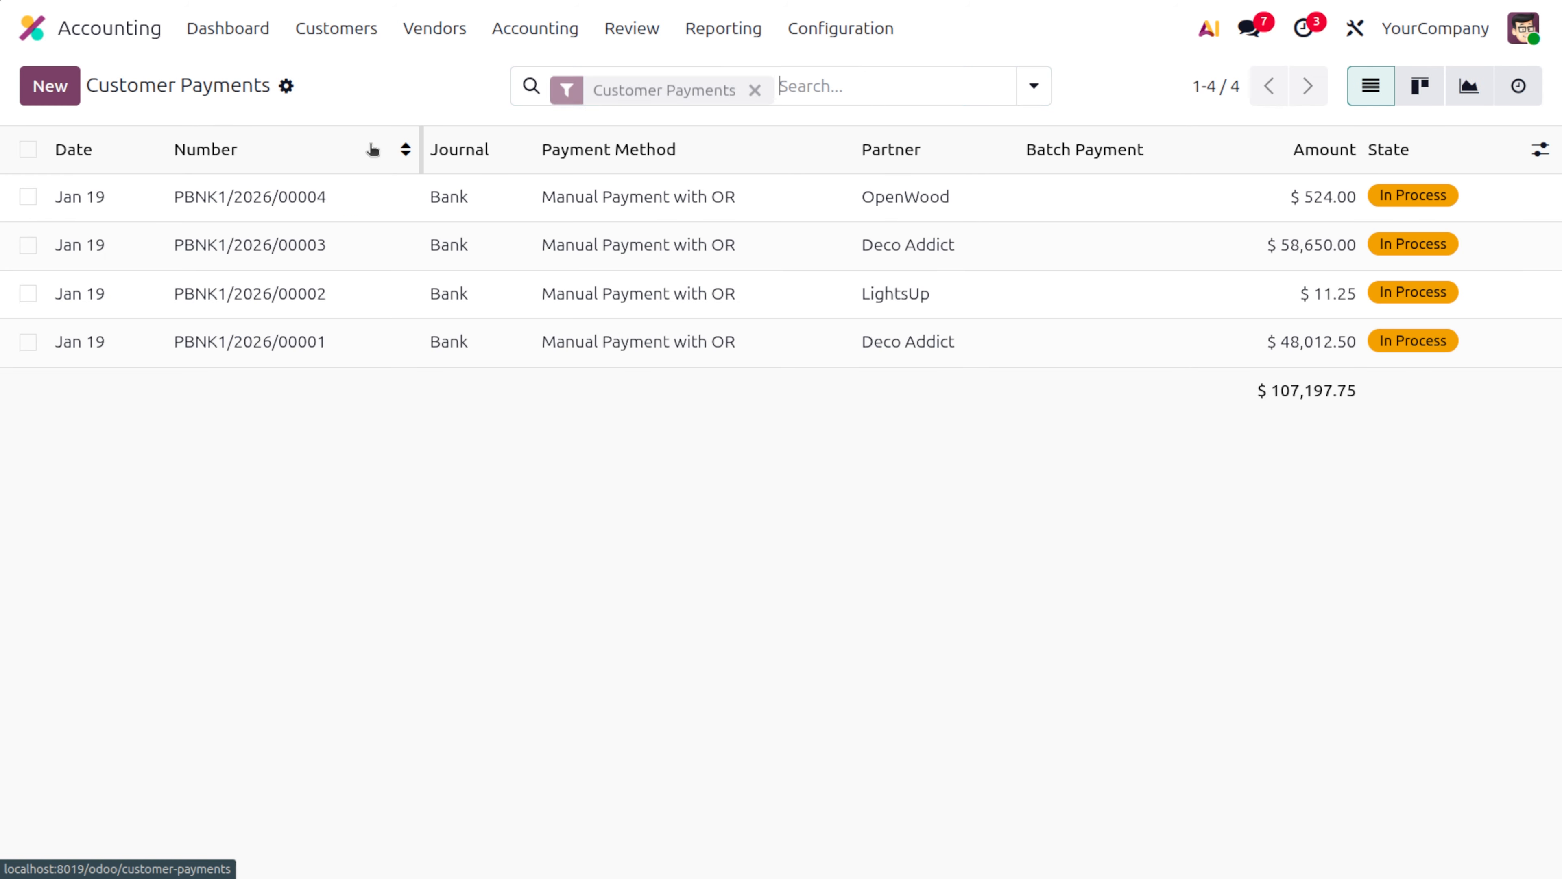
pyautogui.click(51, 84)
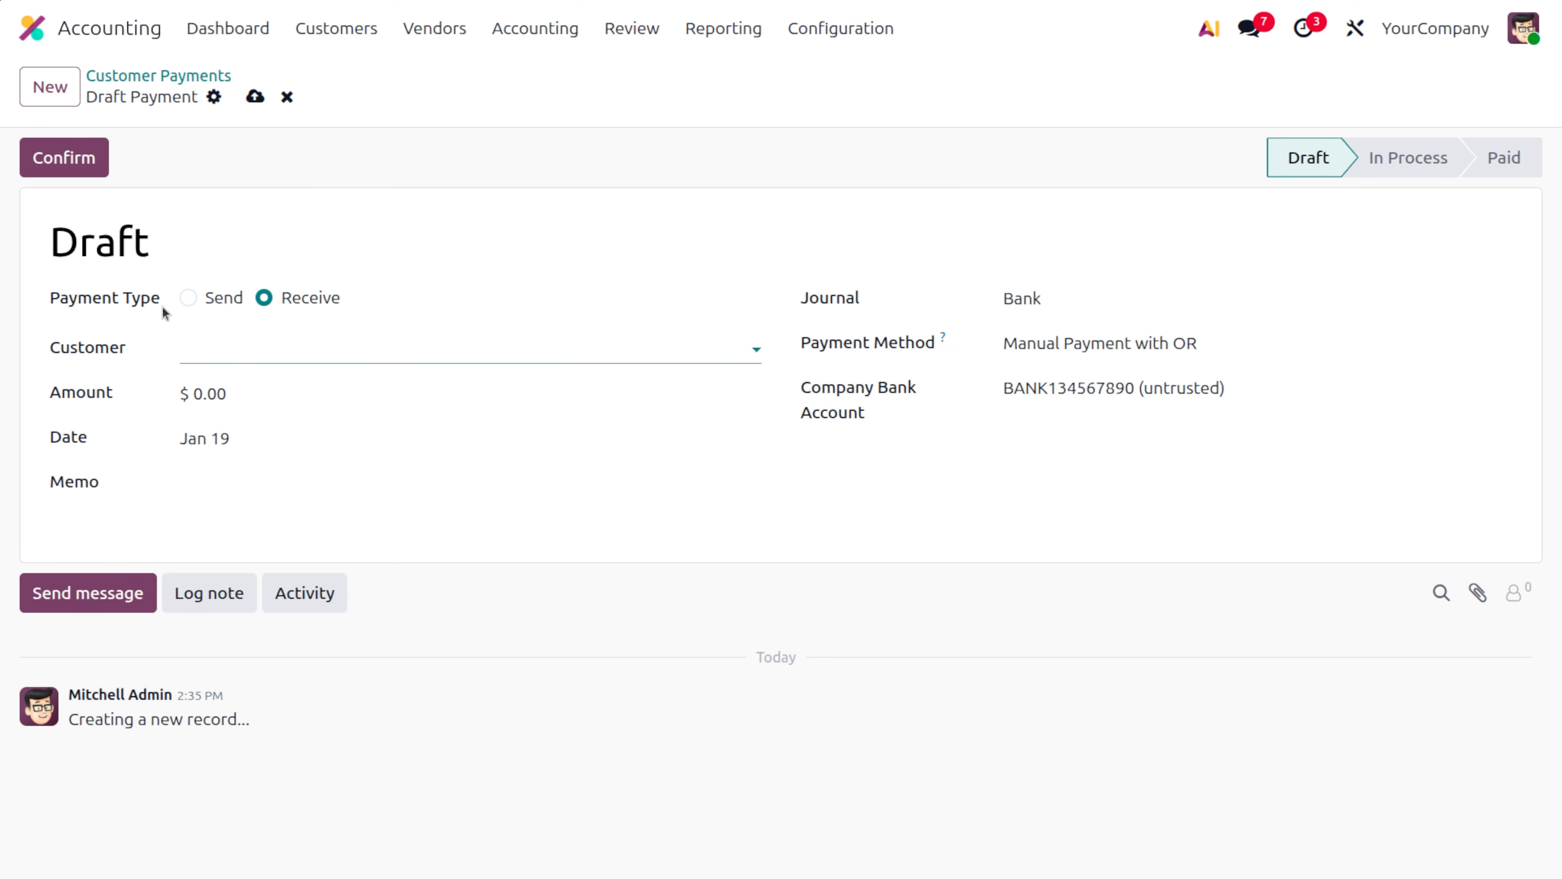
pyautogui.click(210, 345)
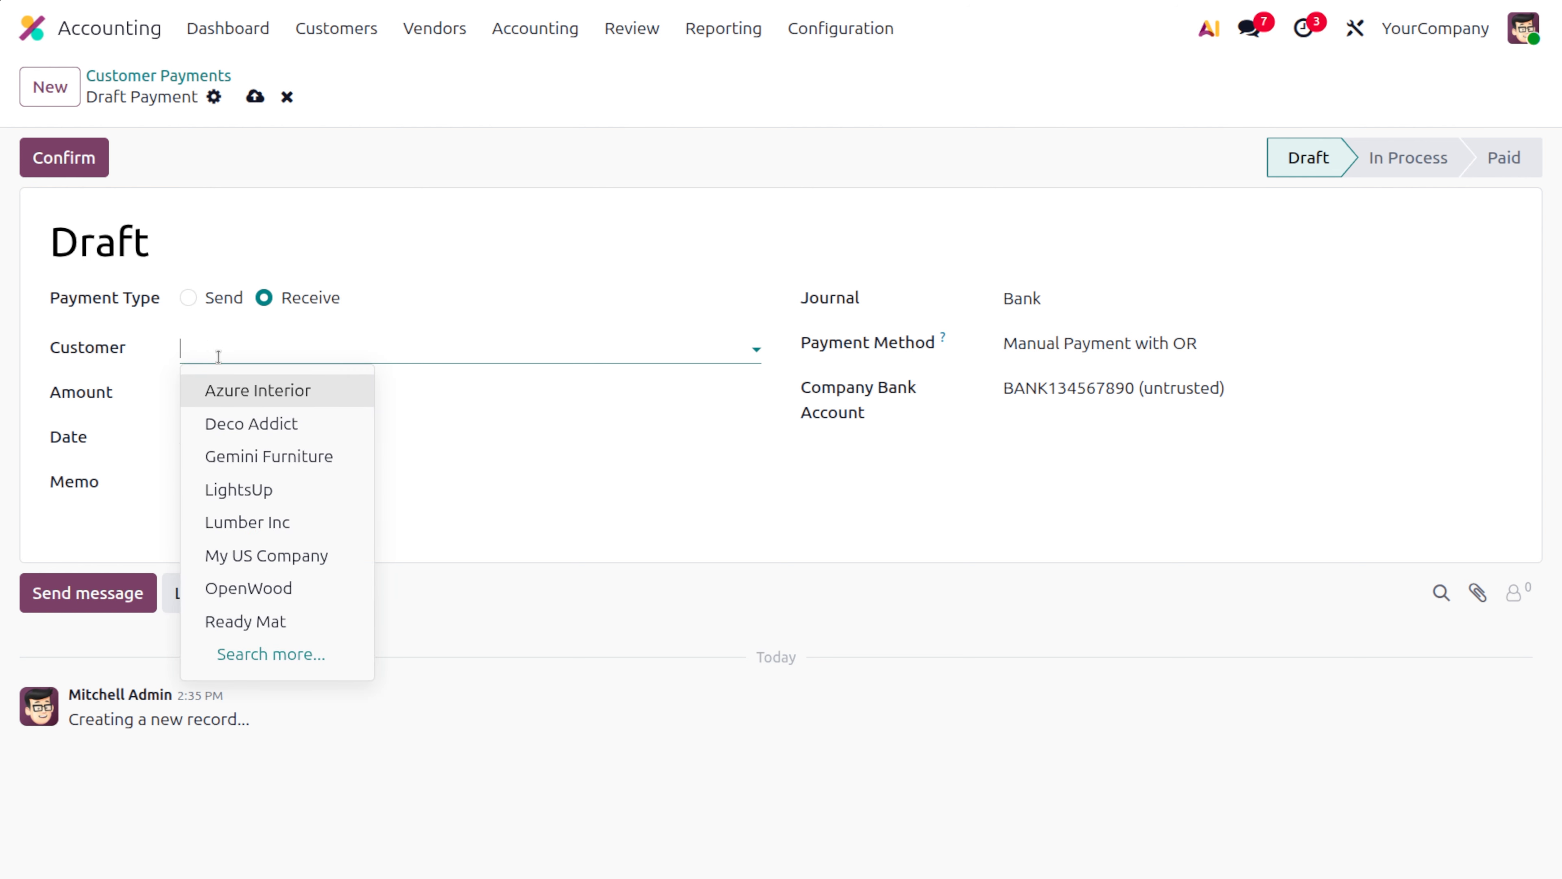
pyautogui.click(244, 390)
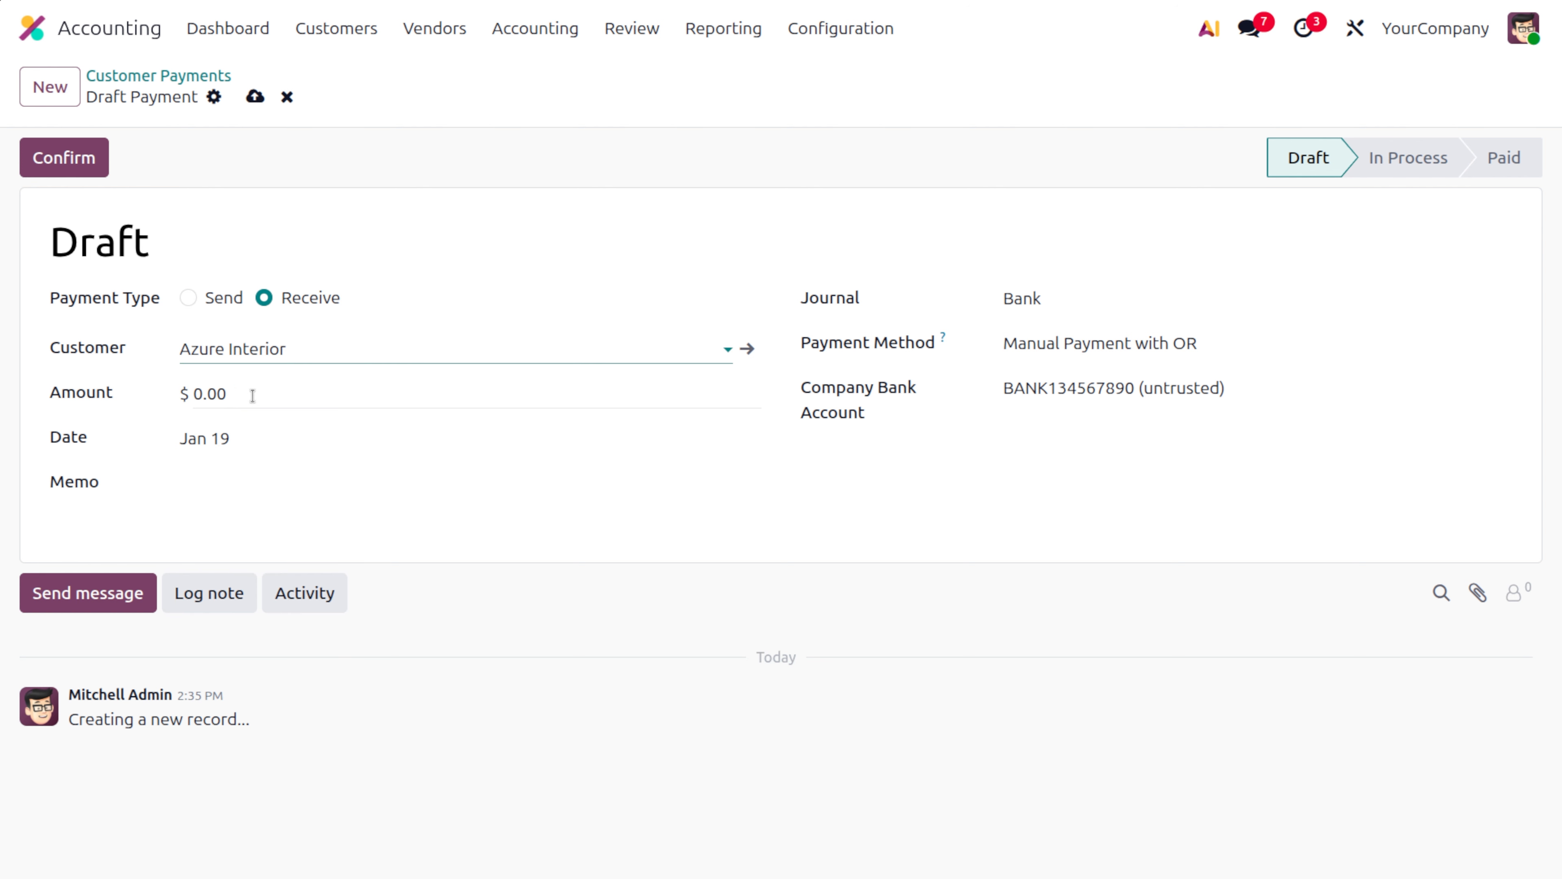
pyautogui.click(252, 395)
pyautogui.write('1500')
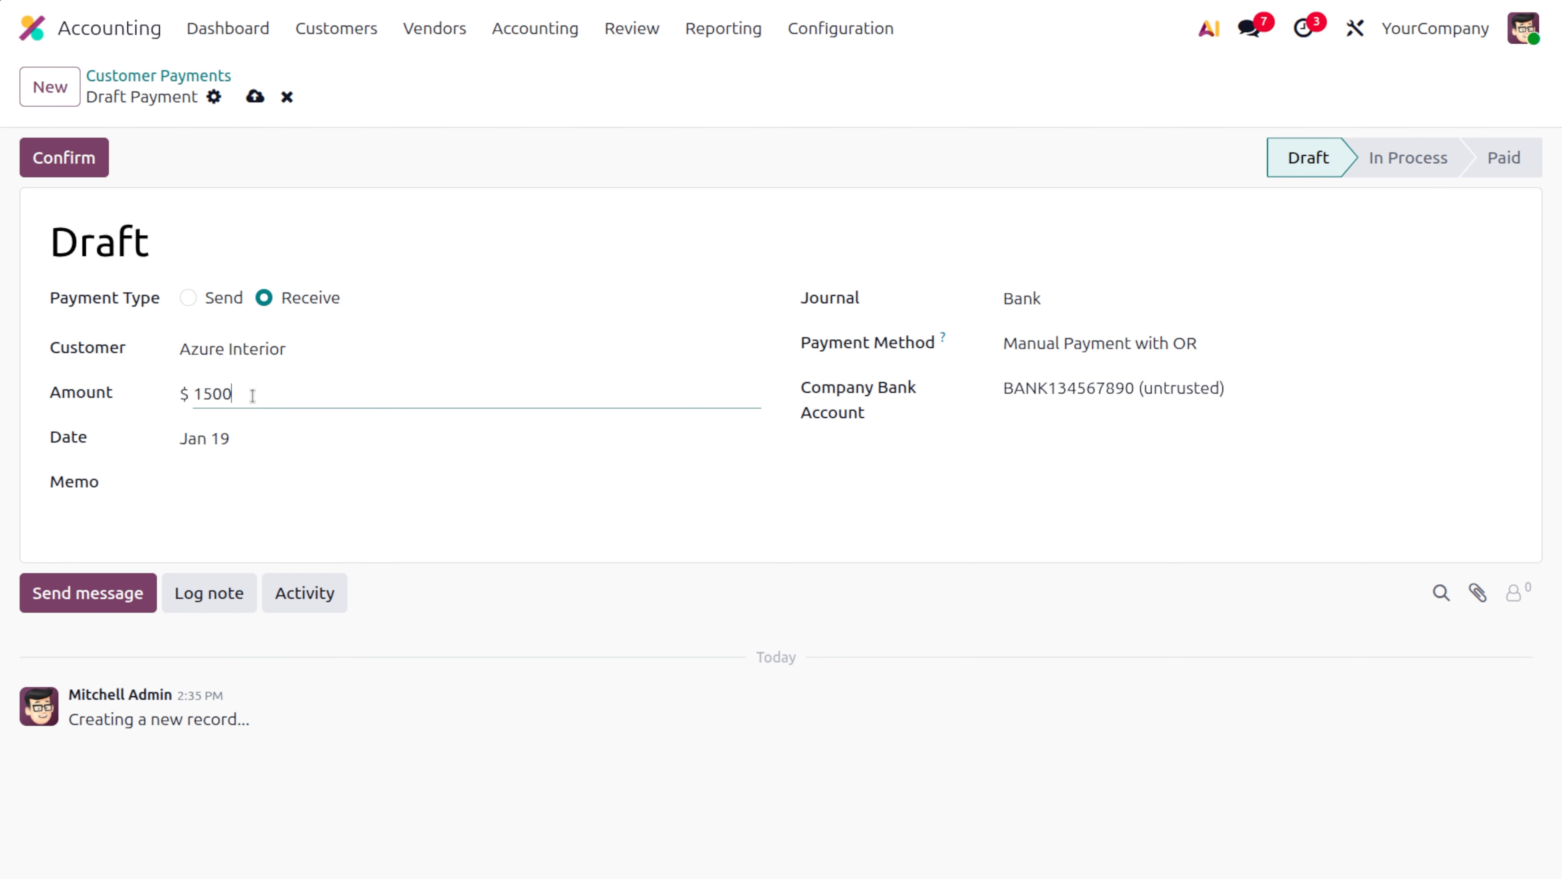
# Set the payment's memo to INV/2026/00010, then save and confirm the payment.
pyautogui.click(240, 482)
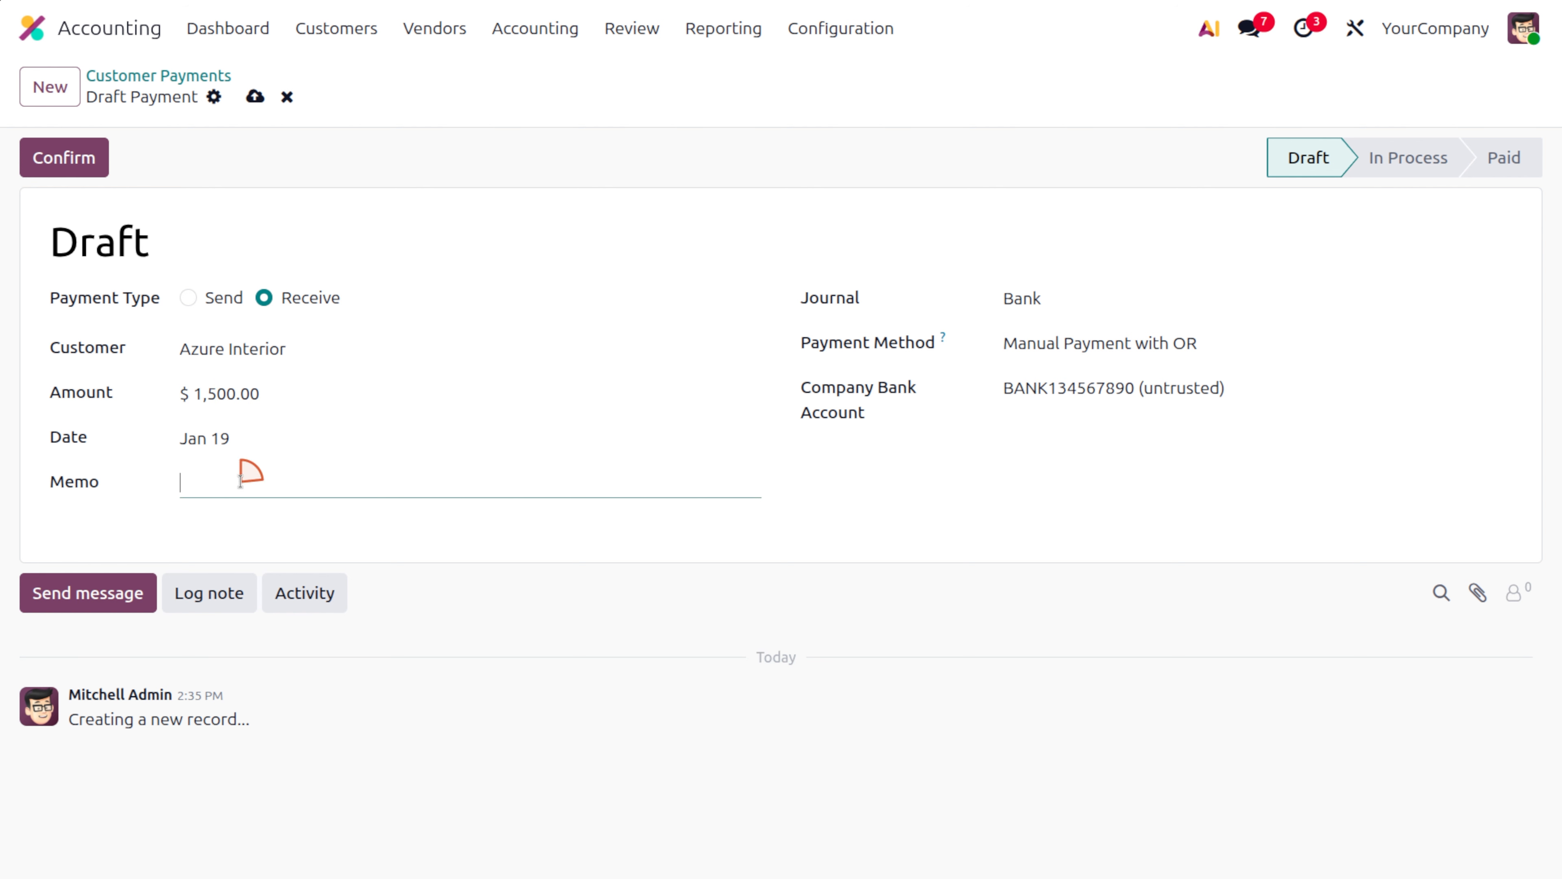
pyautogui.hotkey('ctrl', 'v')
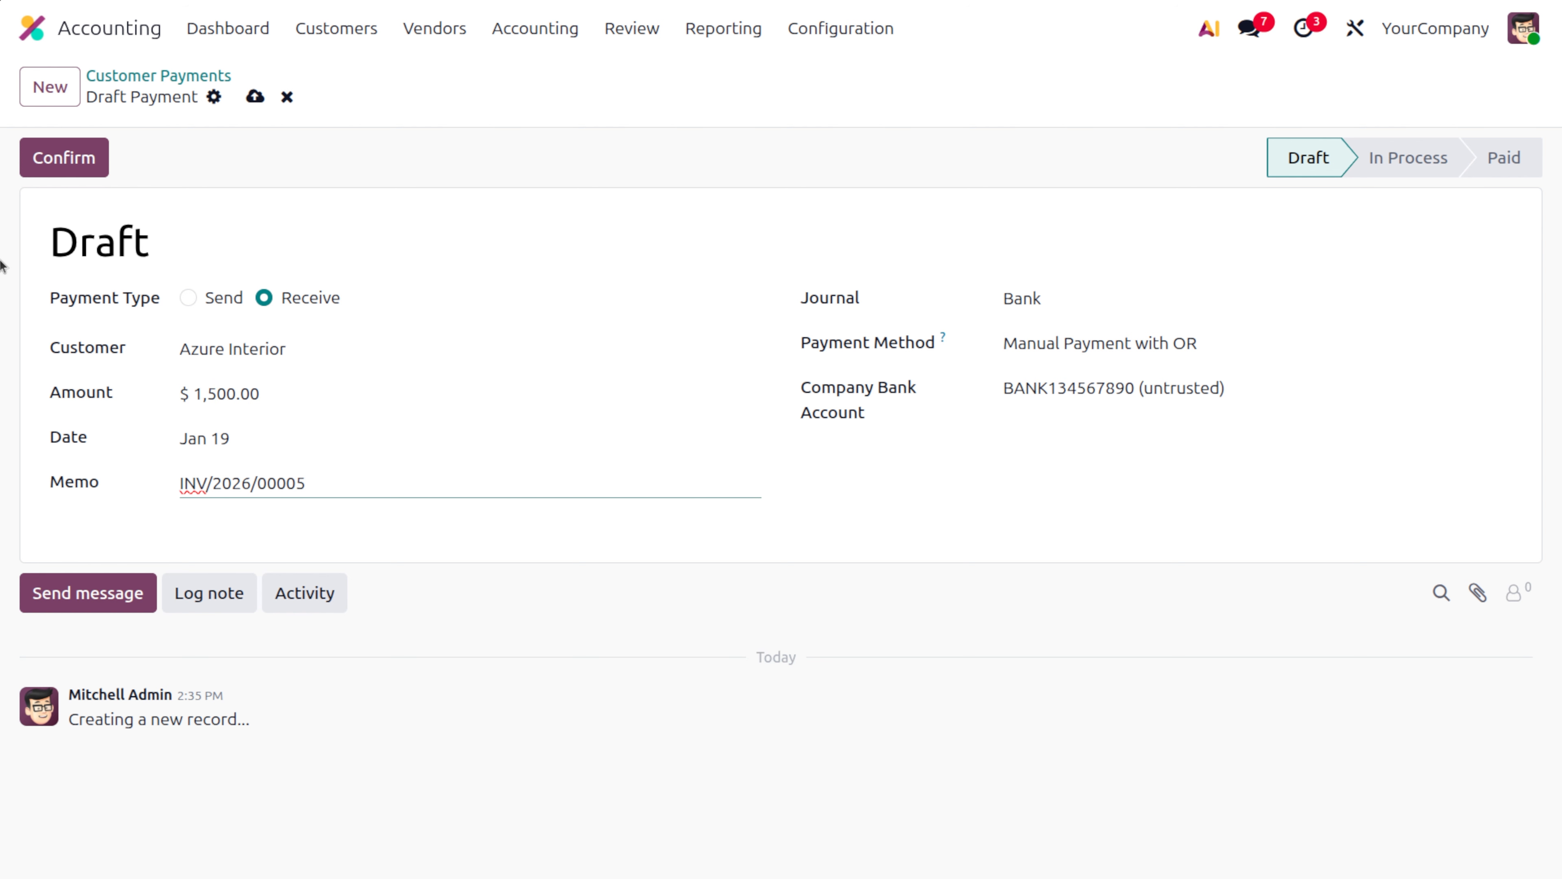
pyautogui.press('BackSpace')
pyautogui.write('10')
pyautogui.click(252, 97)
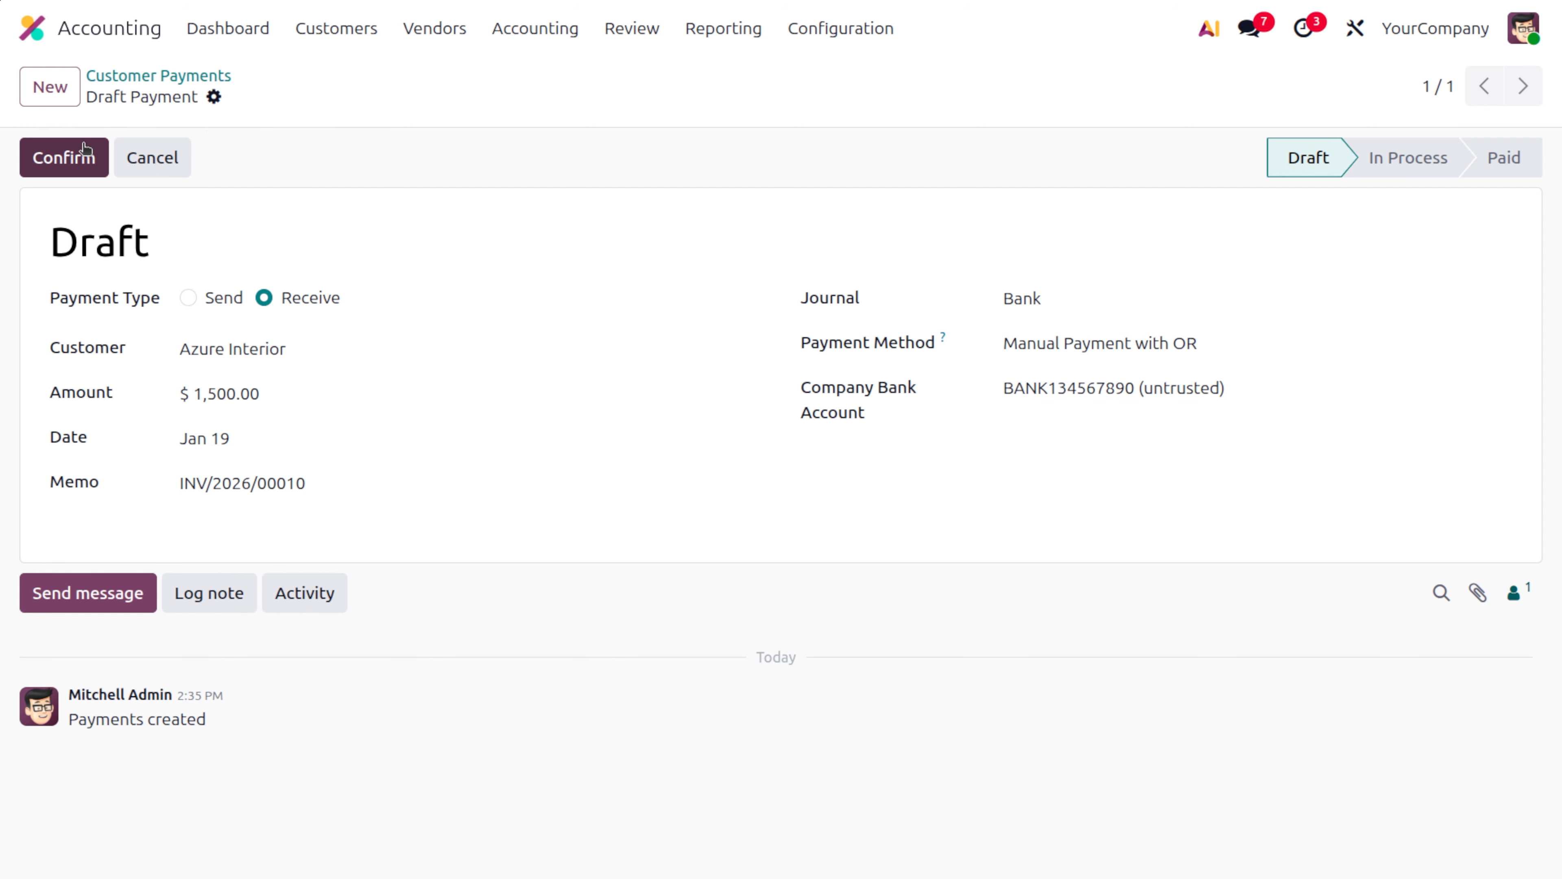
pyautogui.click(89, 161)
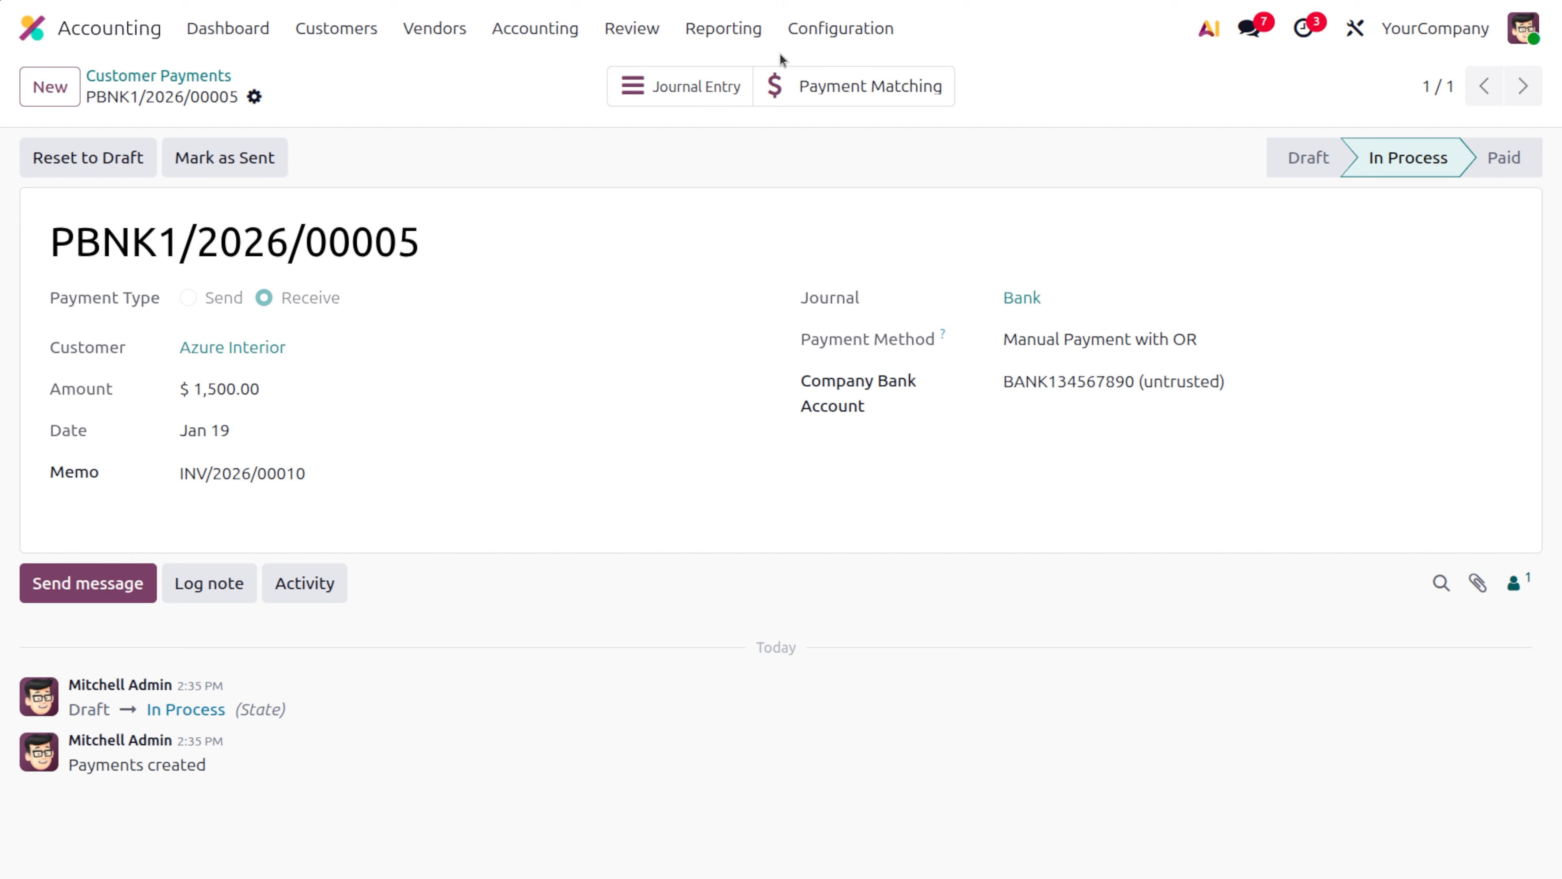
# Review the Azure Interior payment's journal entry and its payment matching items, expanding the partner's receivable lines, and return to the payment.
pyautogui.click(701, 86)
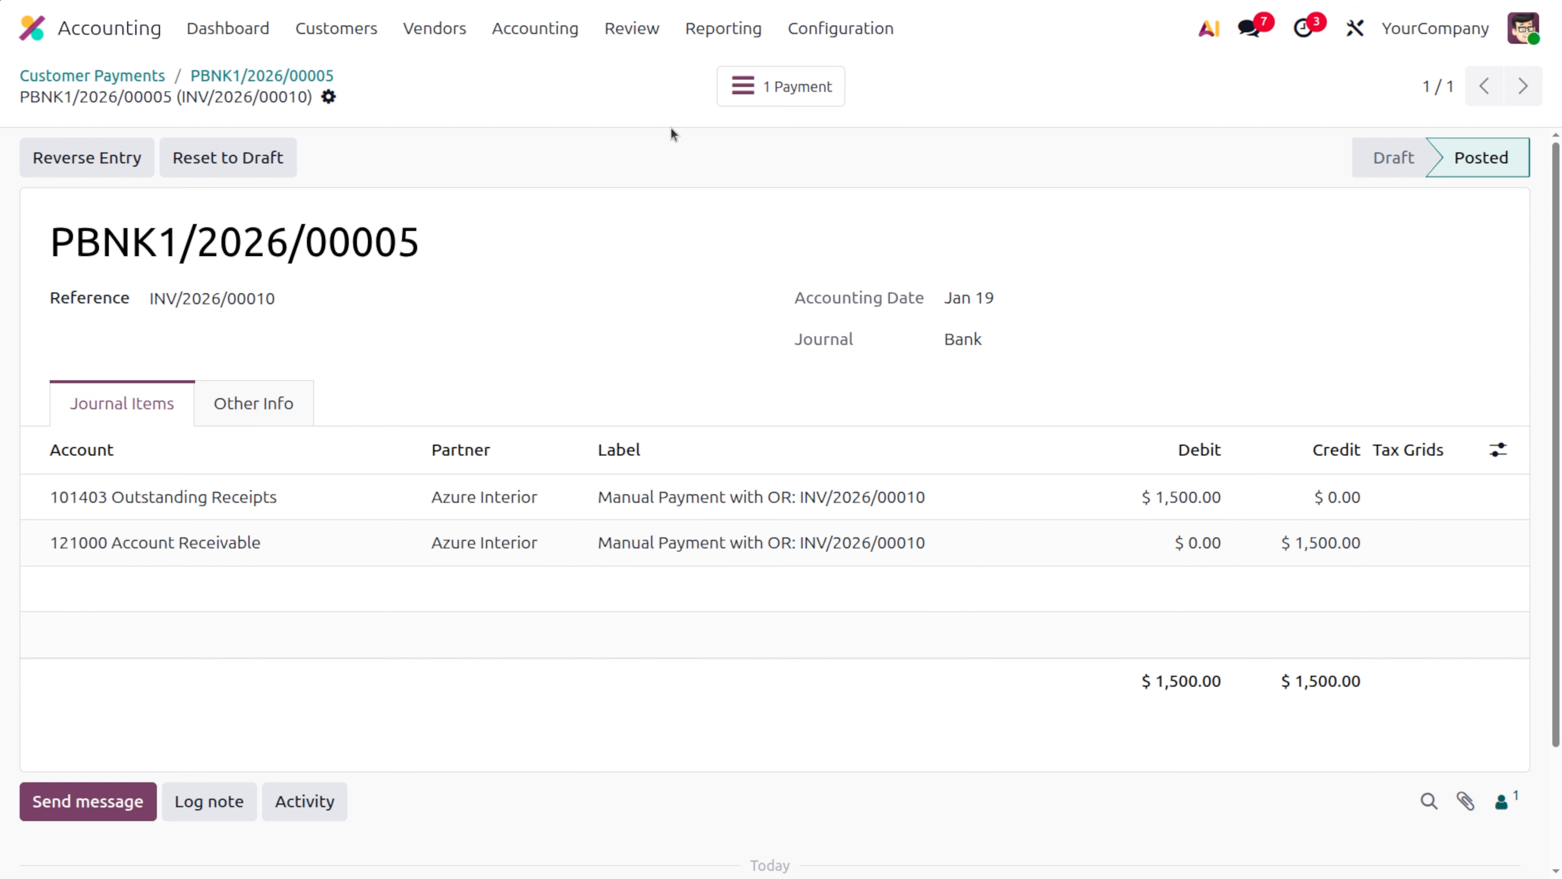
pyautogui.click(307, 75)
pyautogui.click(825, 103)
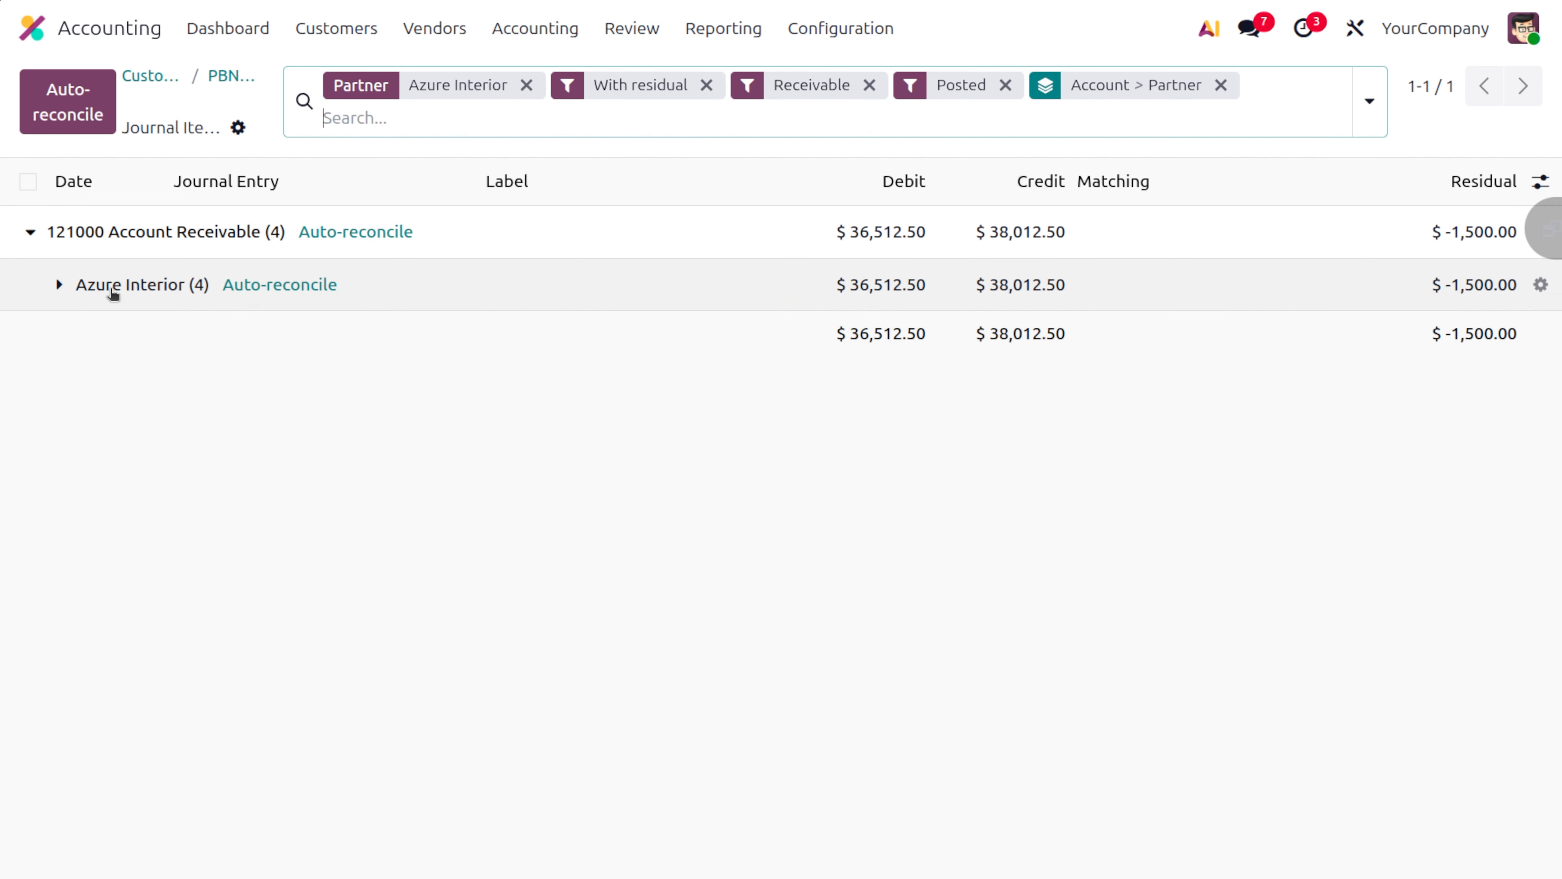
pyautogui.click(112, 288)
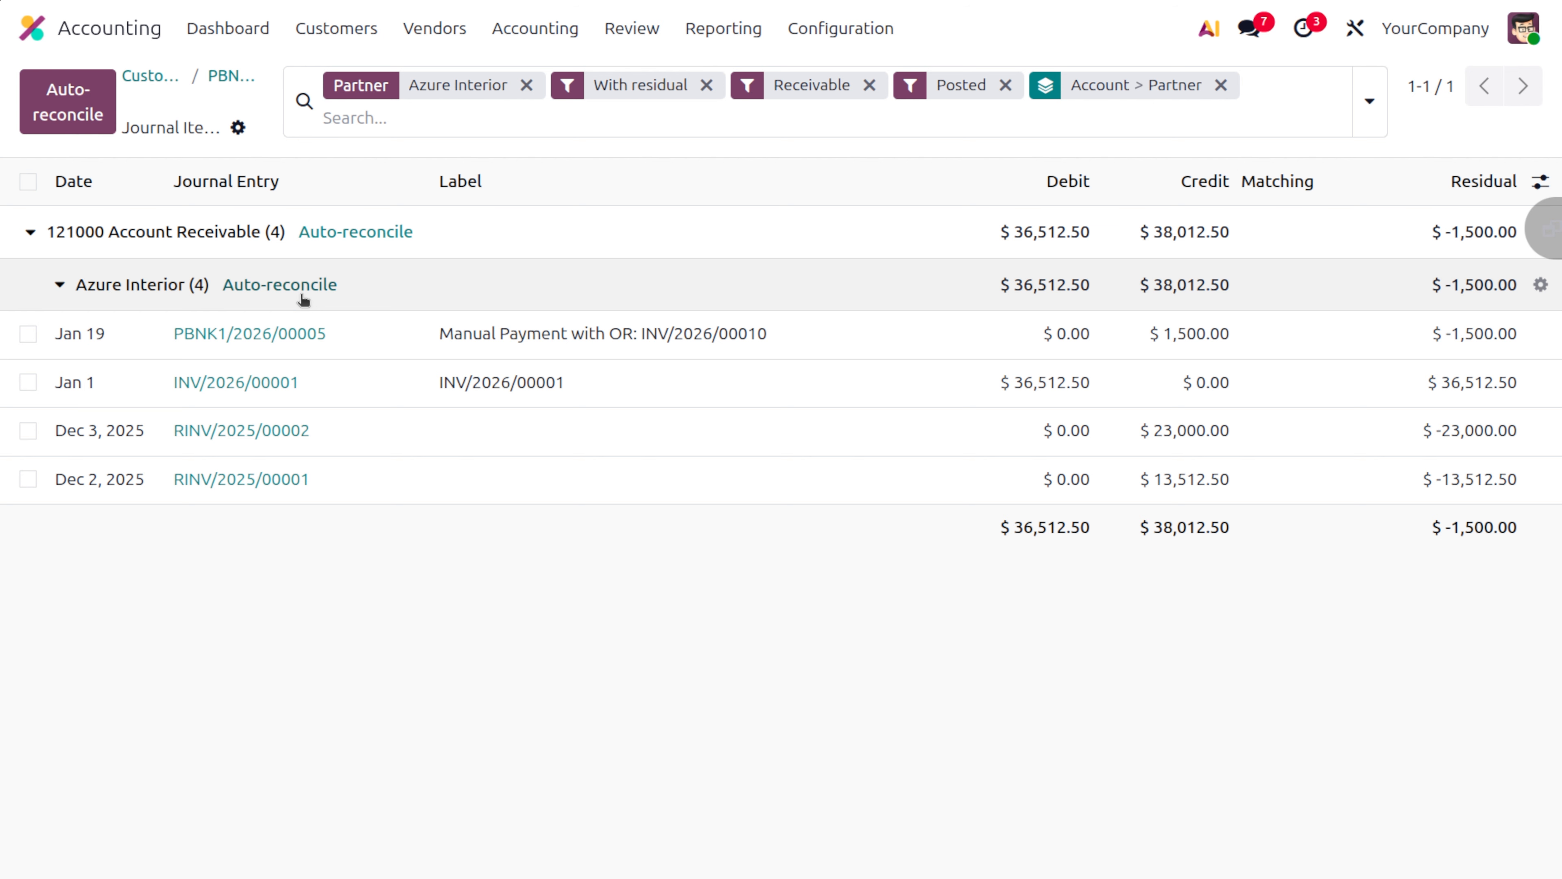
pyautogui.click(226, 77)
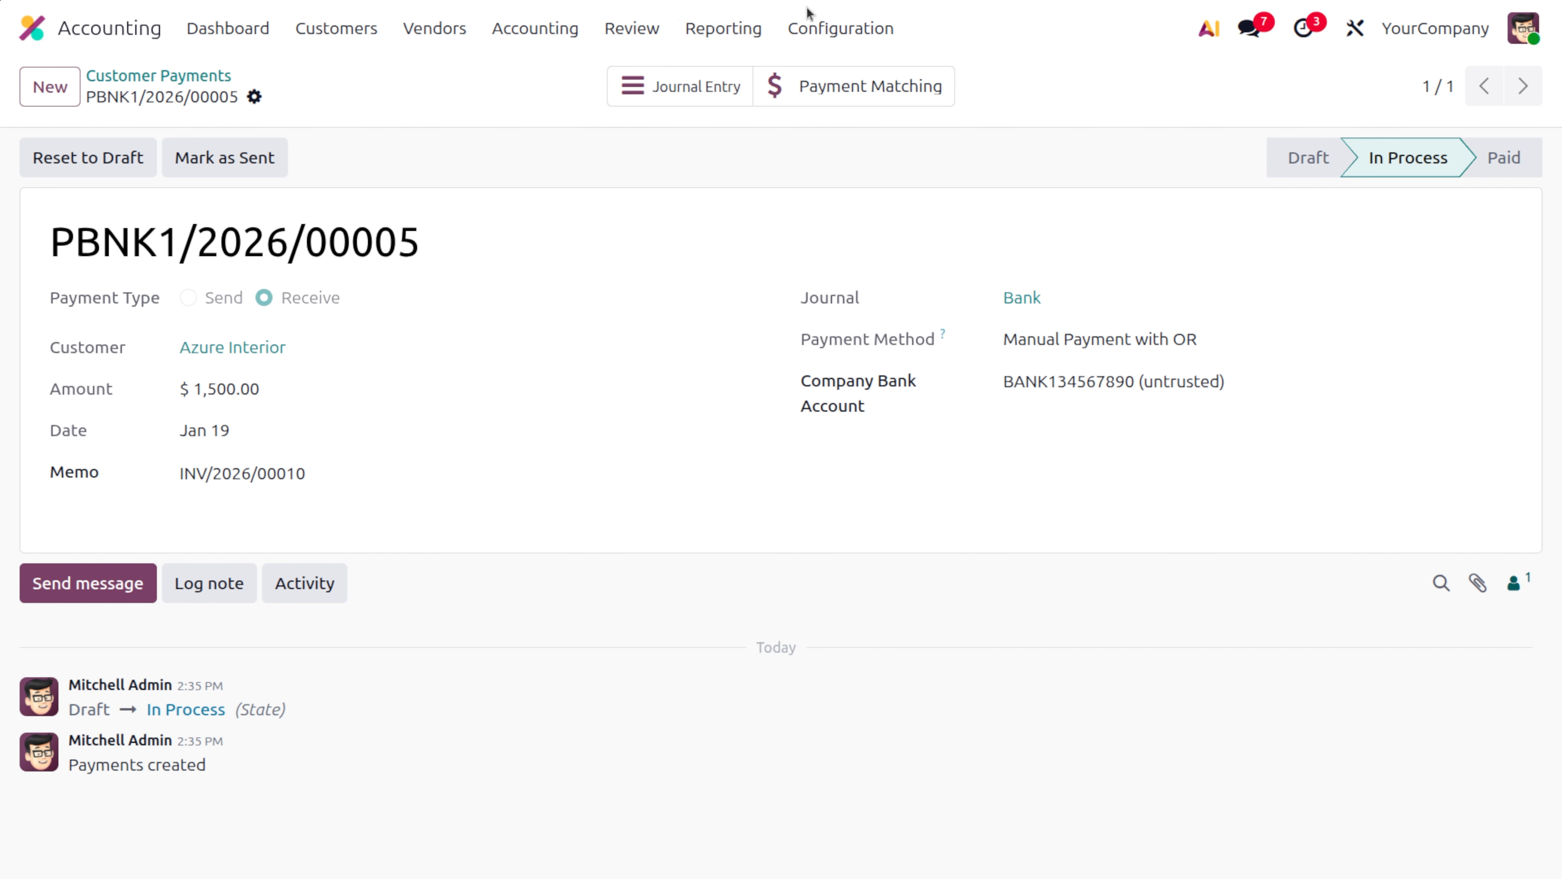
# Reconcile Azure Interior's Outstanding Receipts item with an Internal Transfers write-off of 1,500.00 to account 101701 Liquidity Transfer.
pyautogui.click(544, 32)
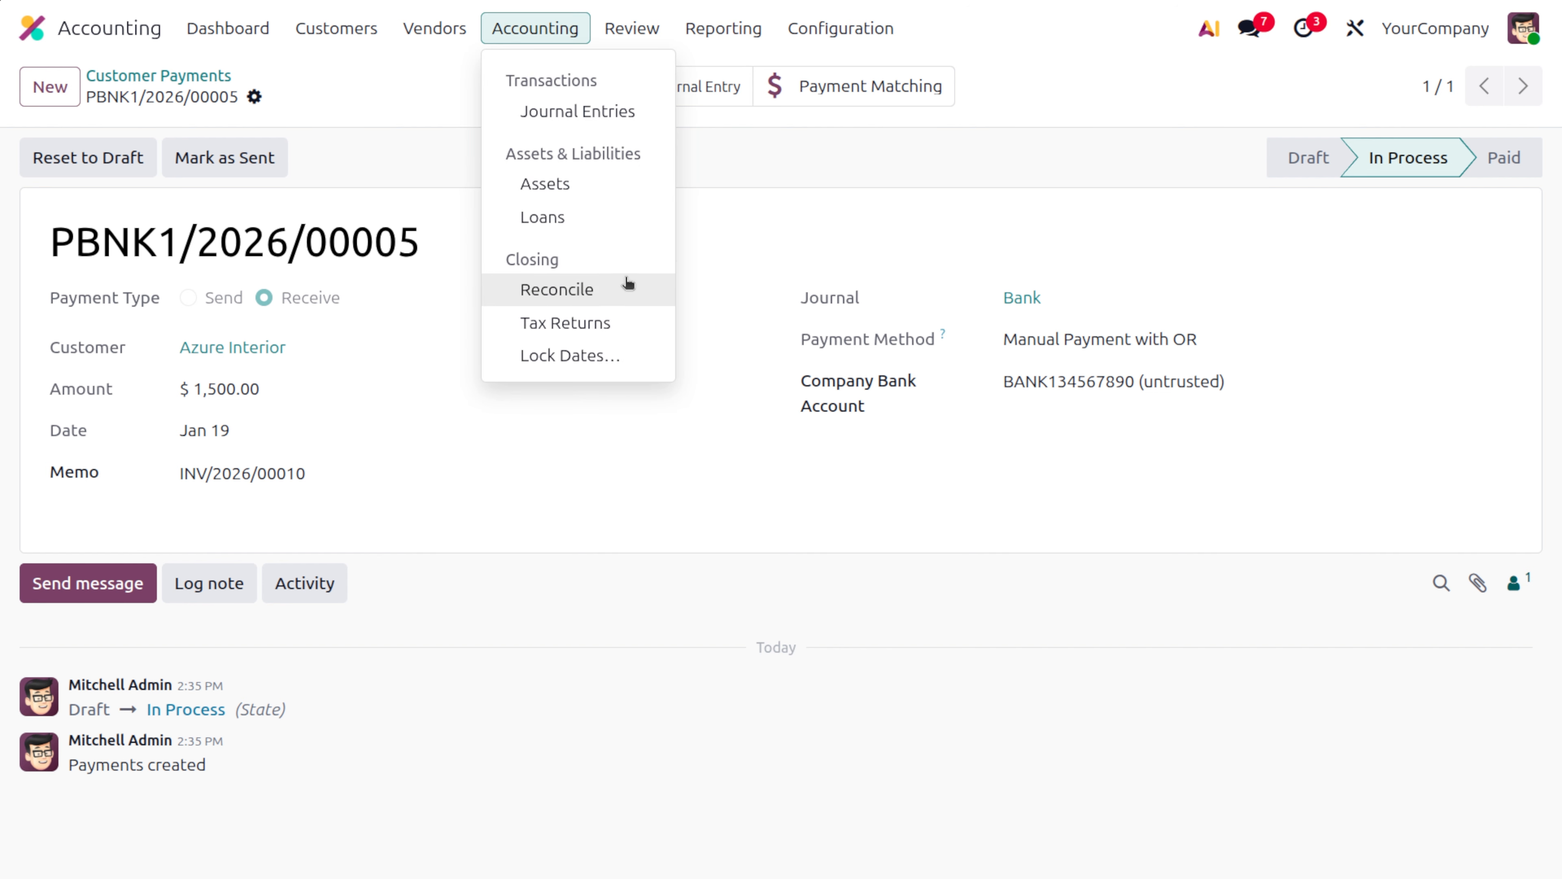
pyautogui.click(624, 289)
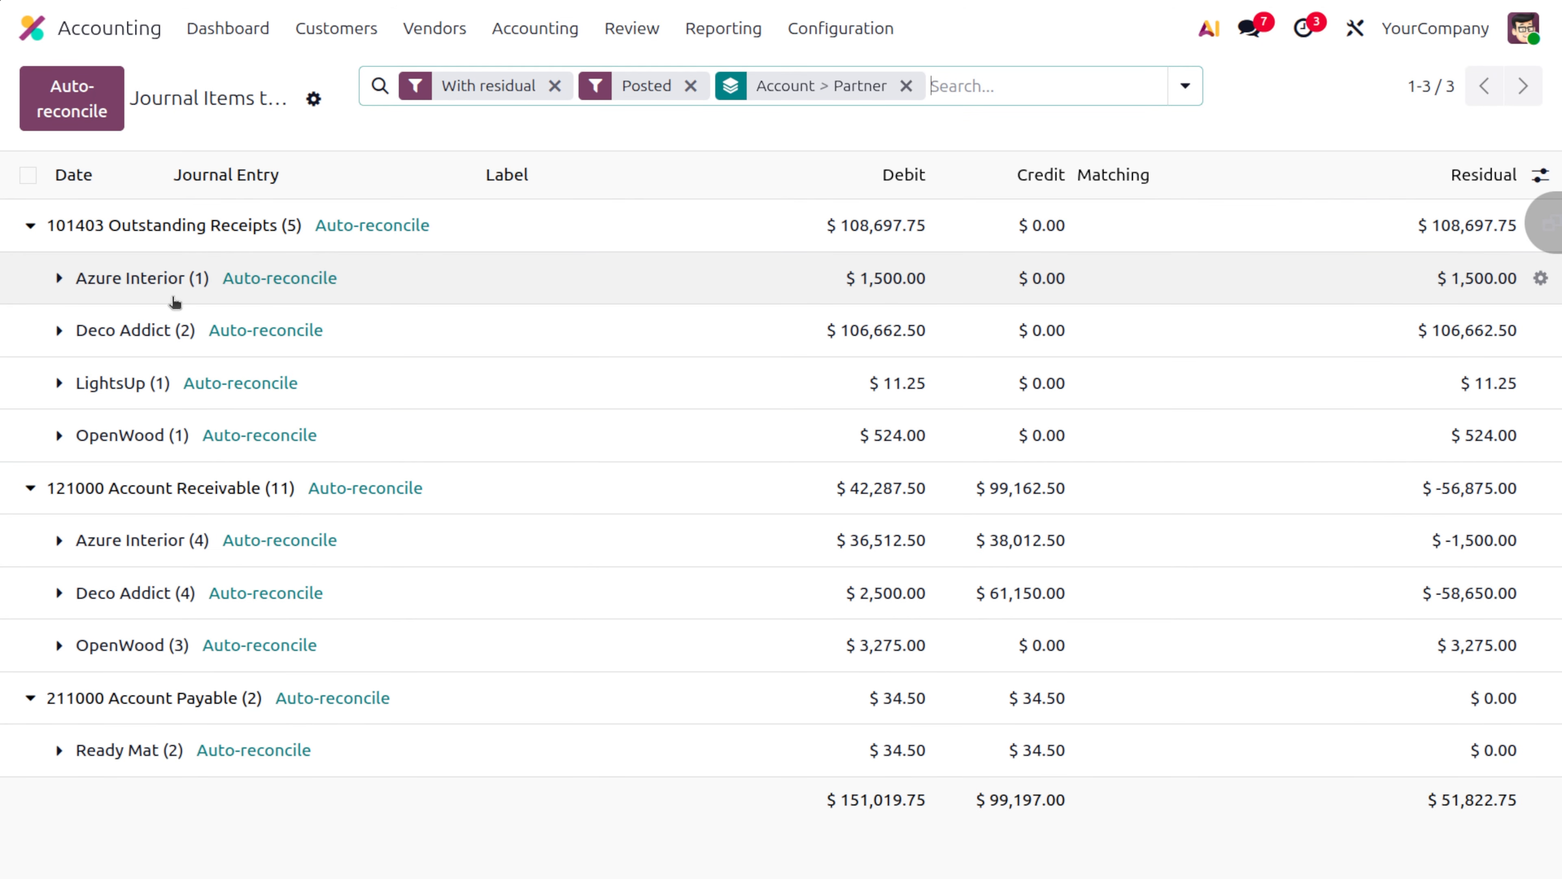
pyautogui.click(65, 283)
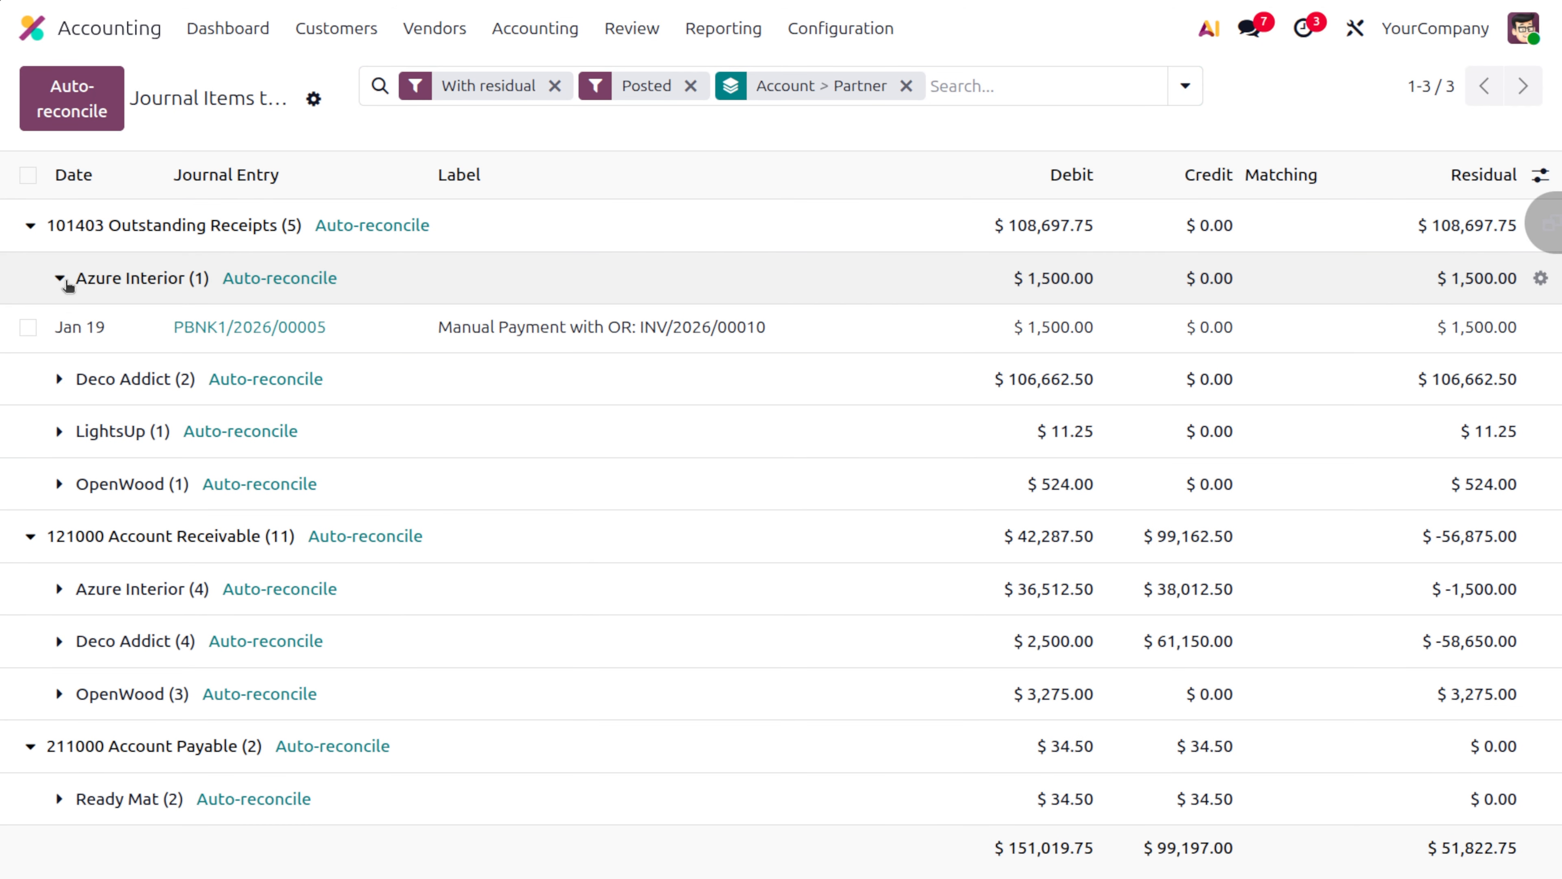
pyautogui.click(27, 331)
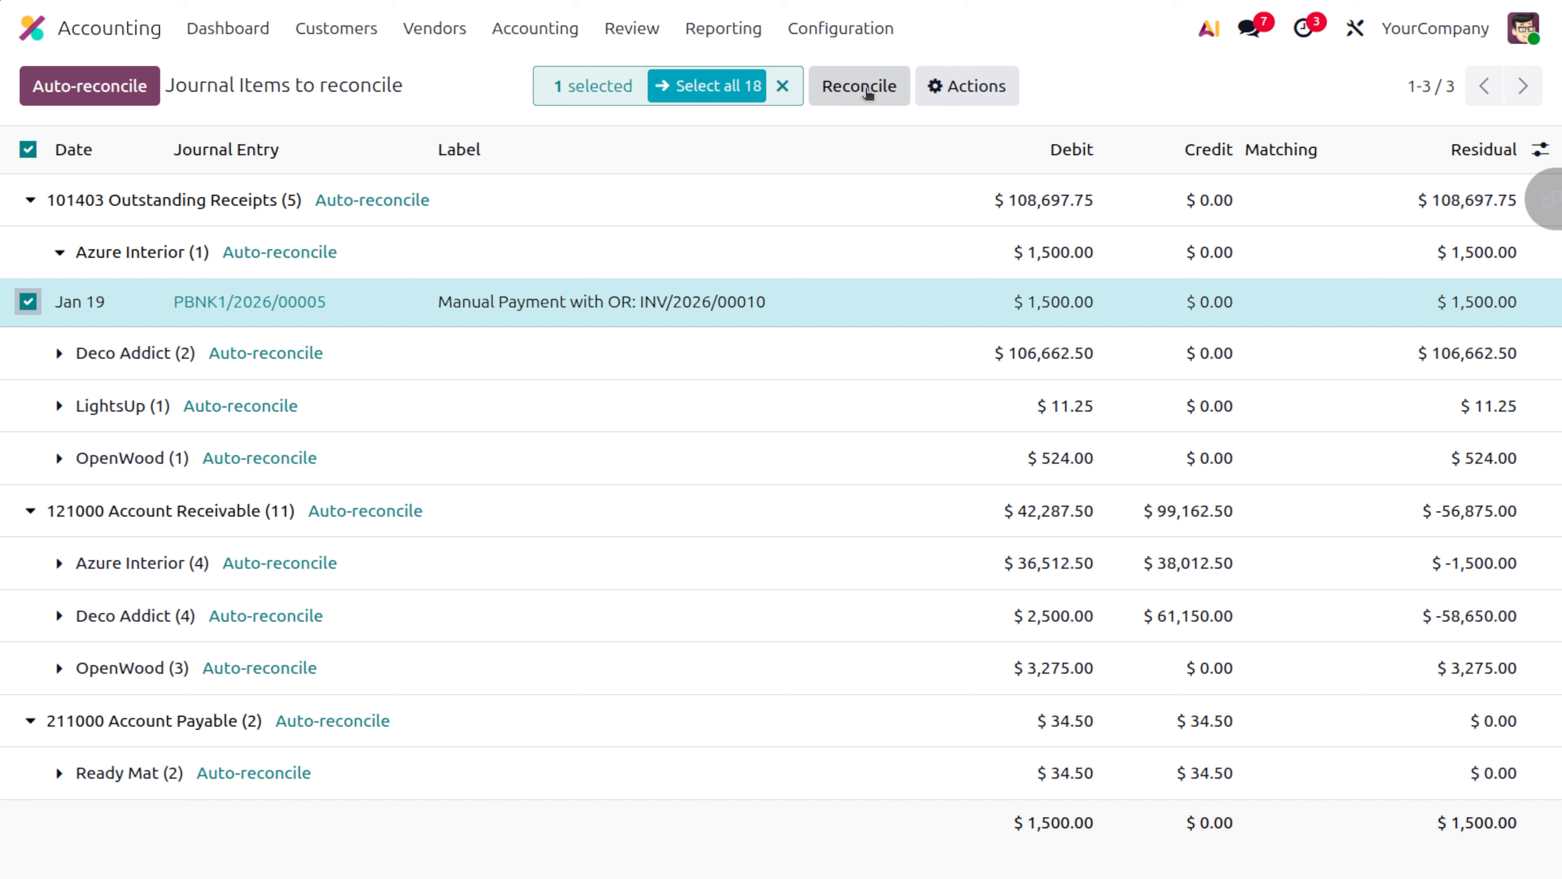
pyautogui.click(867, 92)
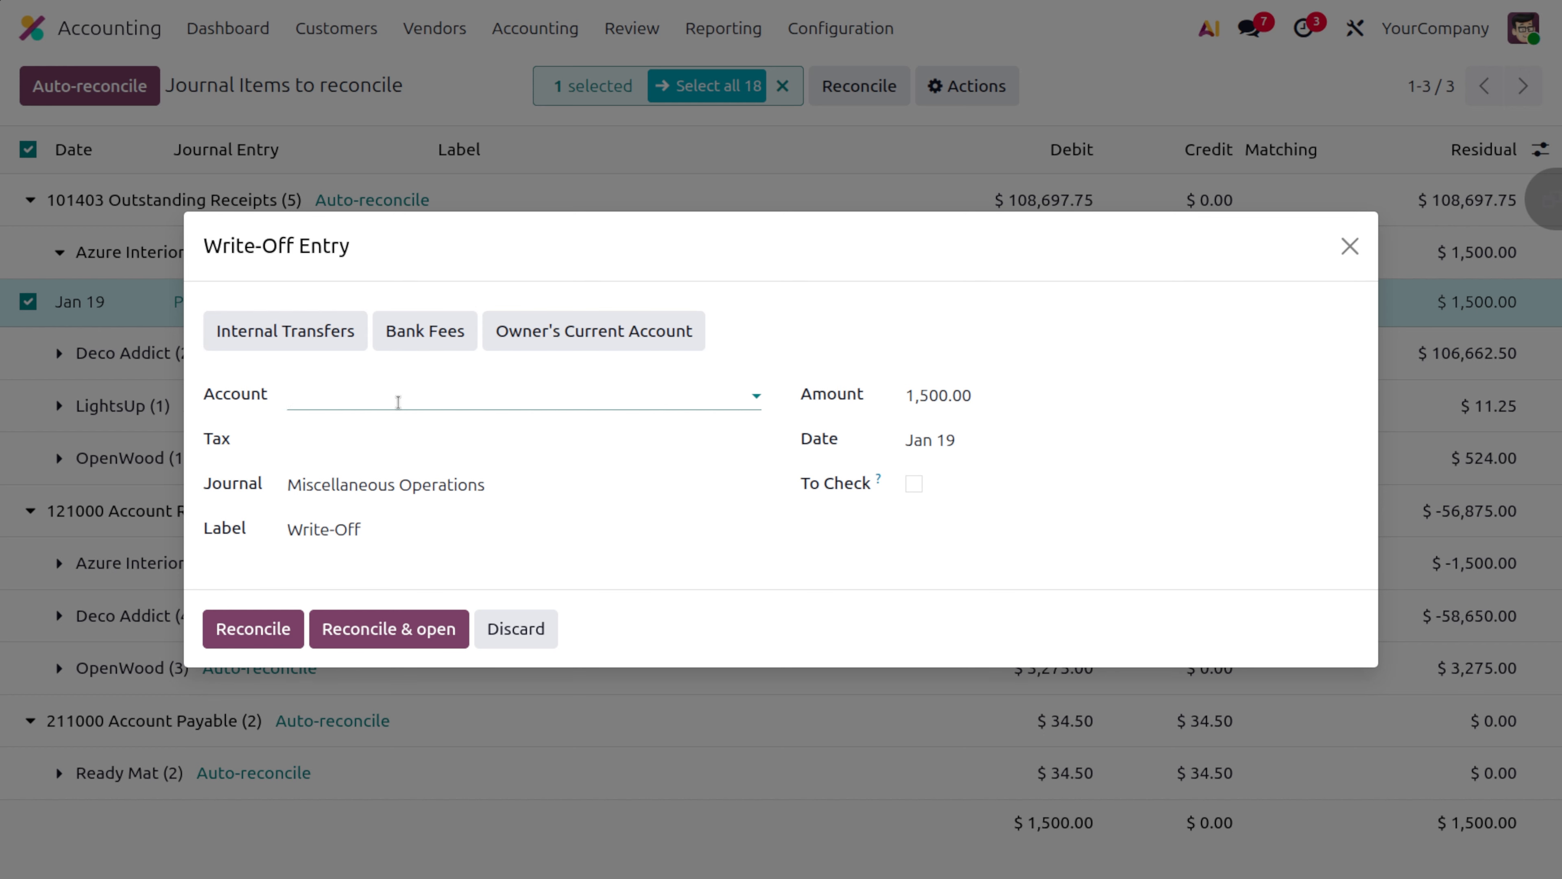
pyautogui.click(389, 338)
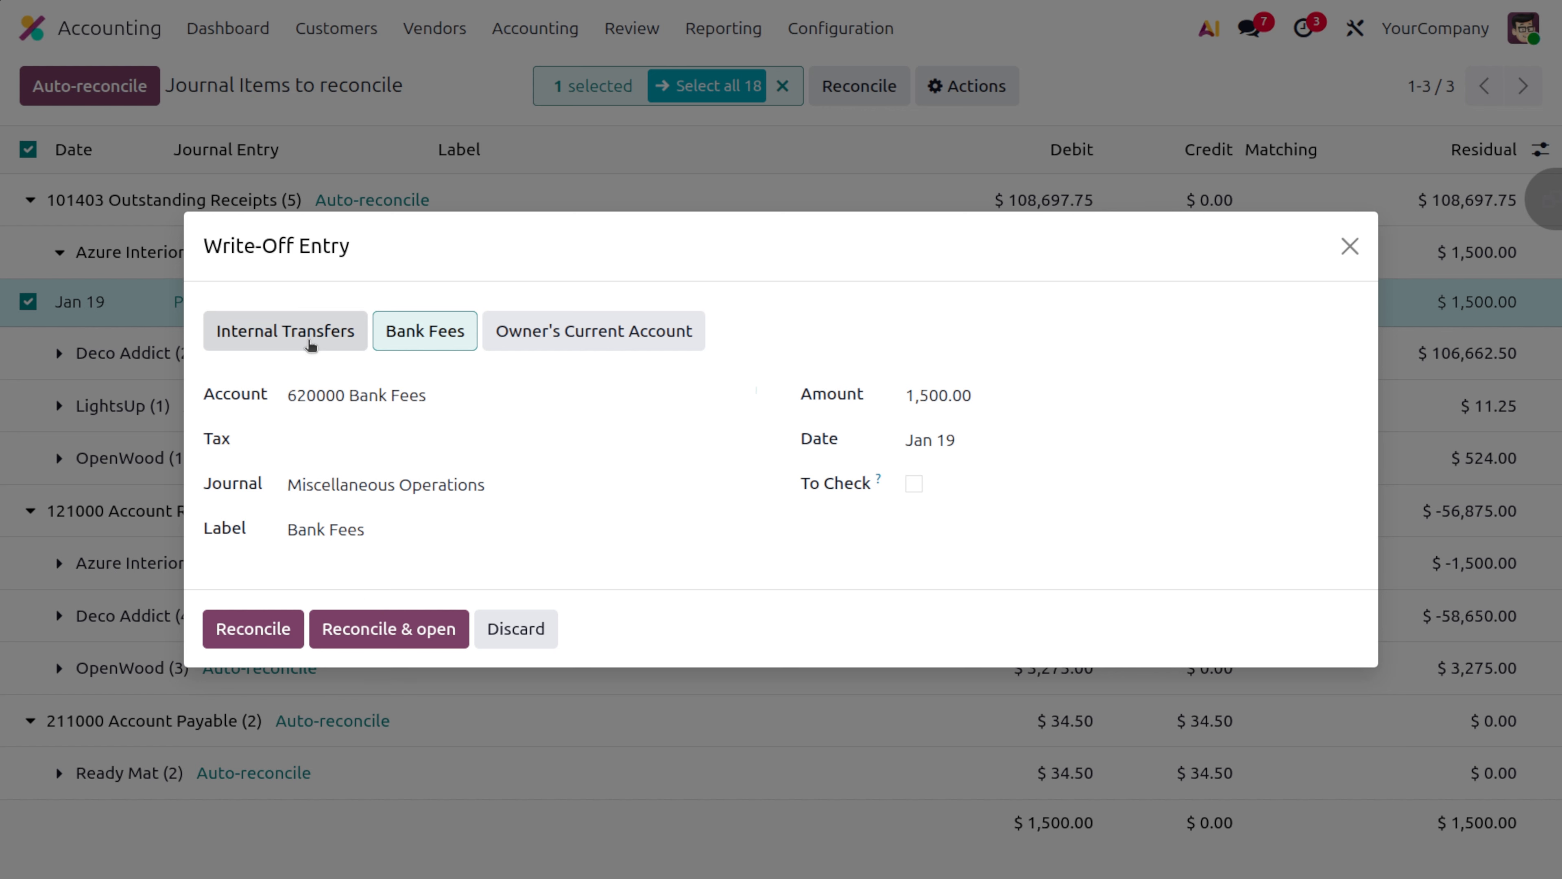
pyautogui.click(306, 344)
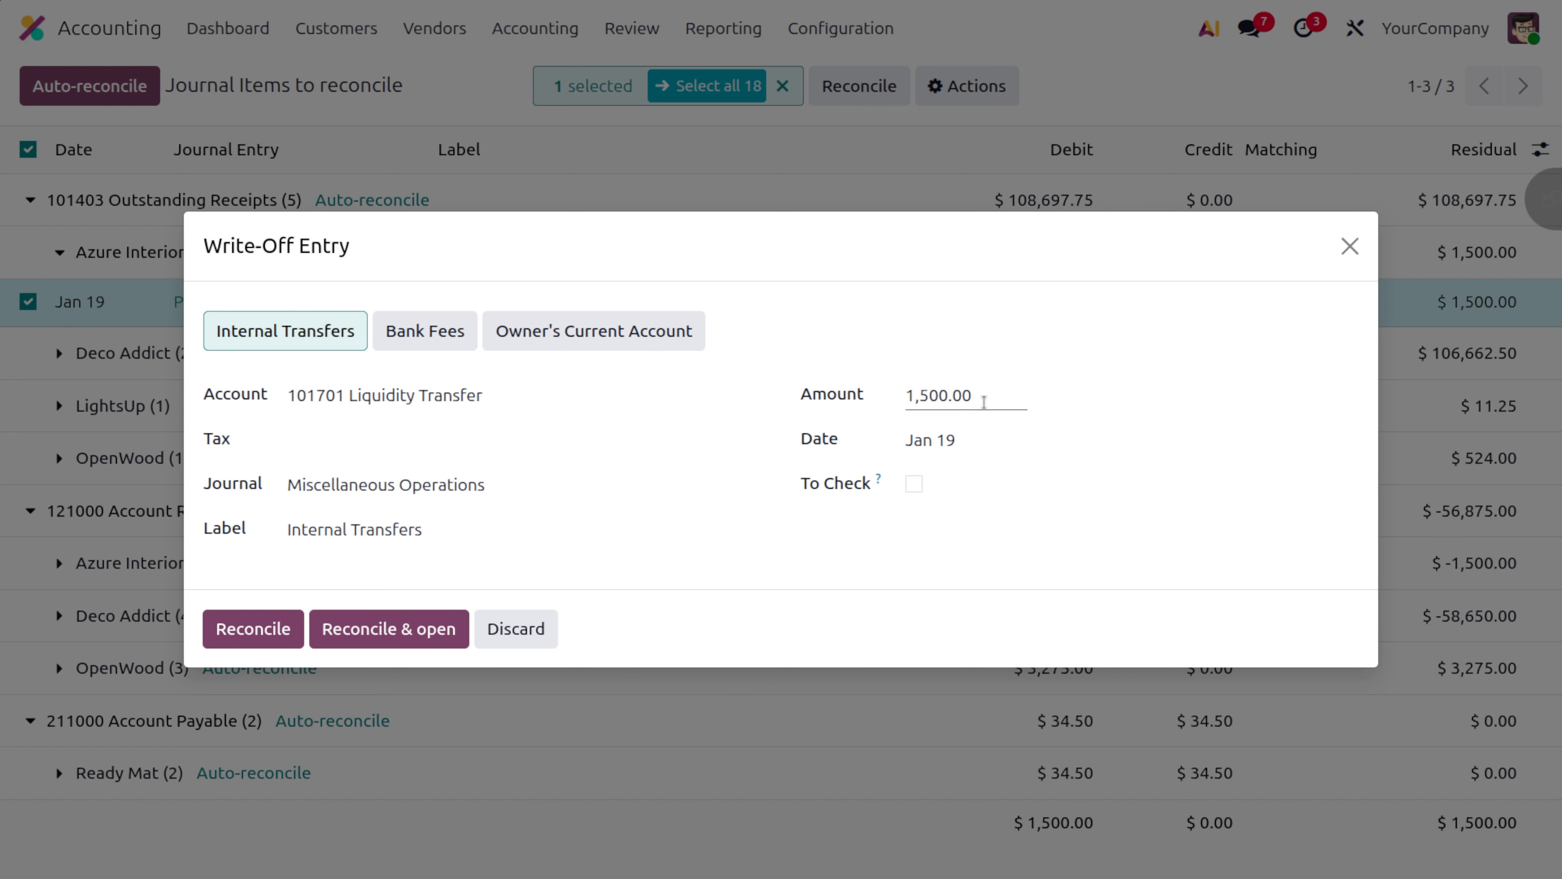
pyautogui.click(257, 640)
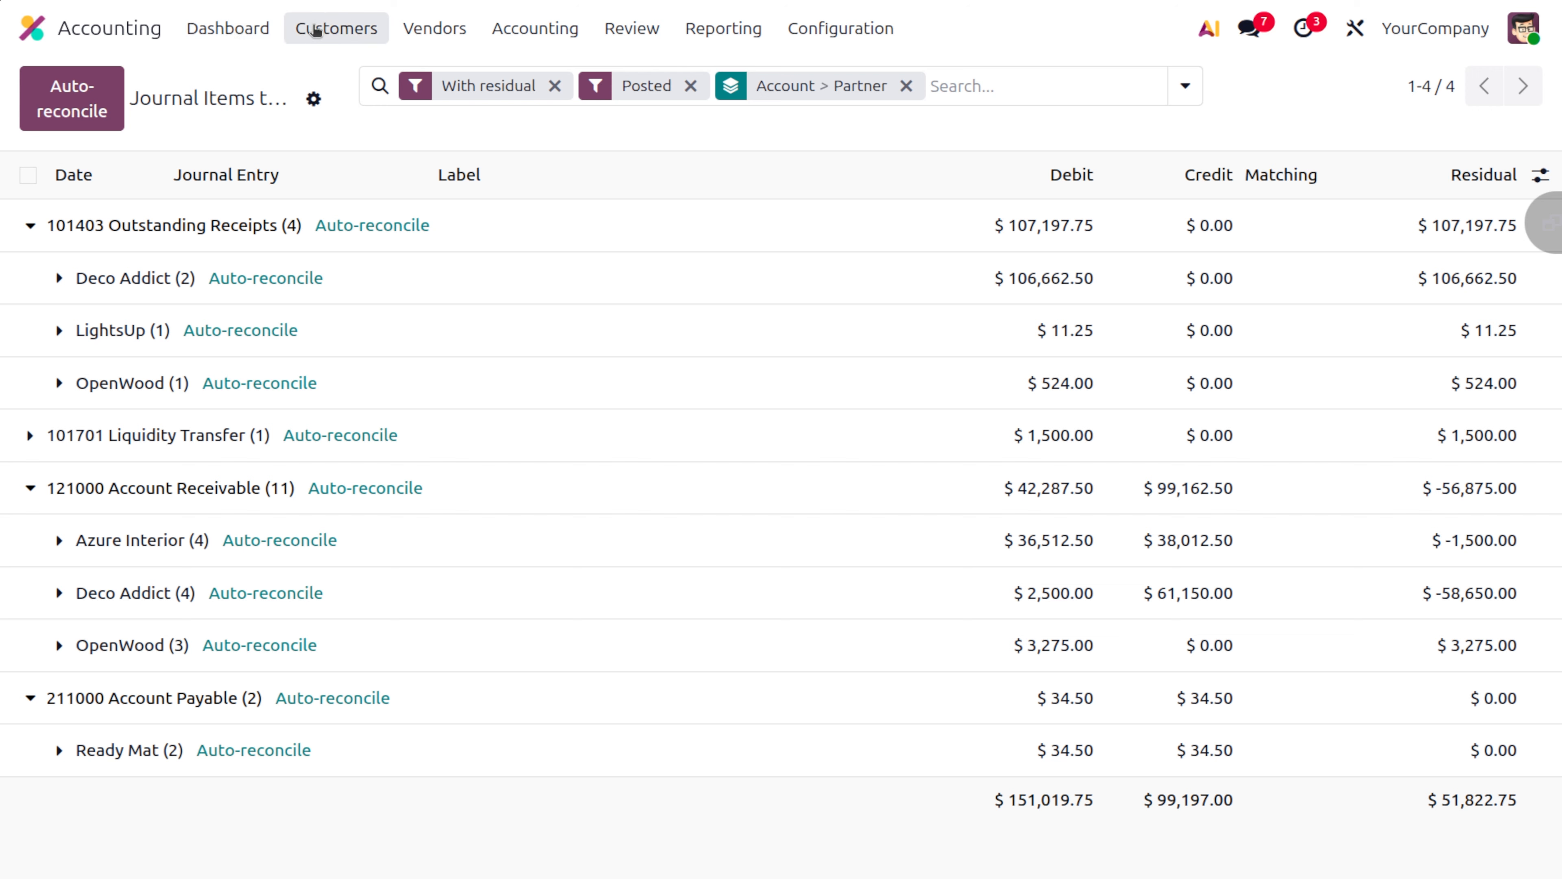
# Remove the Invoices or Receipts filter from the customer invoice list and check the statuses of all entries.
pyautogui.click(316, 31)
pyautogui.click(344, 75)
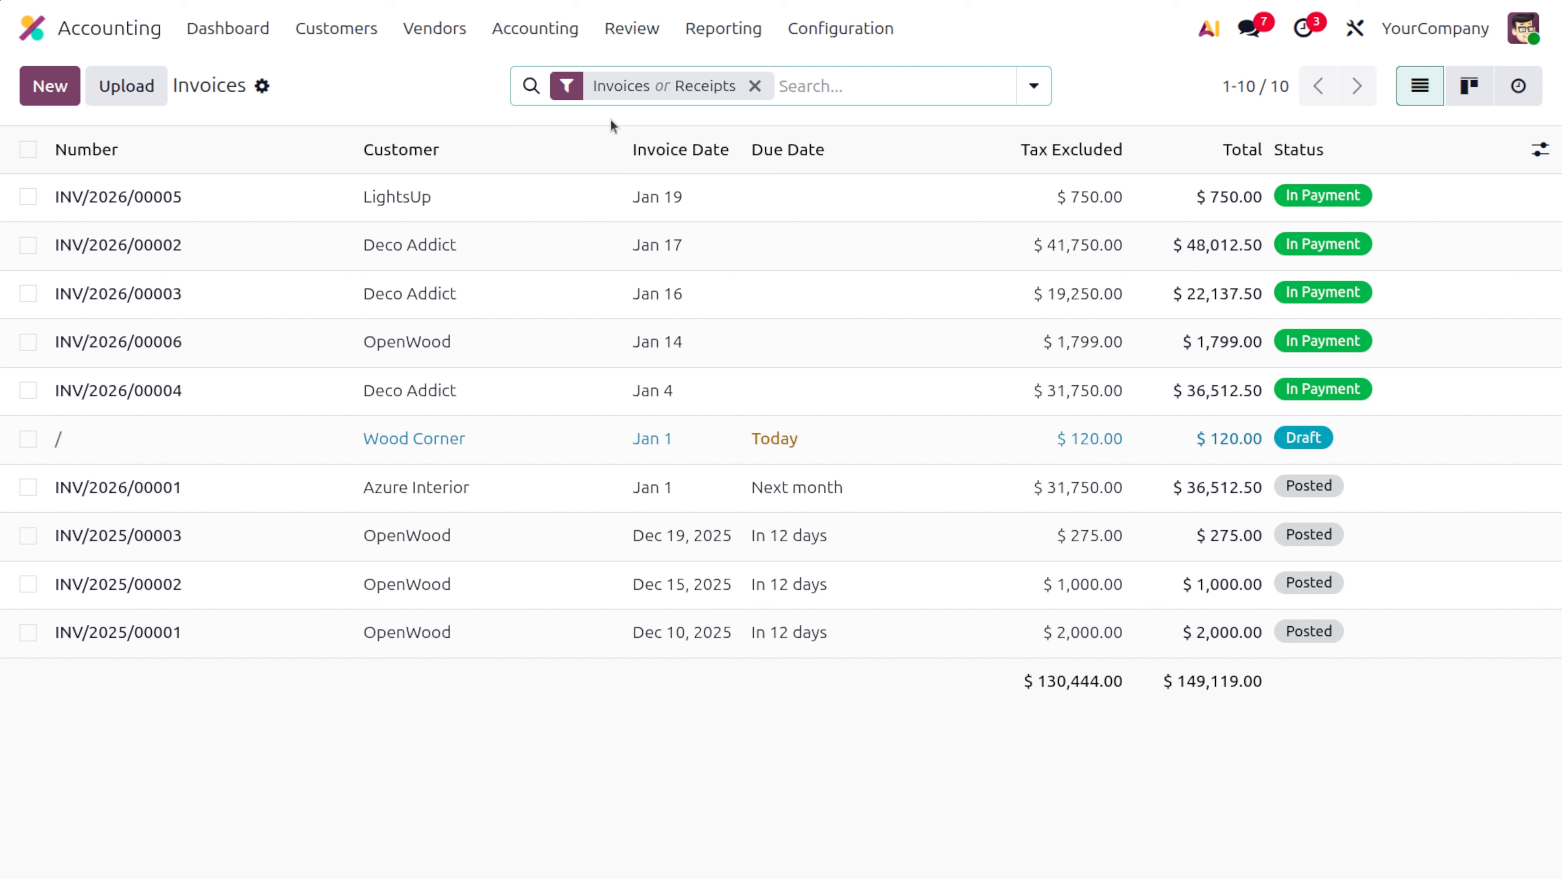
pyautogui.click(754, 86)
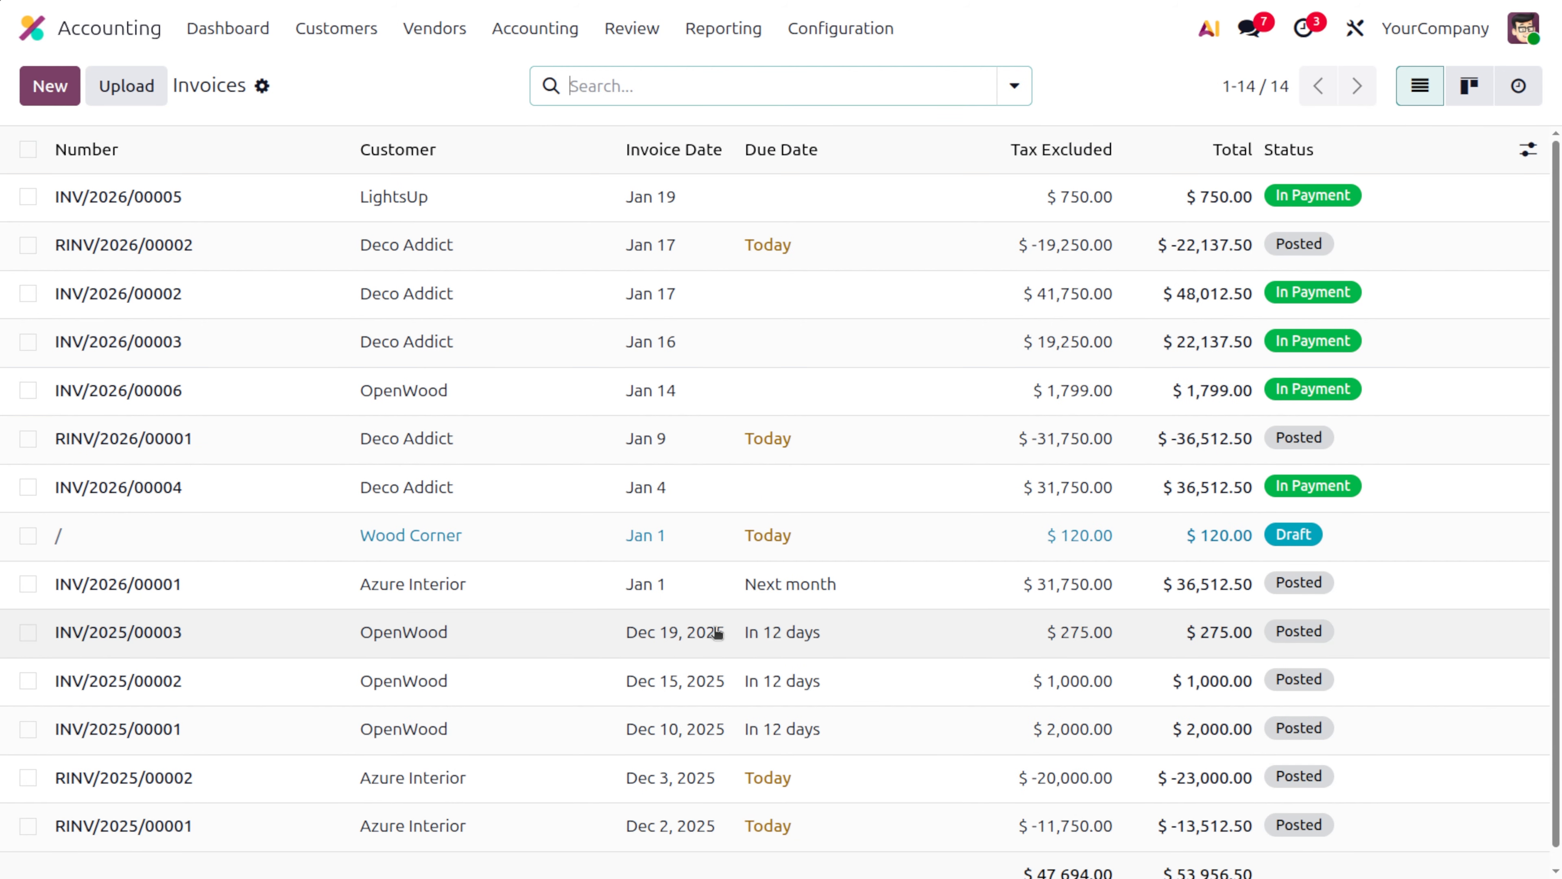
pyautogui.scroll(-1, 717, 634)
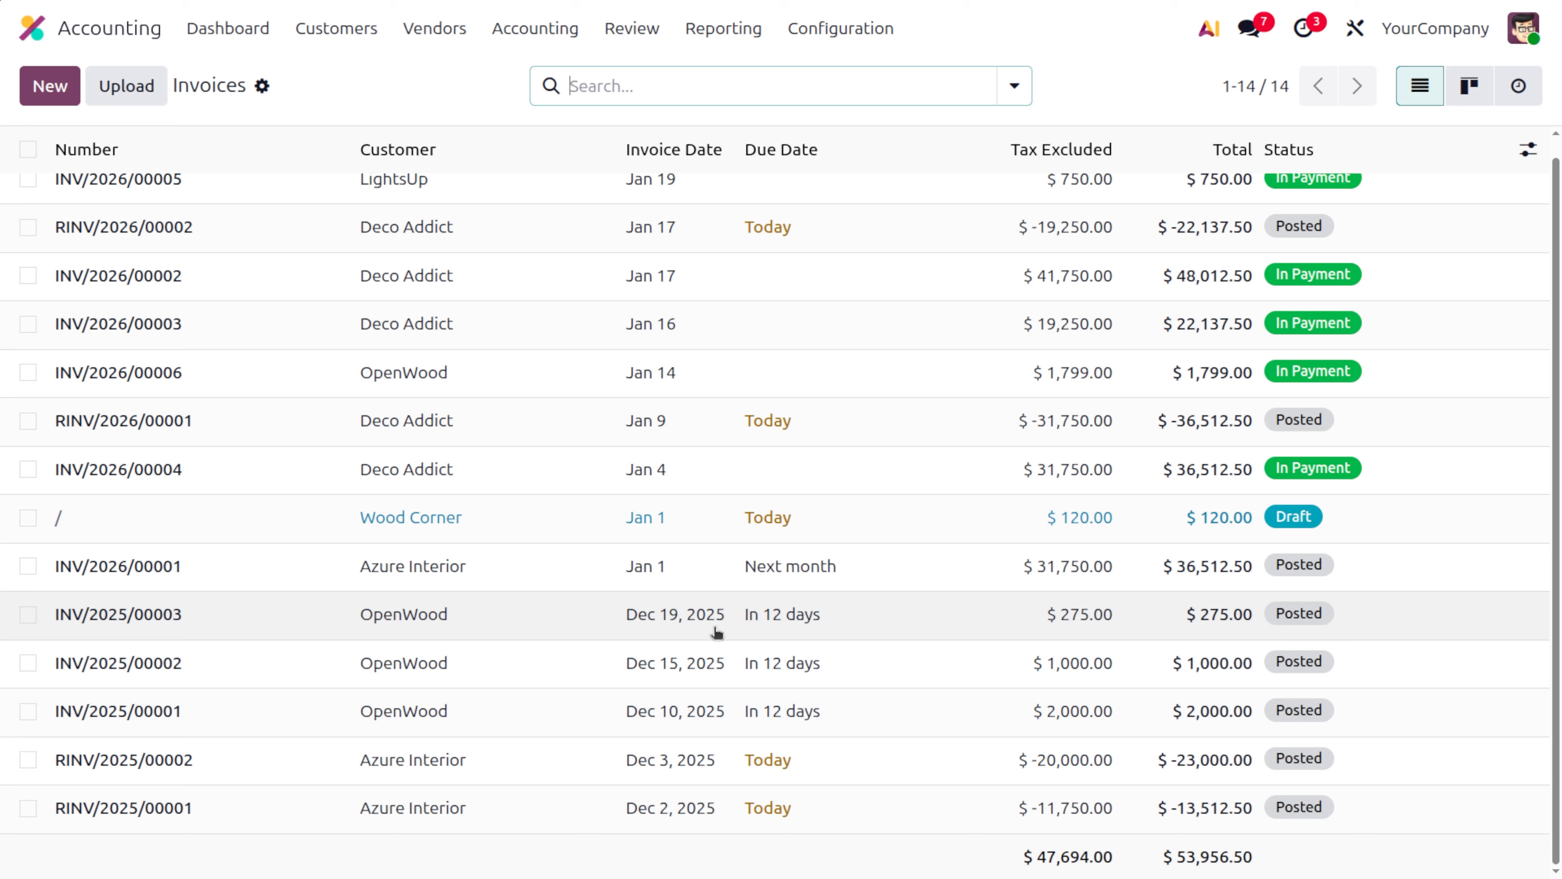